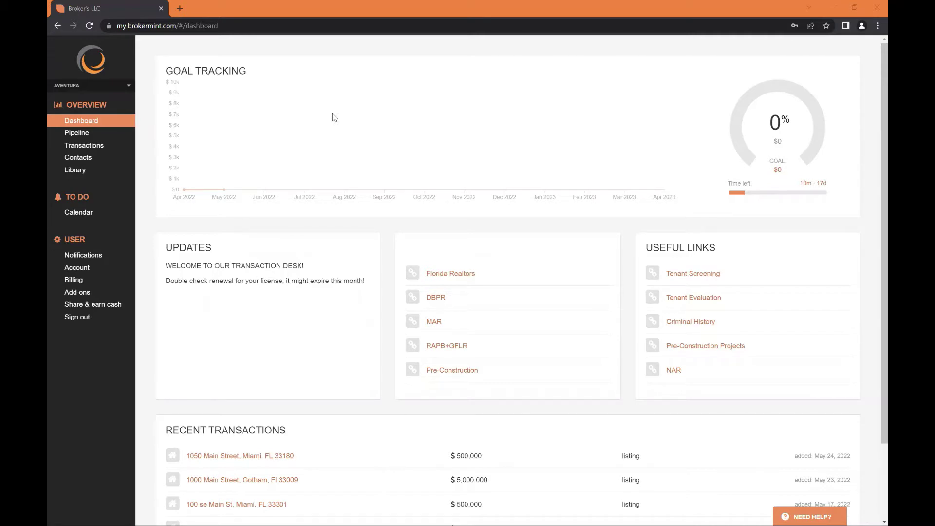
Browse the Pipeline's Listings, Pending and Closed stages, then list all five active transactions
mouse_move(269, 516)
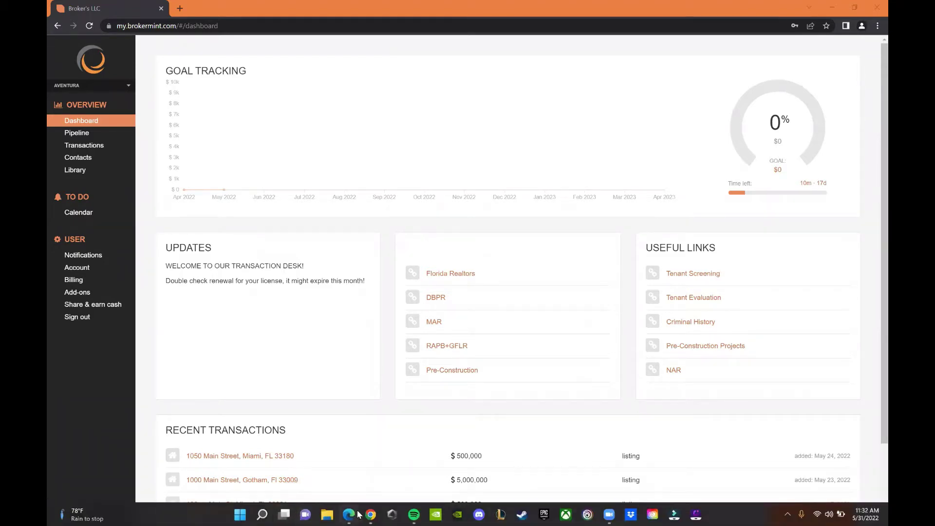
mouse_move(358, 514)
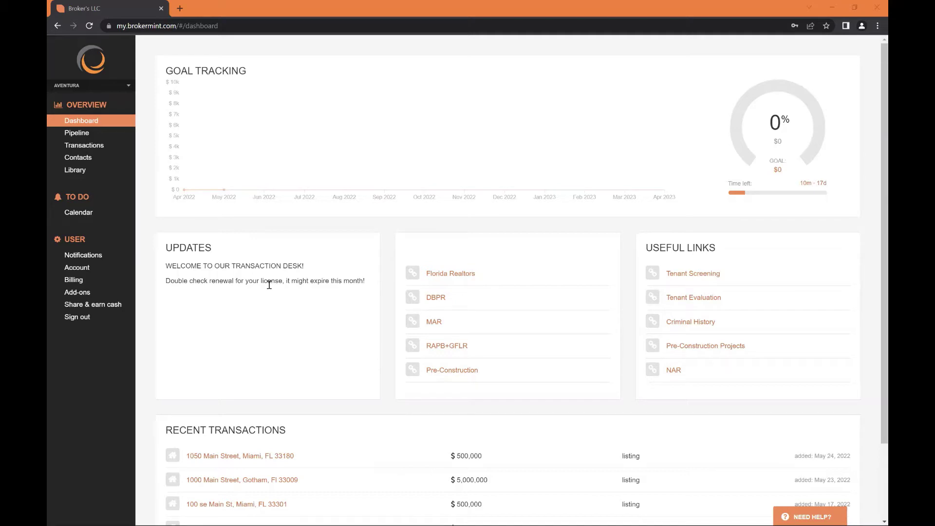
click(94, 136)
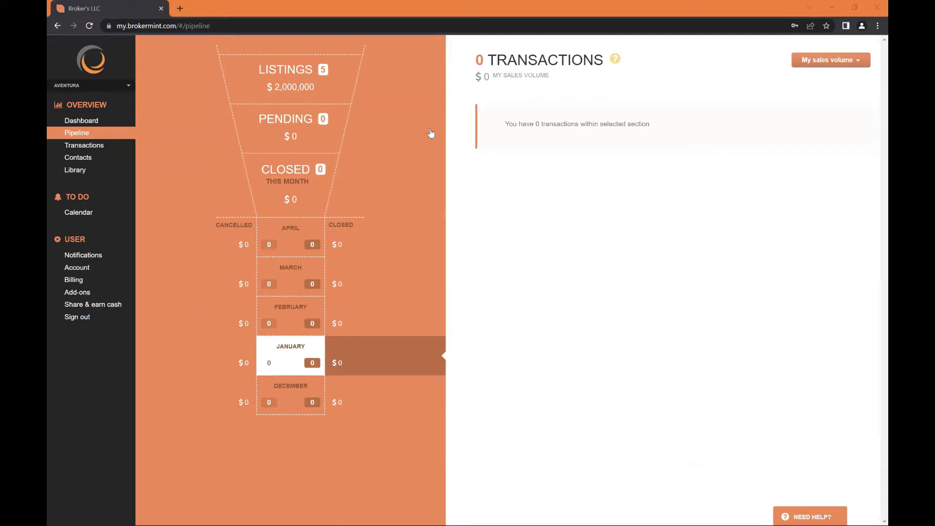
click(345, 82)
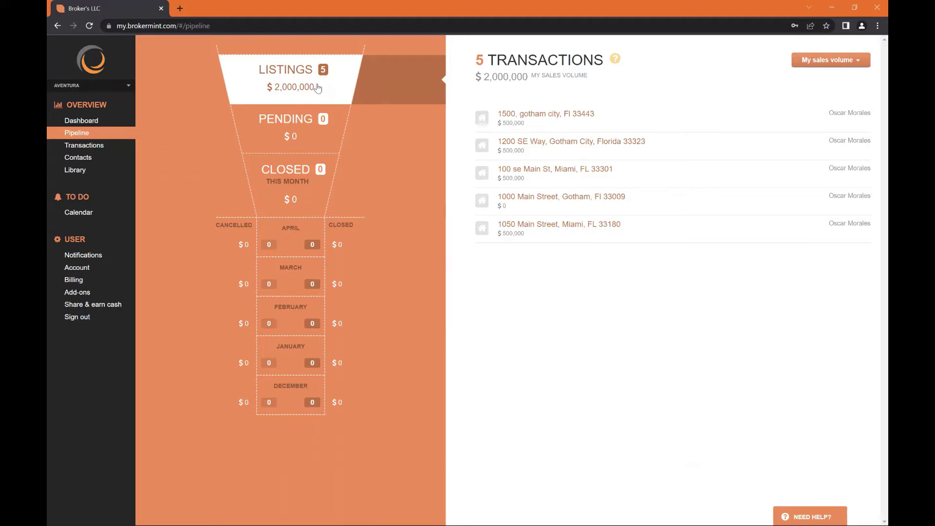
click(295, 124)
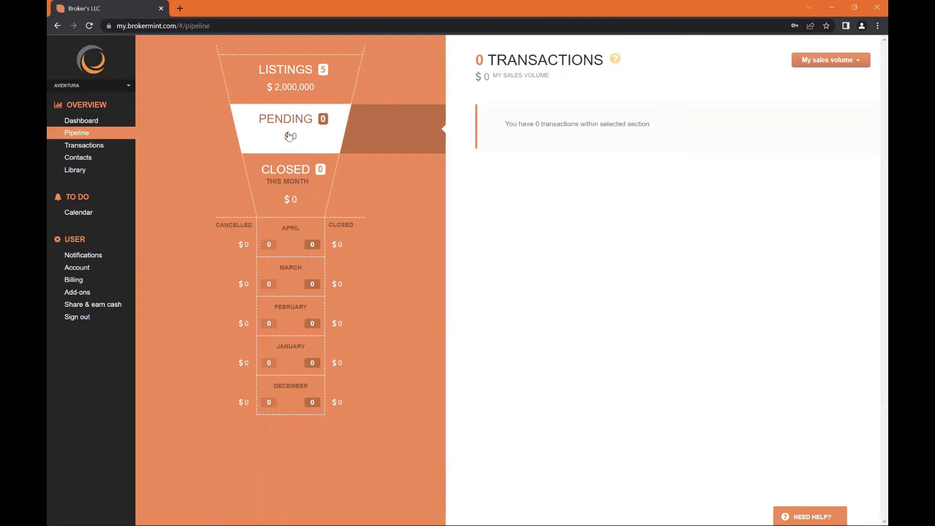
click(272, 200)
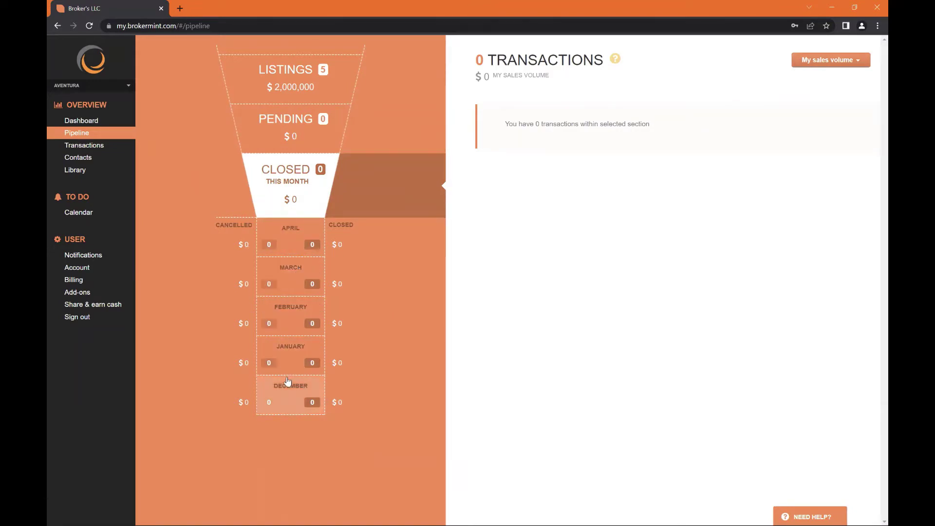
click(94, 153)
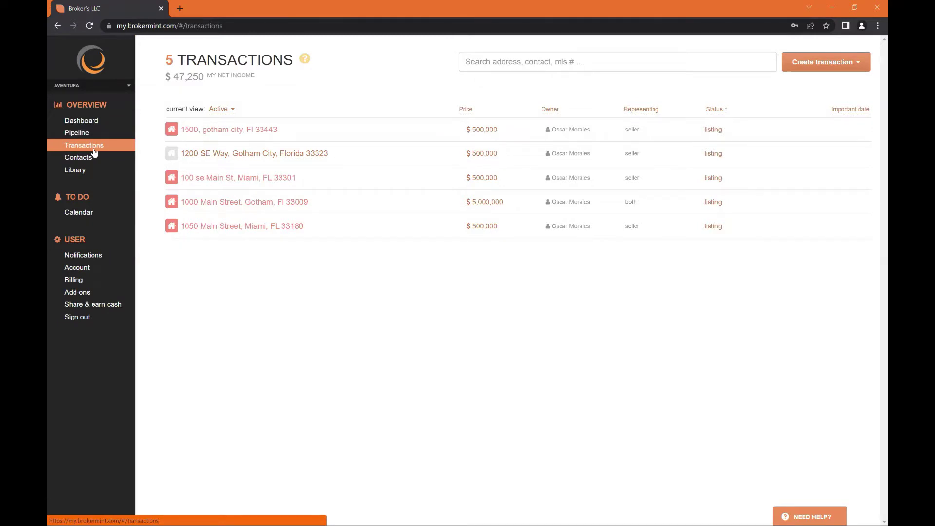
Show the Contacts page with its 19 private contacts
click(99, 160)
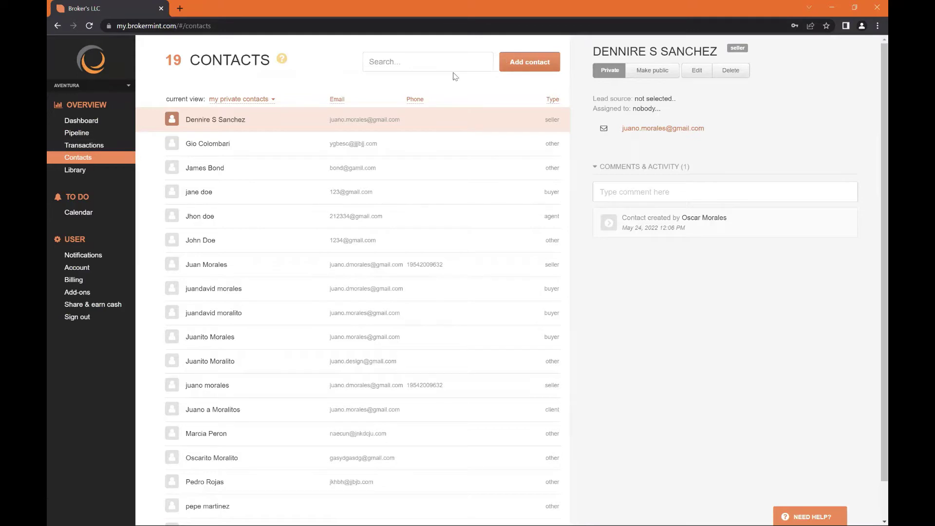
click(505, 62)
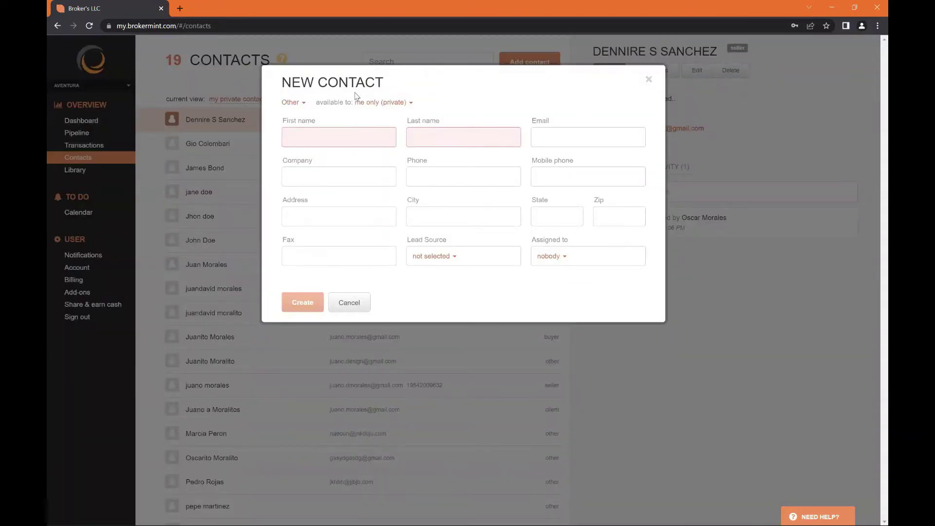
click(297, 104)
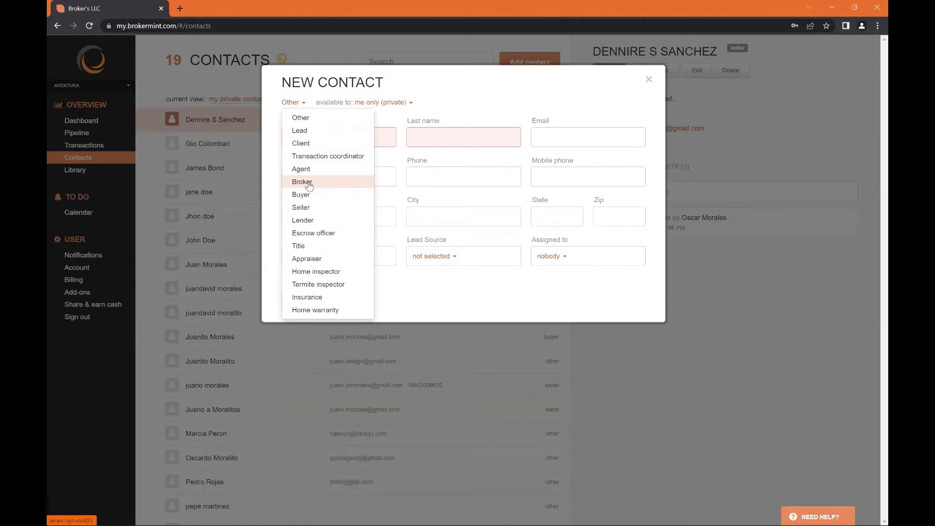
click(433, 105)
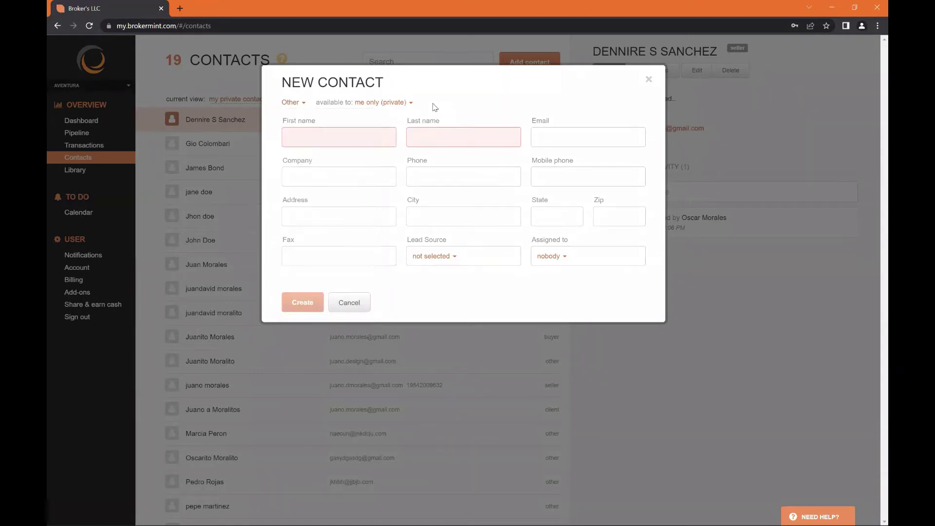
click(400, 103)
click(348, 117)
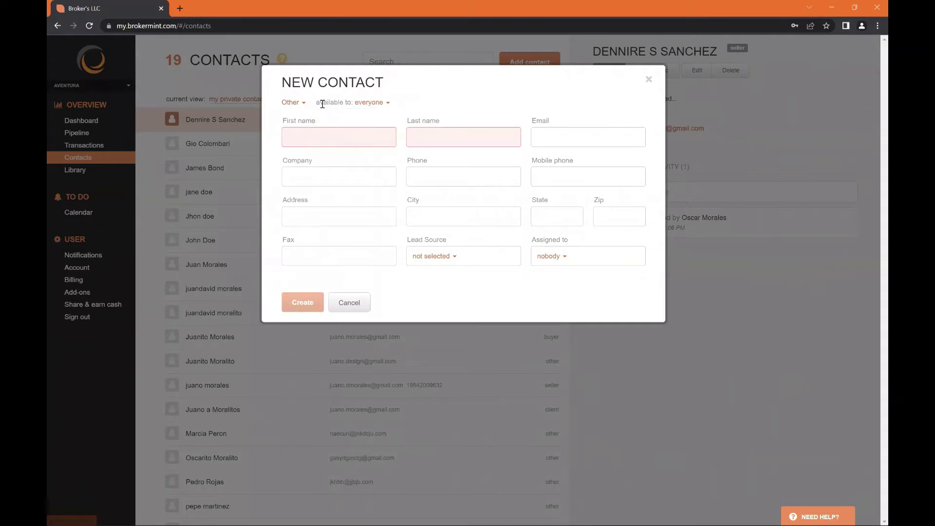
drag(316, 102, 391, 102)
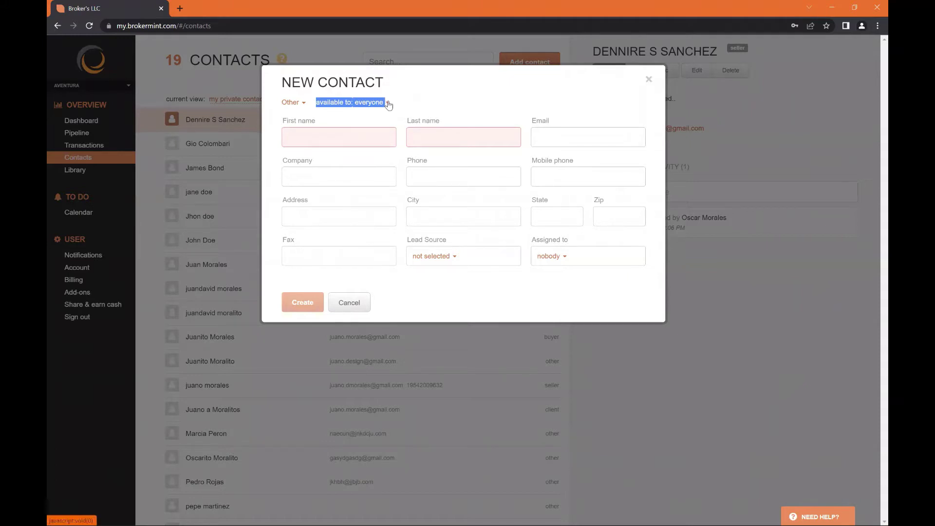
click(388, 103)
click(375, 130)
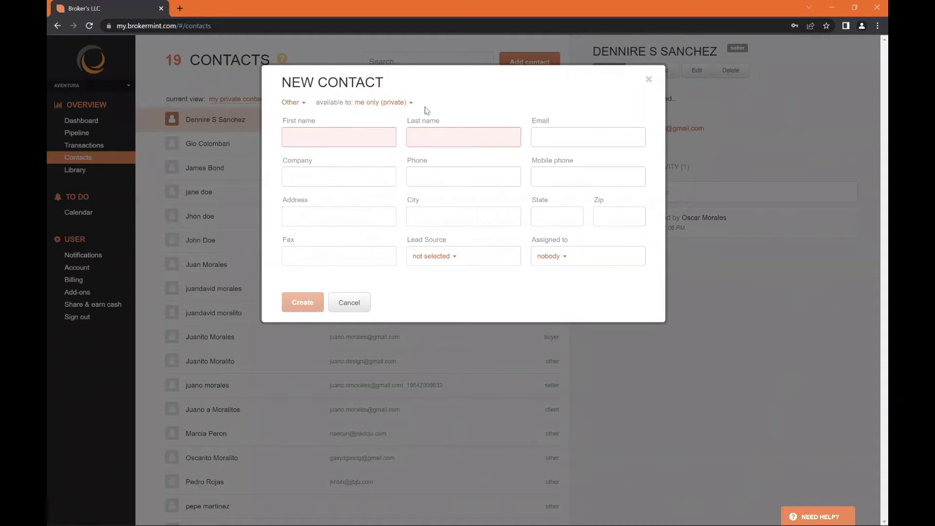
click(372, 103)
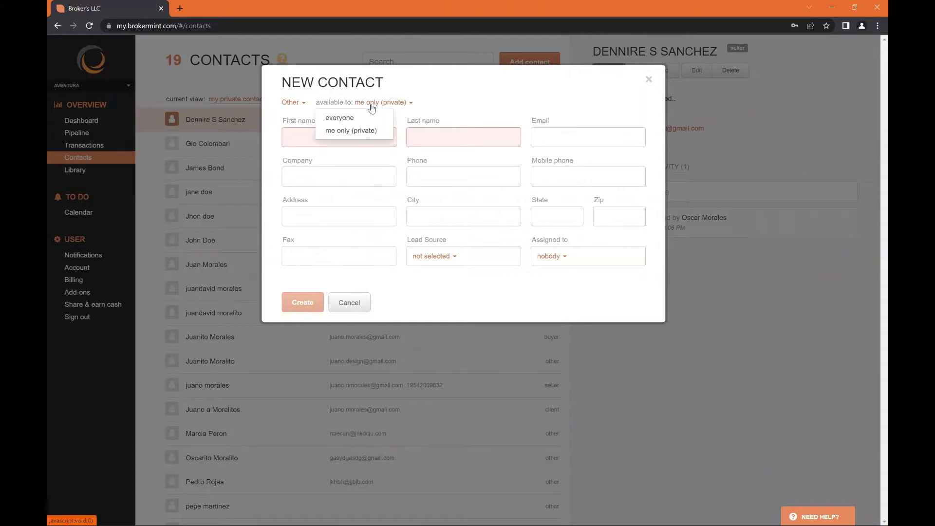
click(451, 113)
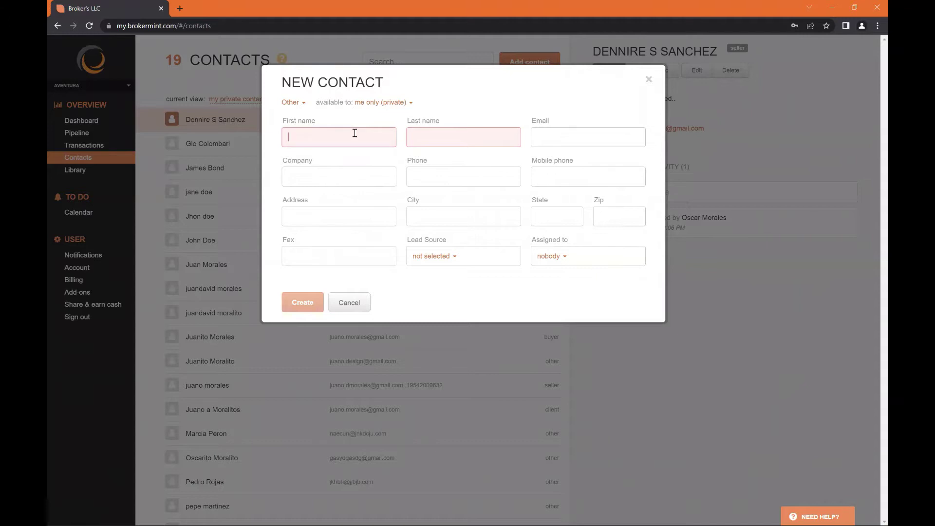
click(549, 137)
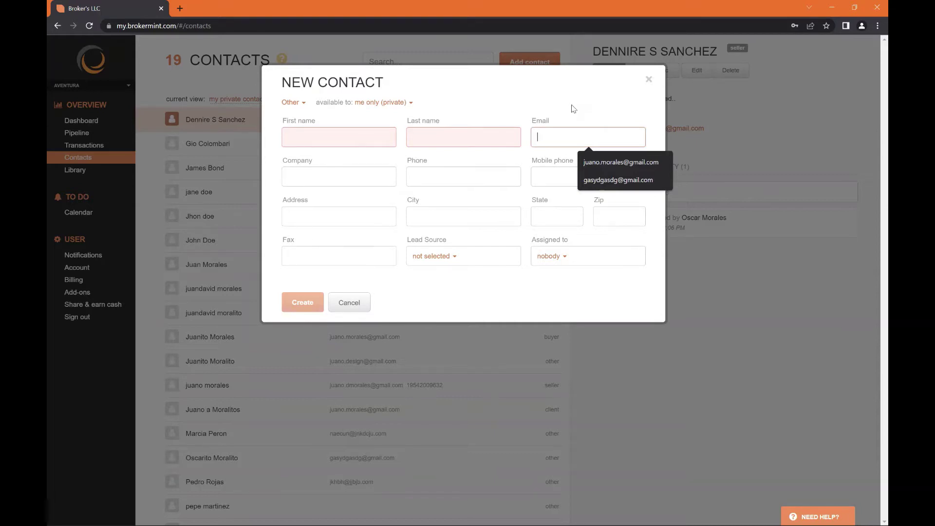
click(389, 274)
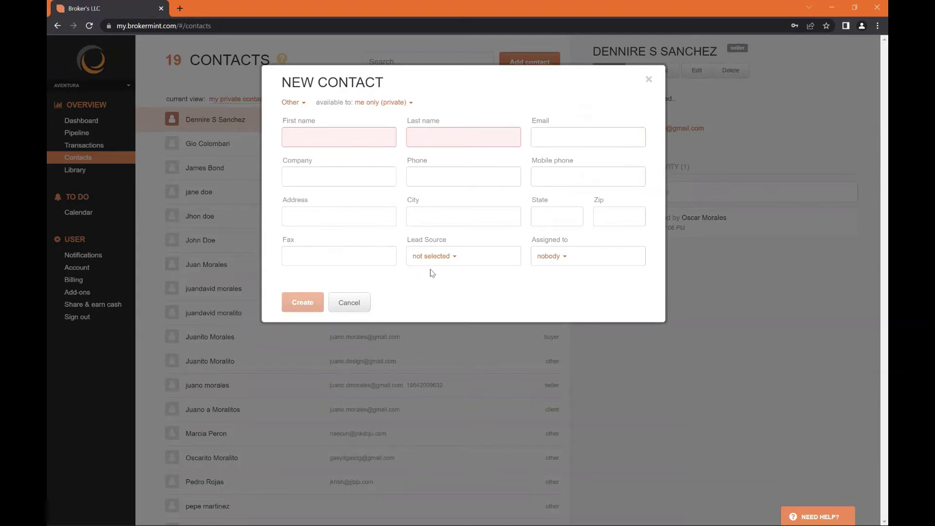
click(353, 311)
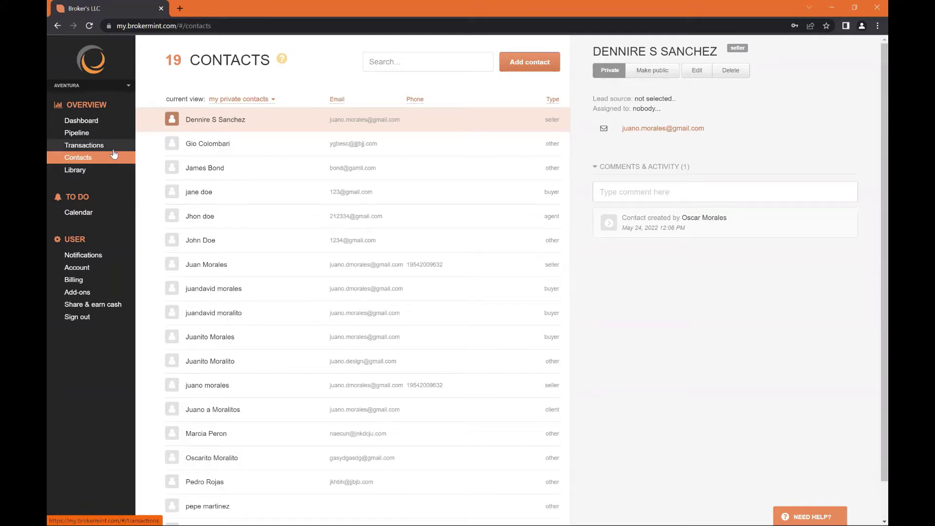
Open the Company Library and expand the Agent Onboarding and Banking, W9, Licenses folders
click(109, 175)
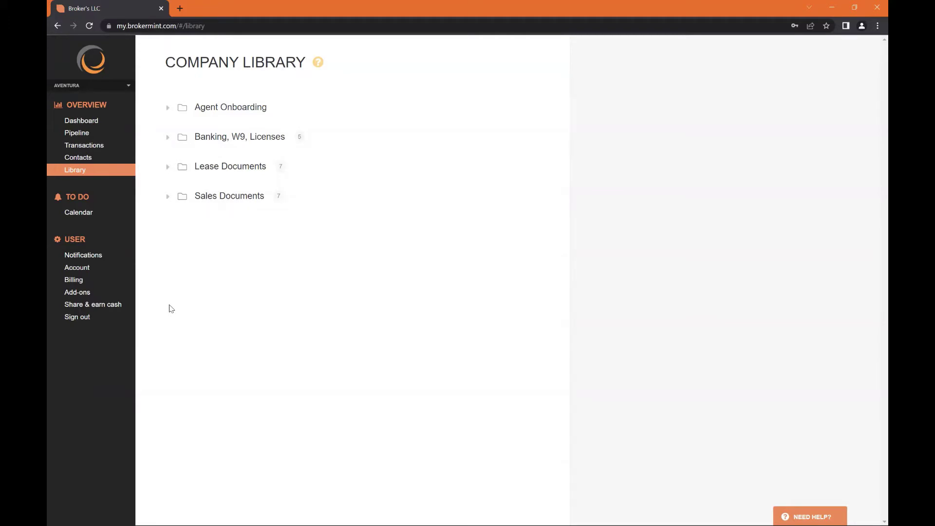
click(209, 111)
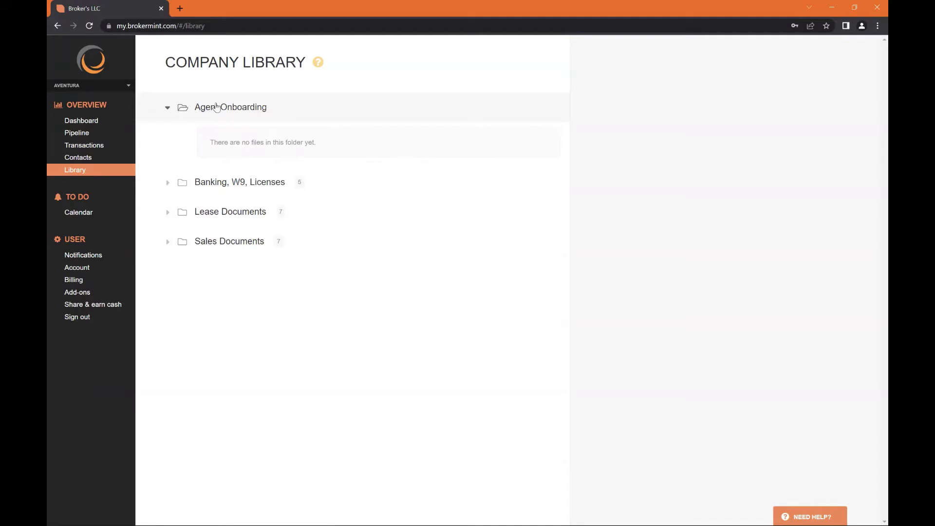
click(217, 107)
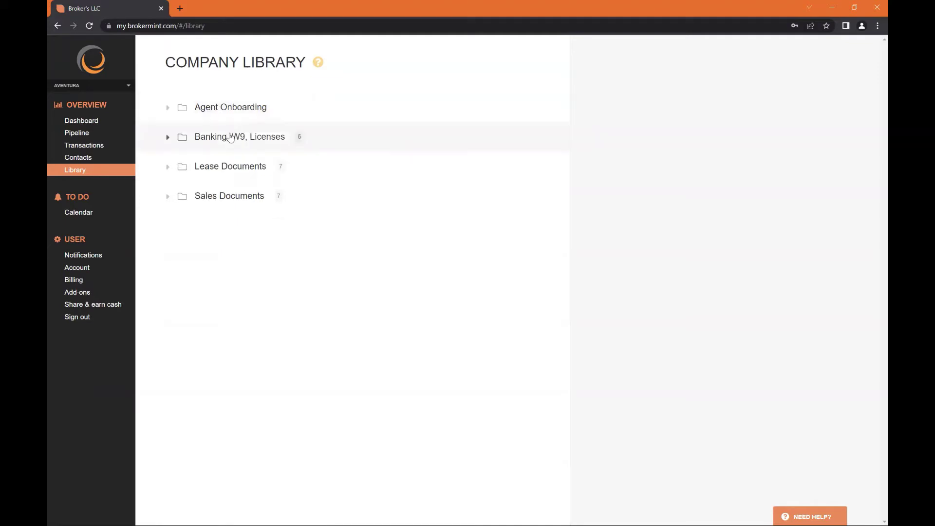
click(230, 137)
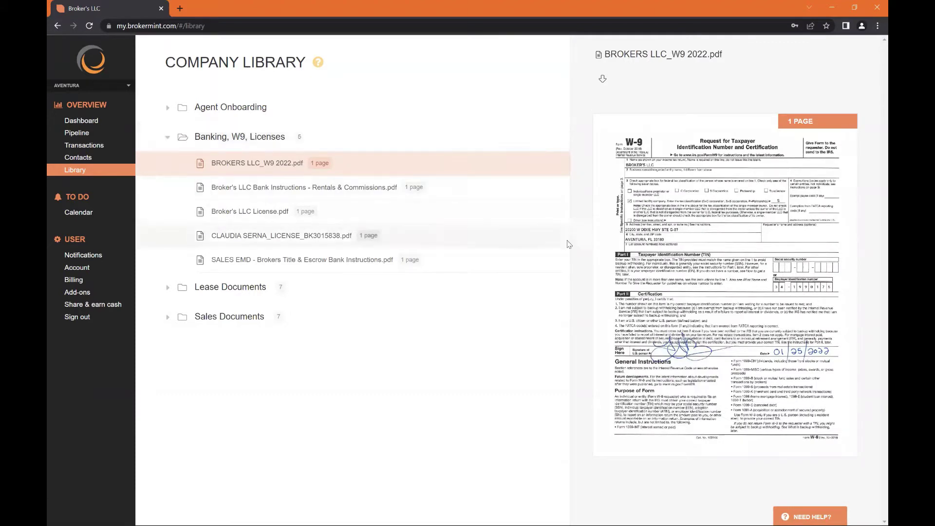
click(633, 272)
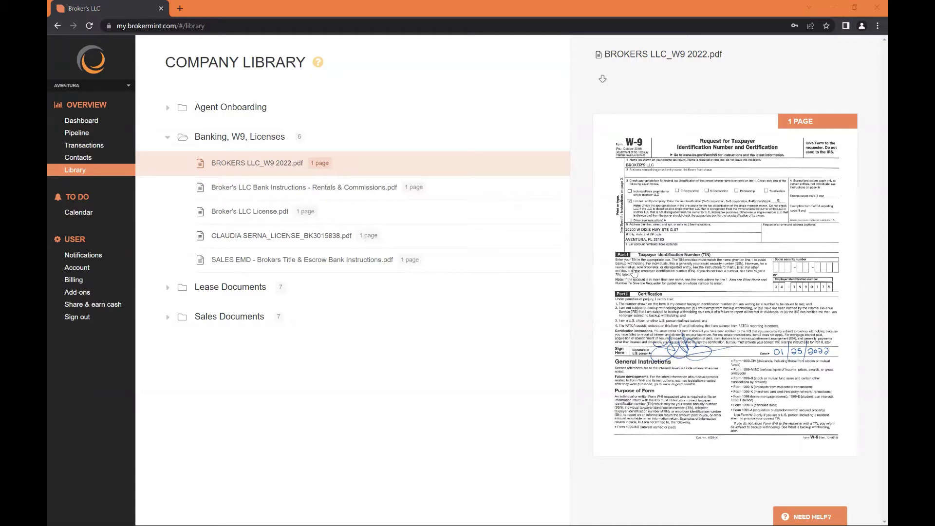
Preview the bank instruction and license PDFs, then expand Lease Documents to preview Brokers Release and Cancellation.pdf
click(402, 189)
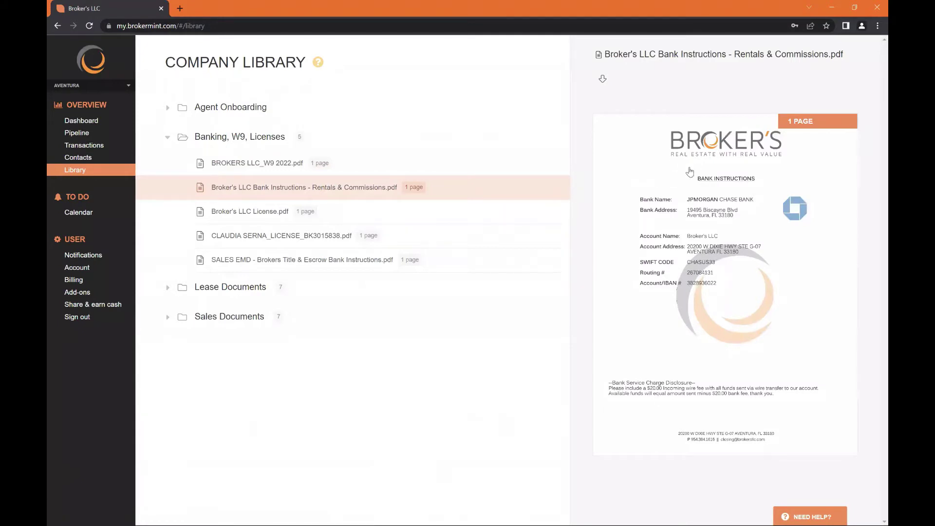
click(520, 219)
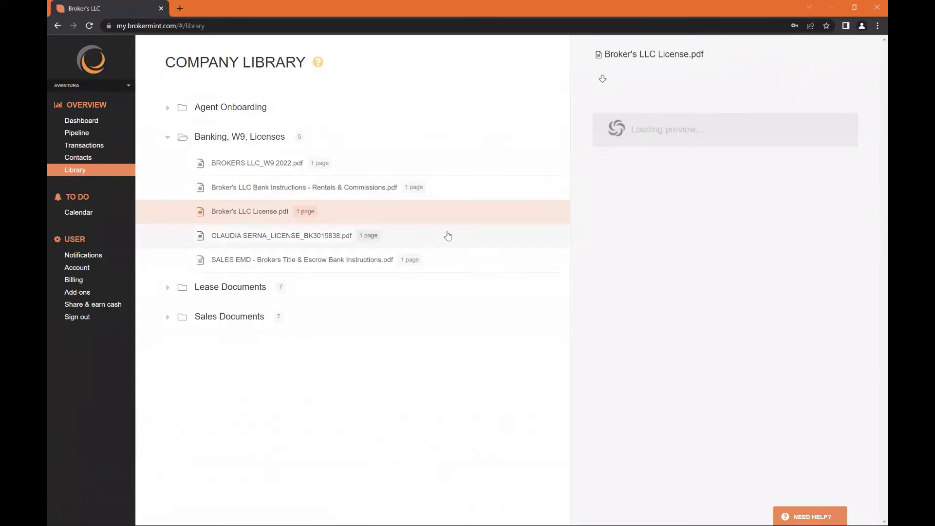
click(469, 241)
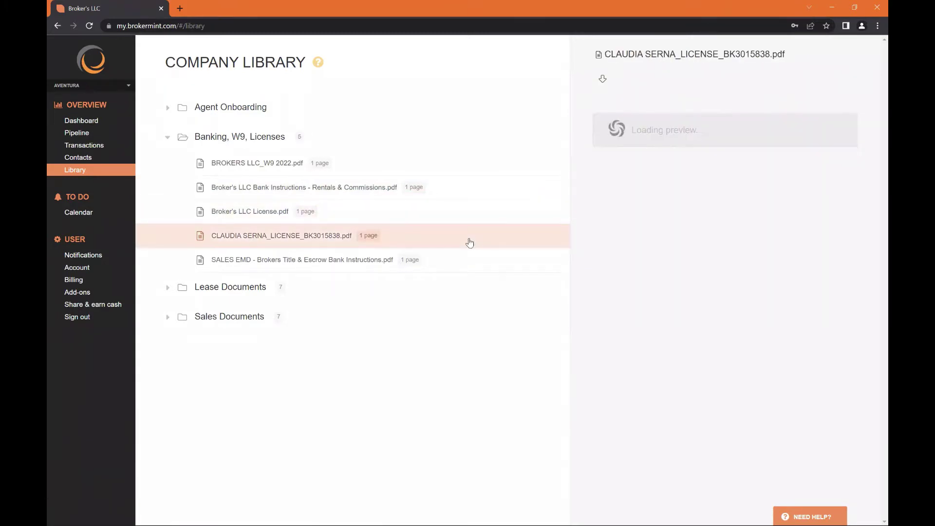
click(472, 259)
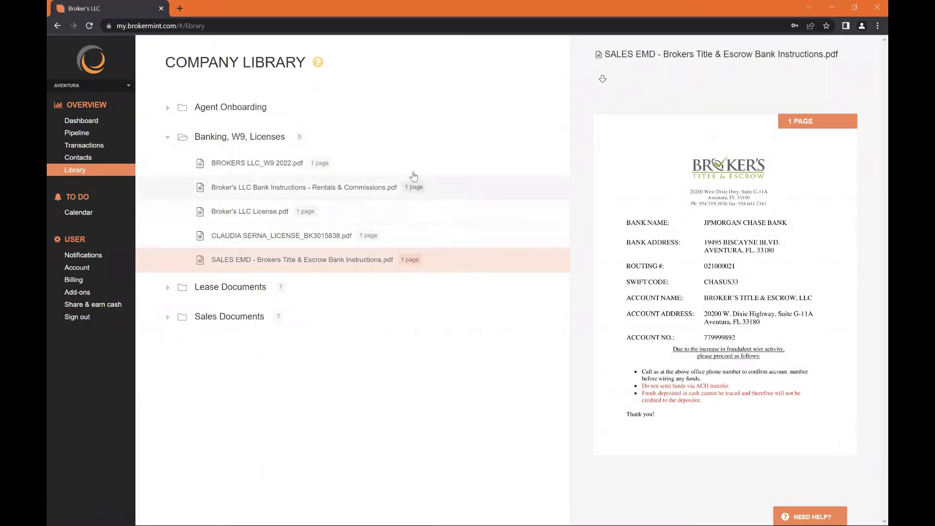
click(364, 141)
click(353, 167)
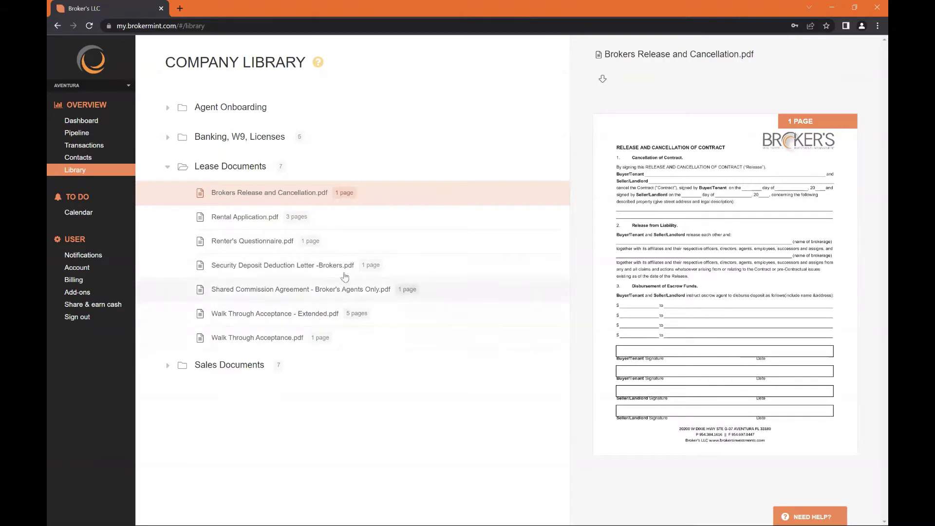
Expand Sales Documents and preview 499 COMPLIANCE FEE DISCLOSURE, Brokers Release, then Residential Checklist -Brokers.pdf
click(333, 170)
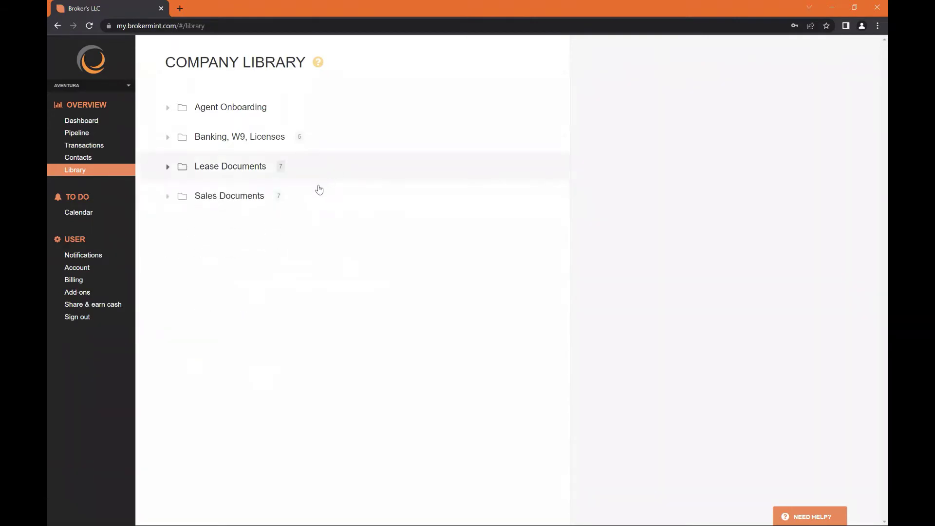
click(317, 193)
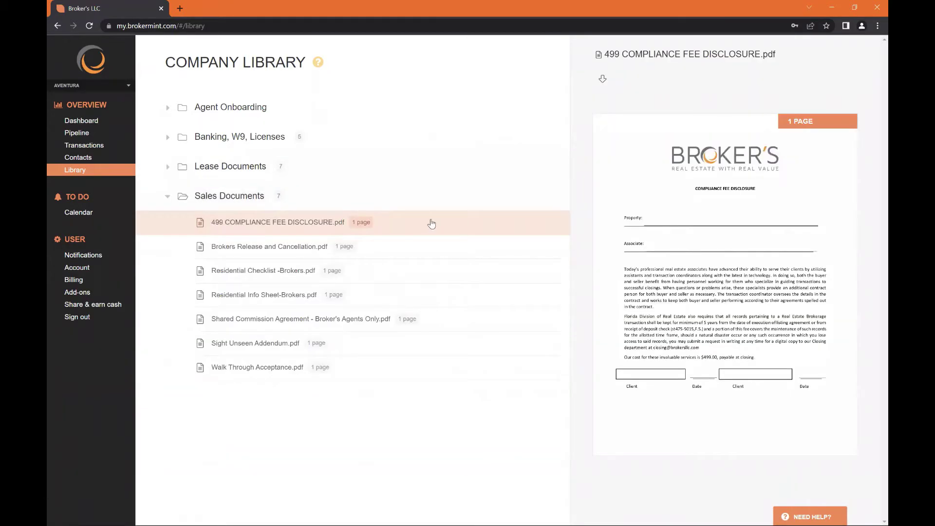
click(381, 244)
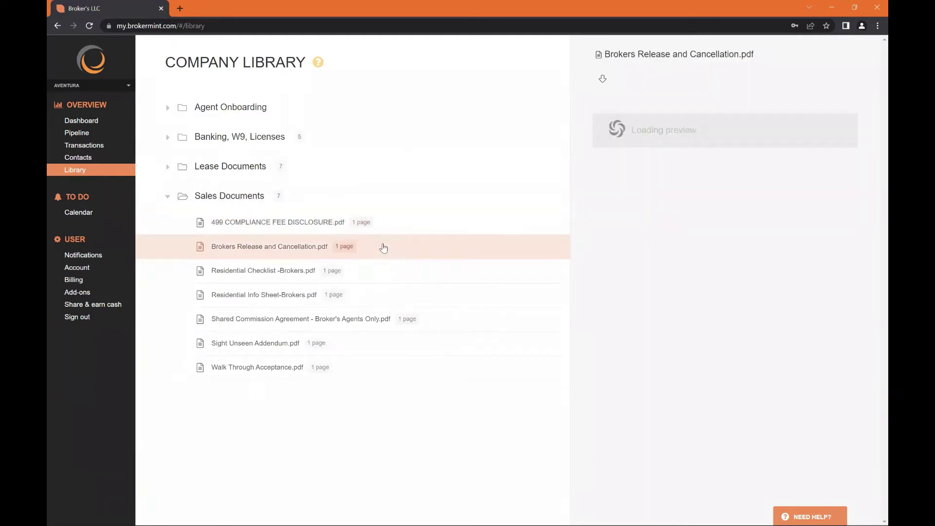
click(383, 273)
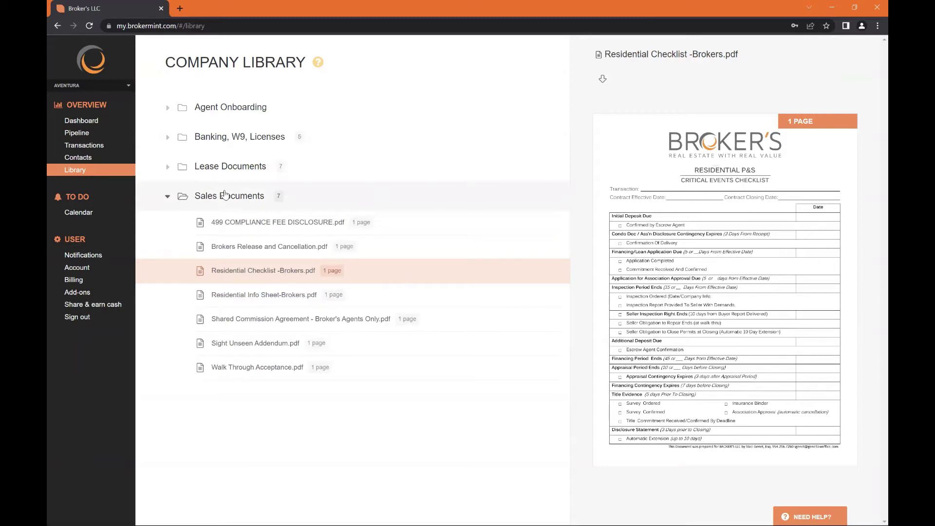
Open My Calendar and scroll through its 13 past-due and 28 undated tasks
click(99, 214)
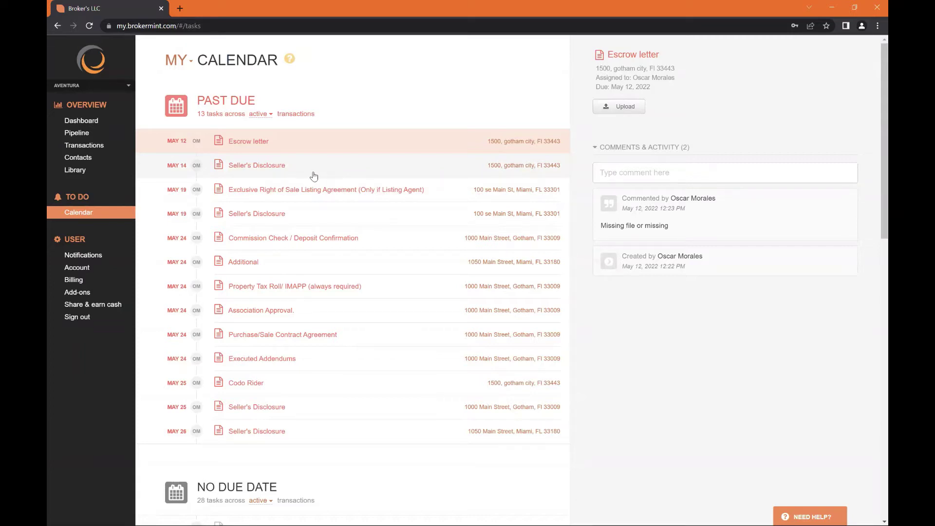
scroll(238, 168, down, 7)
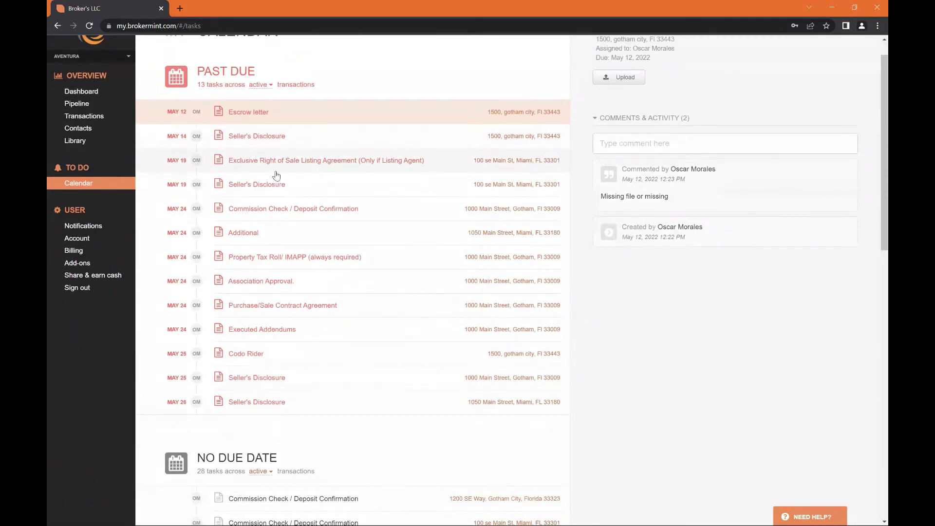
scroll(277, 166, up, 7)
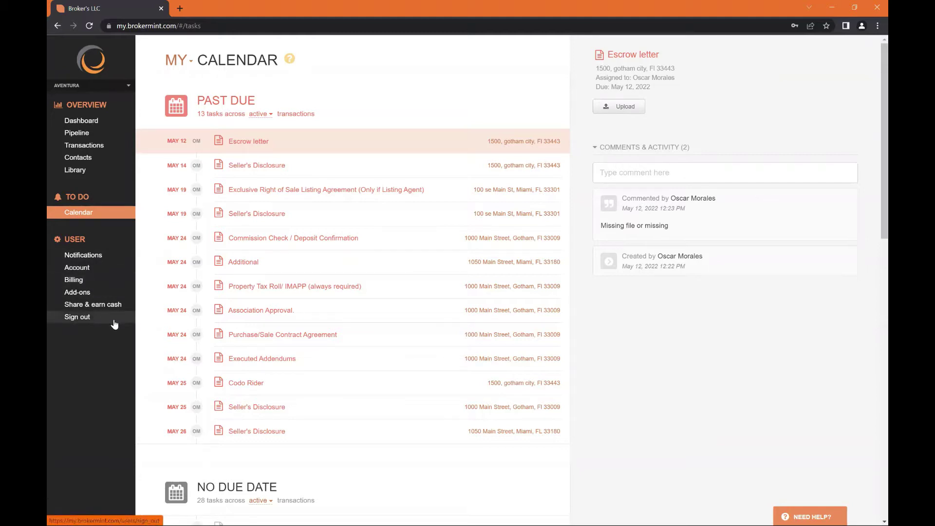
Return to the five-transaction list and show the Create transaction dropdown options
click(95, 149)
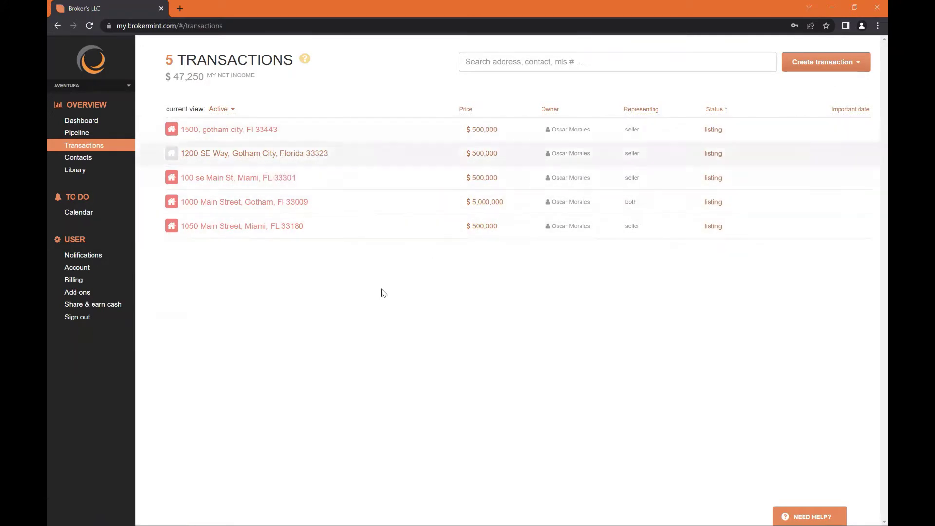
click(811, 71)
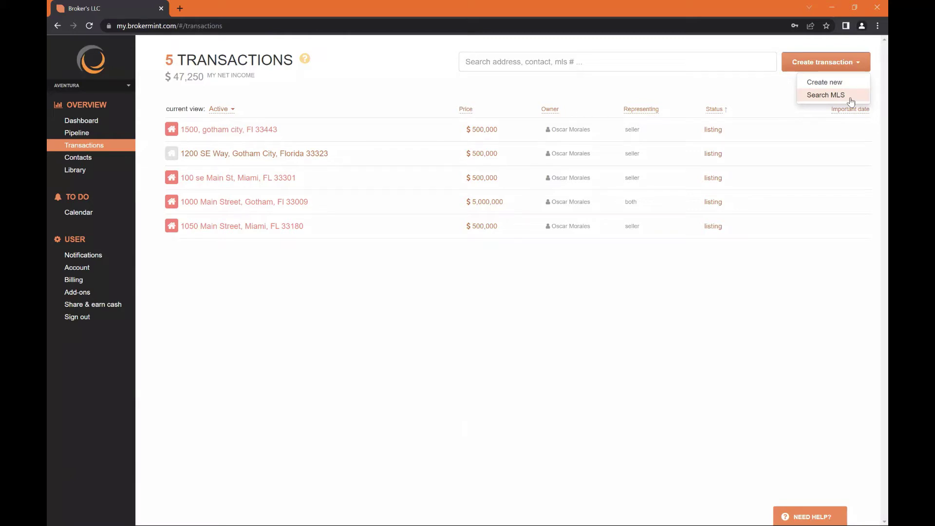
click(846, 95)
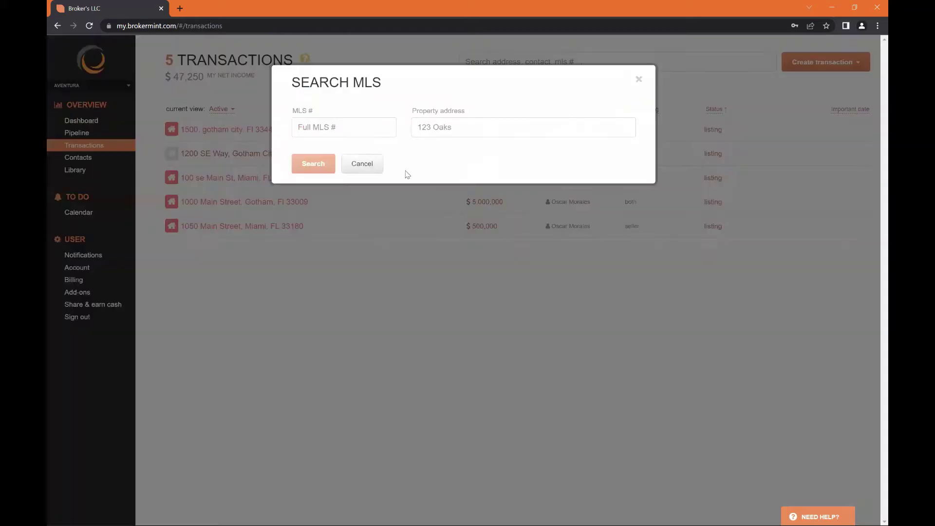
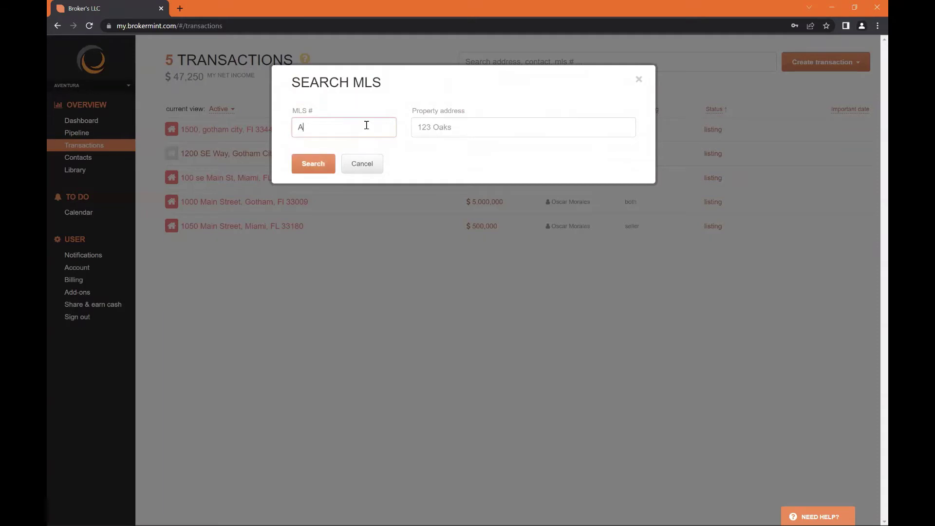
click(428, 127)
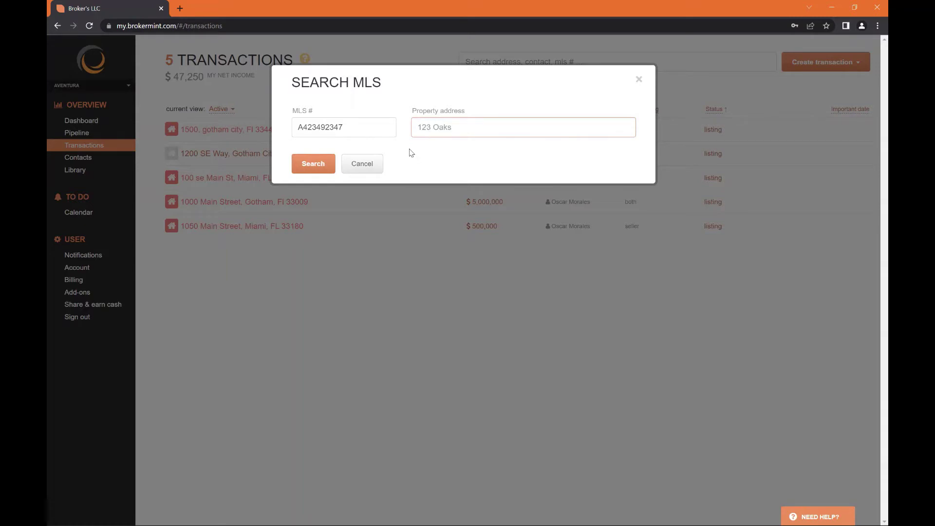
click(639, 78)
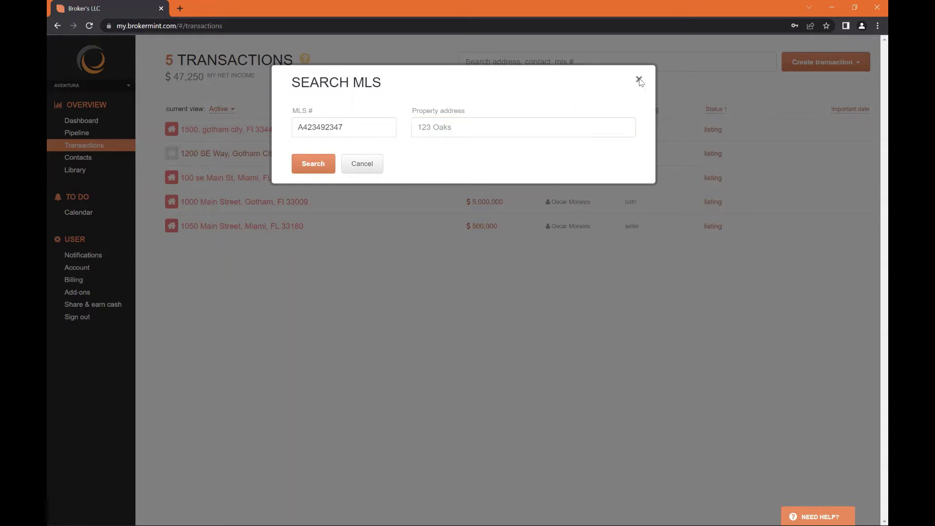
click(796, 69)
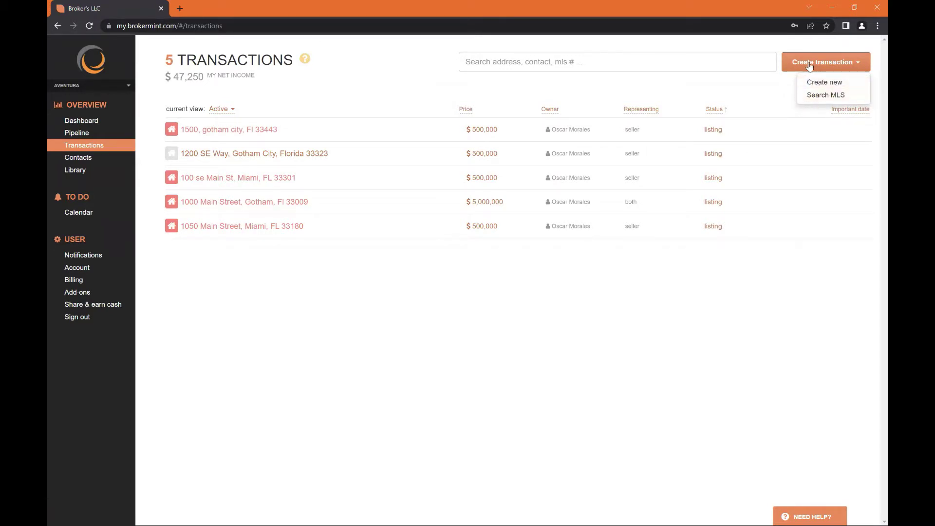
Choose Create new for a Traditional sale listing and briefly review its Additional fields
click(805, 69)
click(800, 69)
click(841, 80)
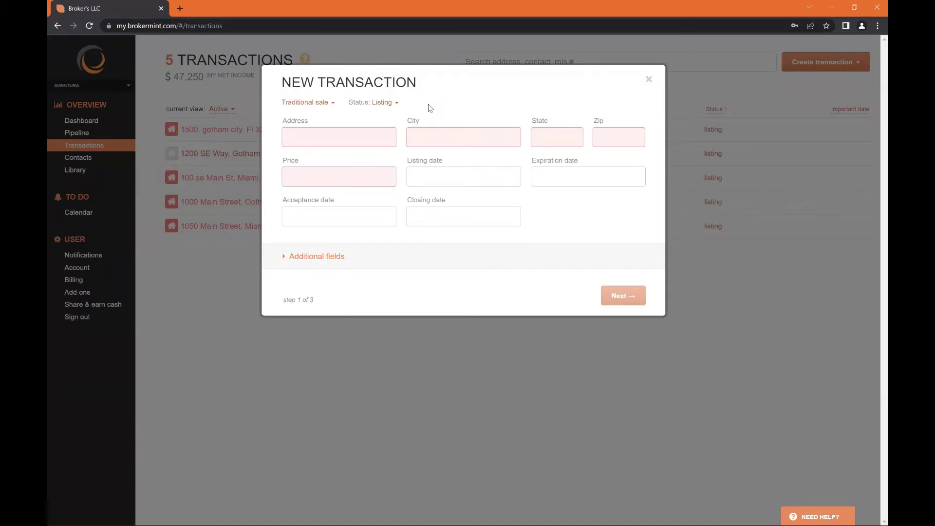
click(322, 256)
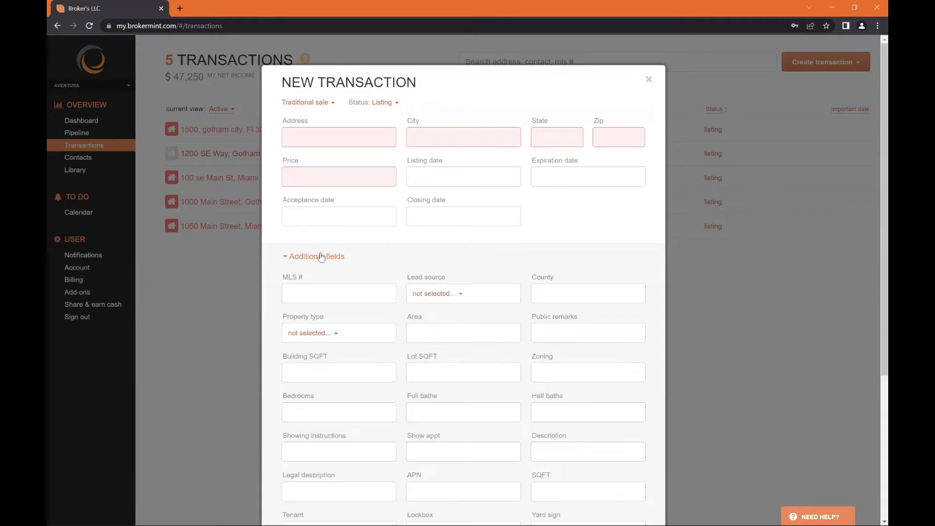
scroll(359, 306, down, 2)
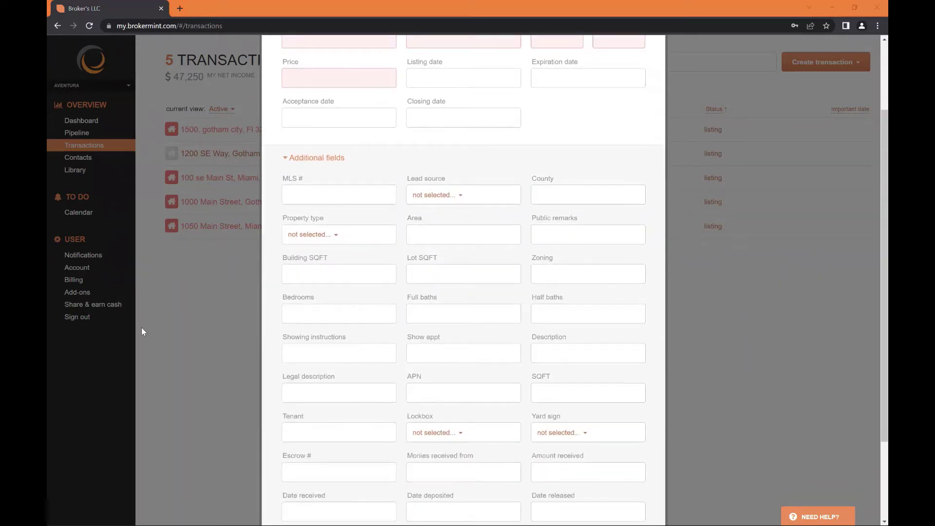
scroll(317, 214, up, 2)
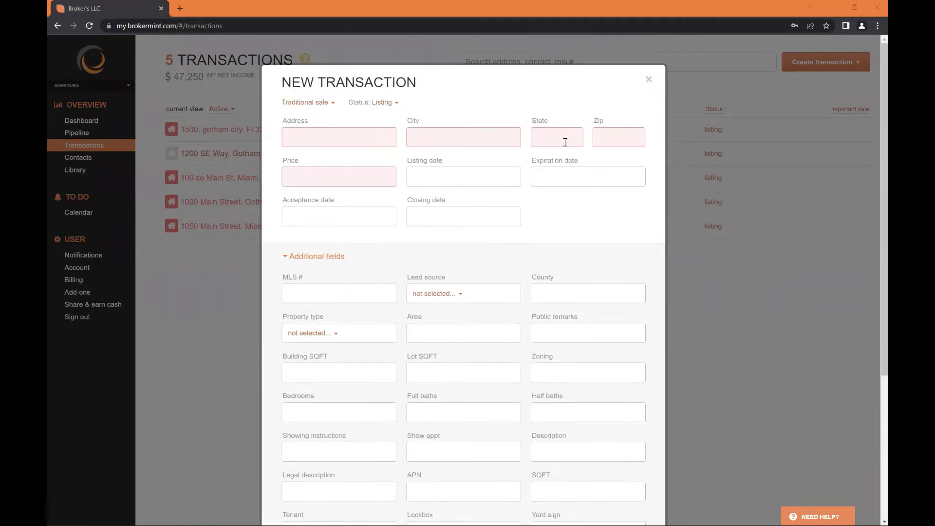
click(335, 256)
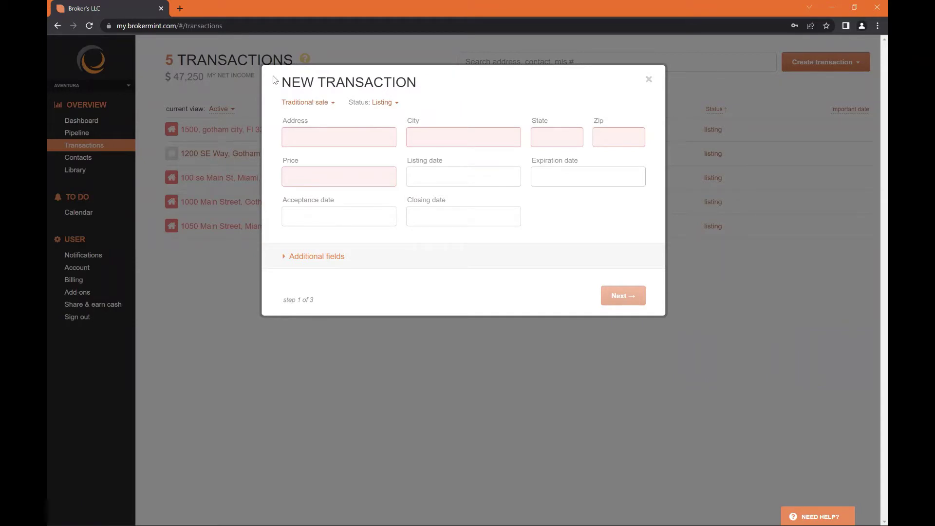
drag(279, 80, 420, 83)
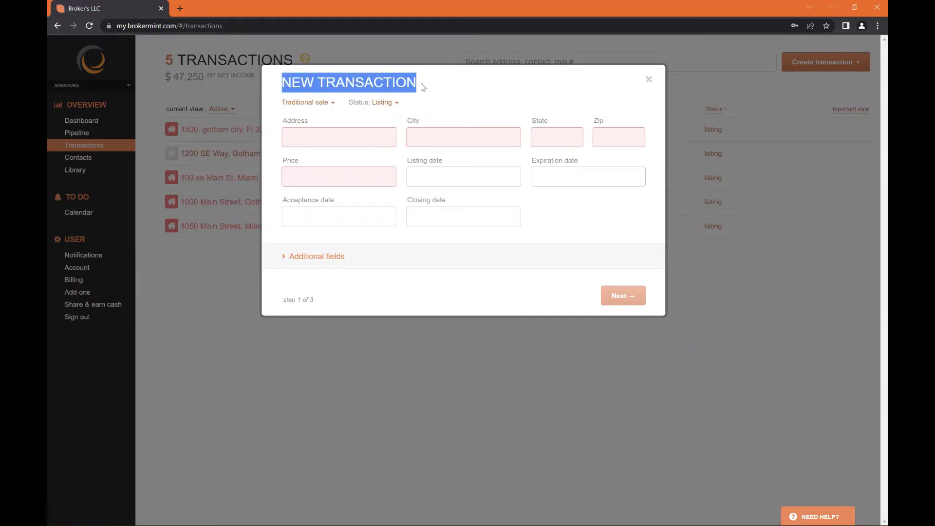
click(263, 95)
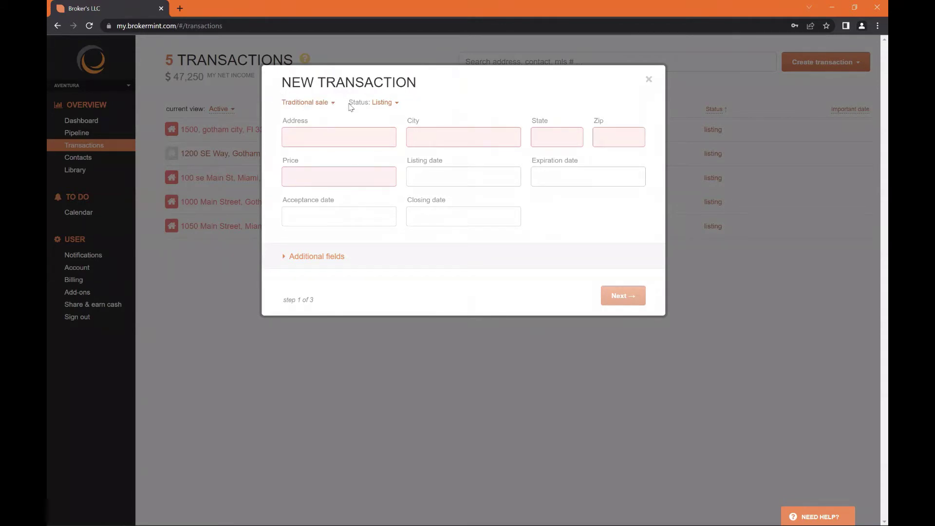
click(317, 107)
mouse_move(330, 104)
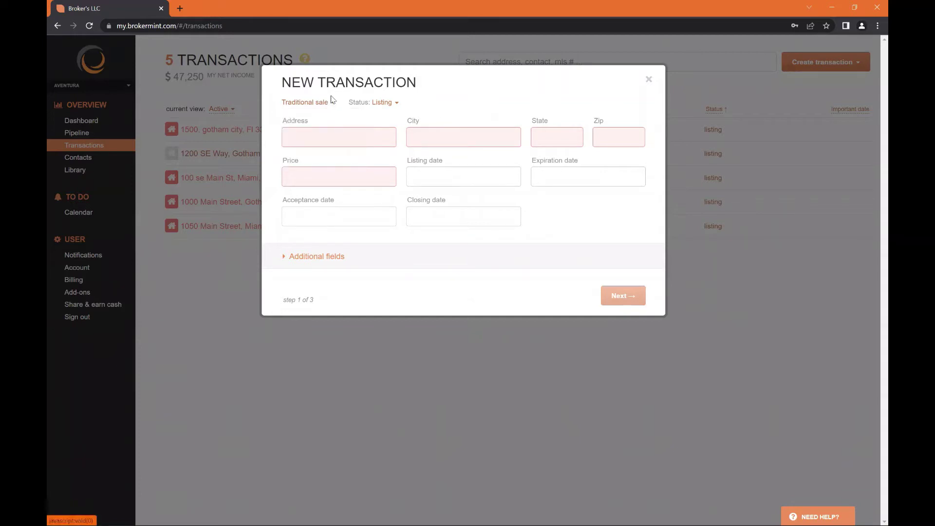
mouse_move(388, 108)
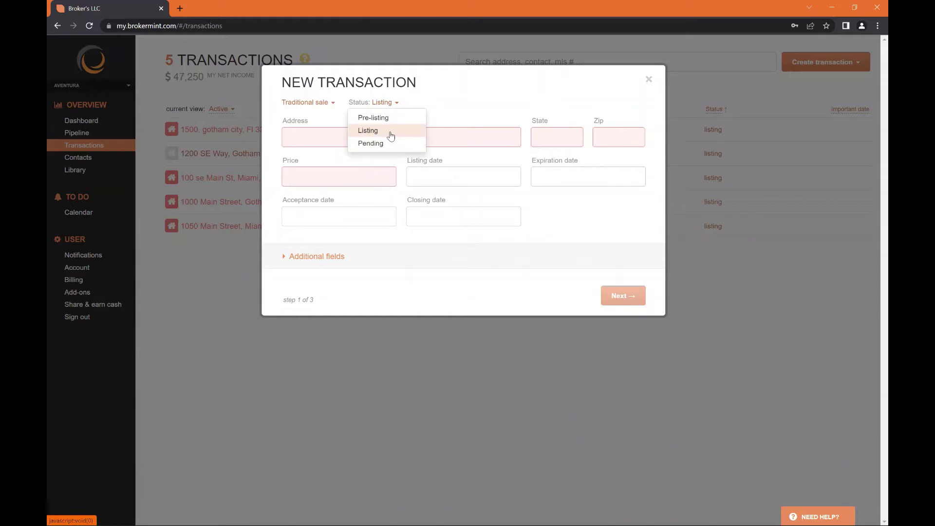
click(391, 136)
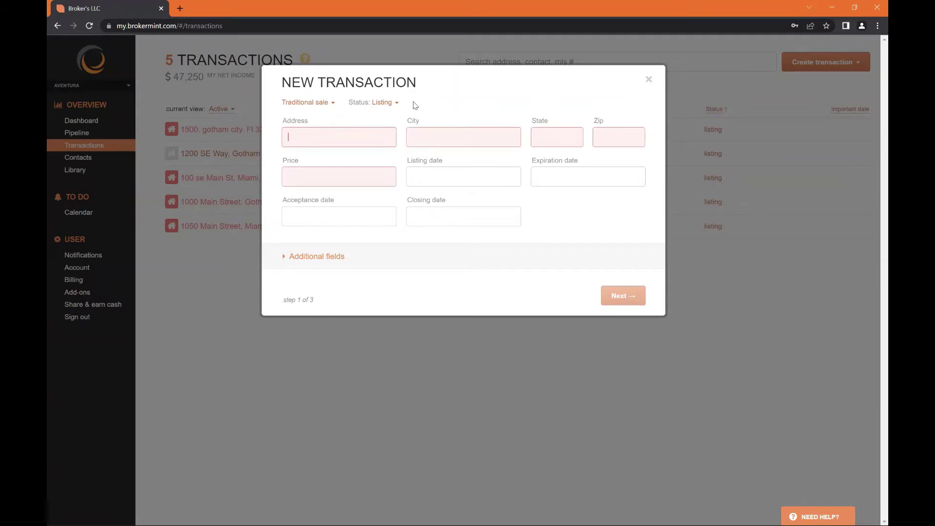
Enter address 100 Main Street, city Gotham, state Florida, zip 33325, and price 500,000
text(100 )
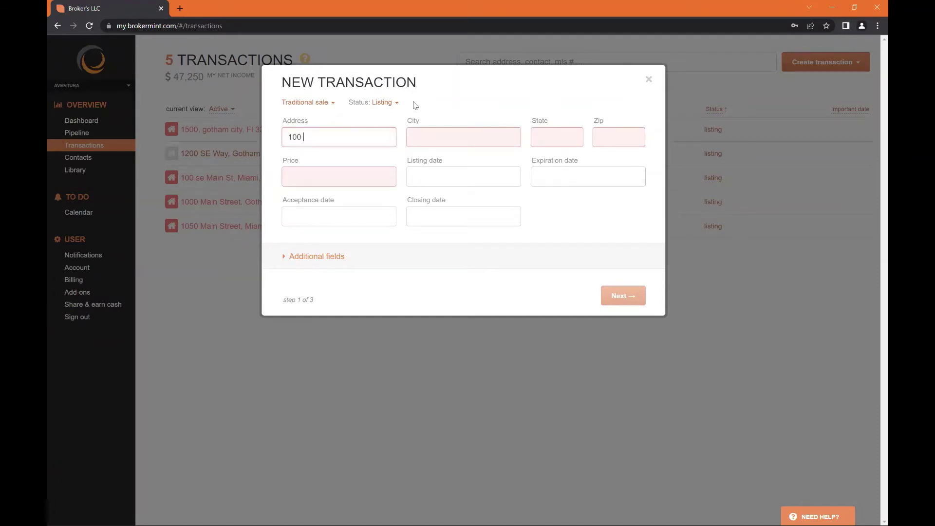
text(Main Street)
key(Tab)
text(Gotham)
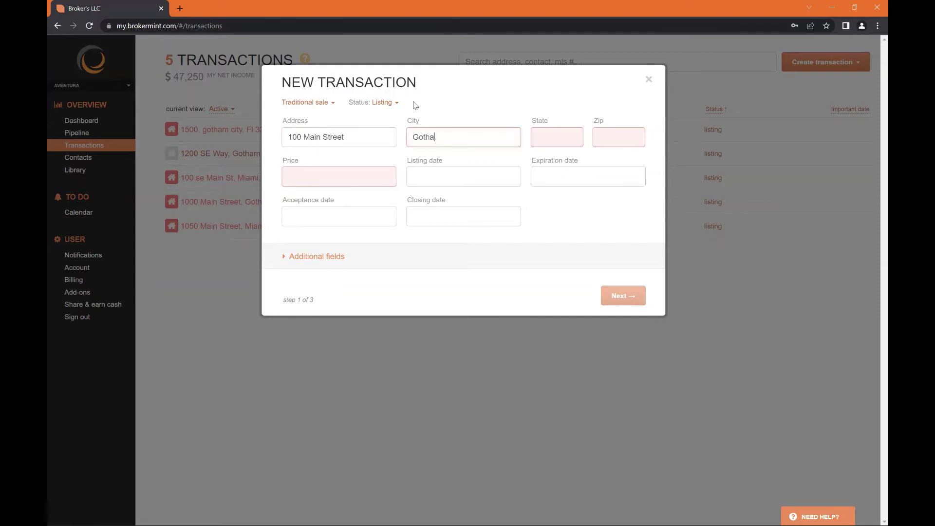
key(Tab)
text(Florida)
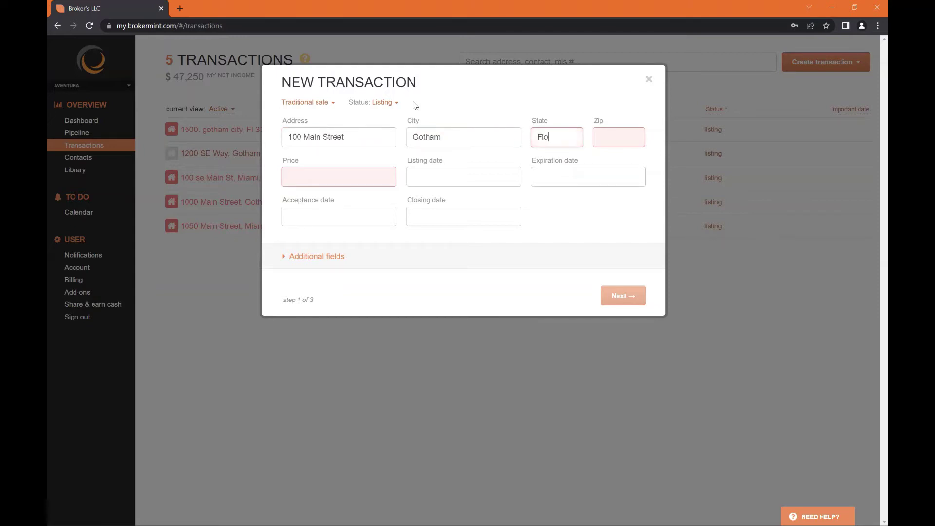
key(Tab)
text(3)
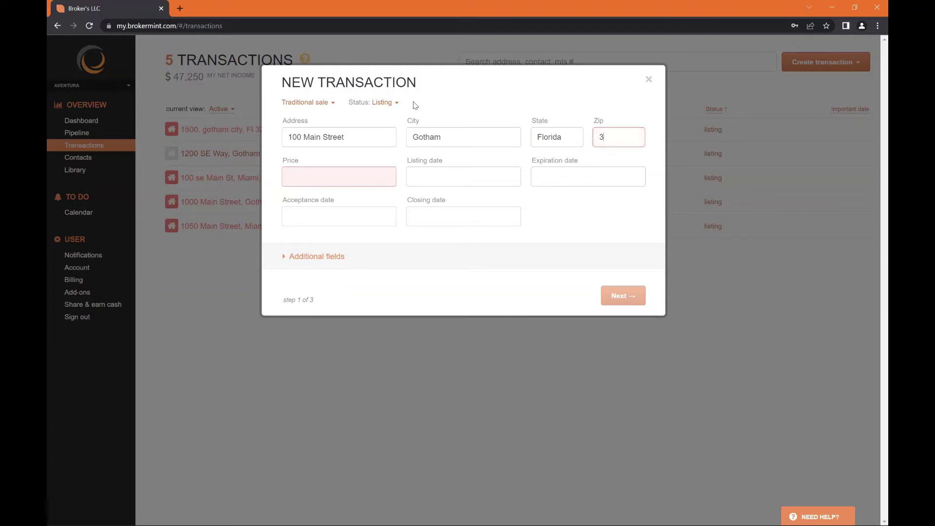
text(3325)
key(Tab)
text(500)
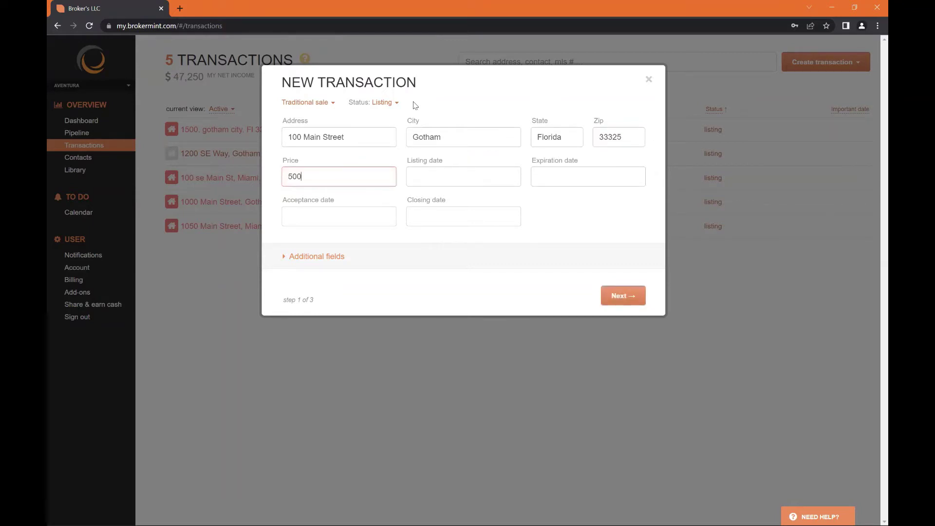
text(,000)
click(522, 201)
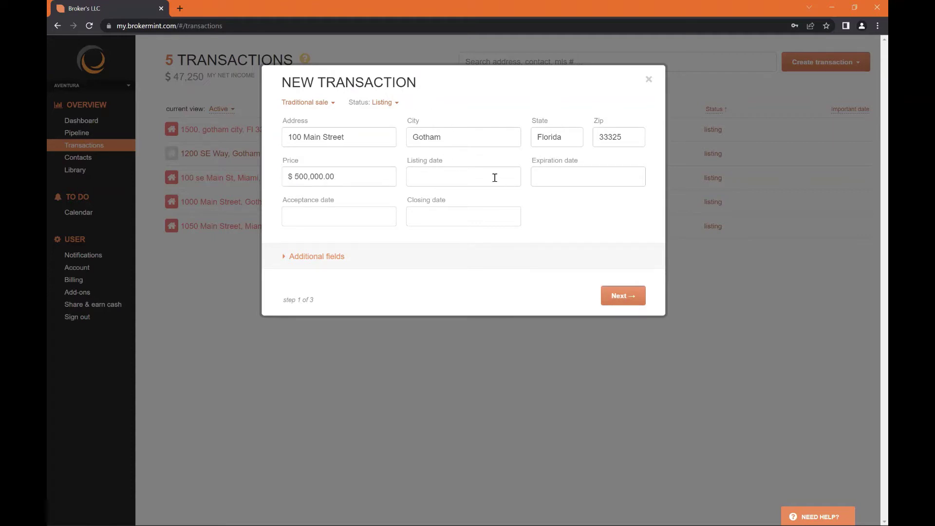
click(490, 176)
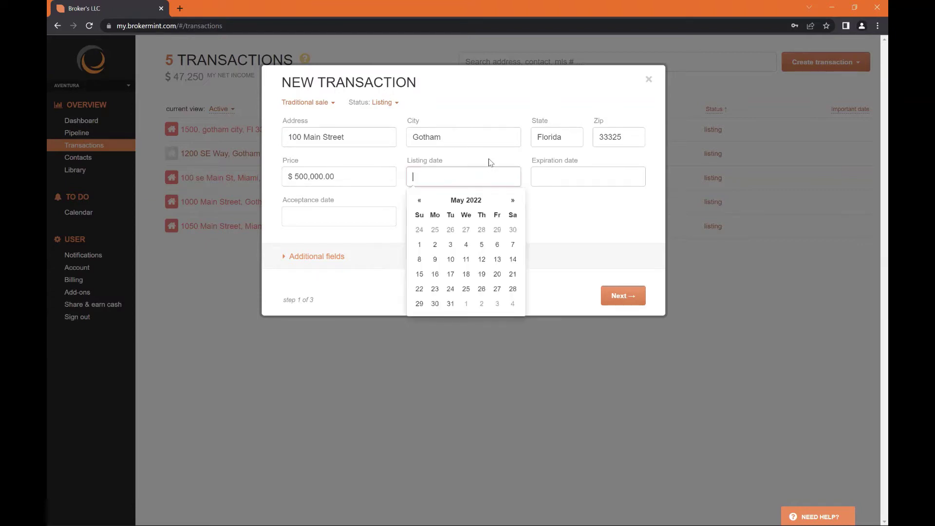
click(489, 161)
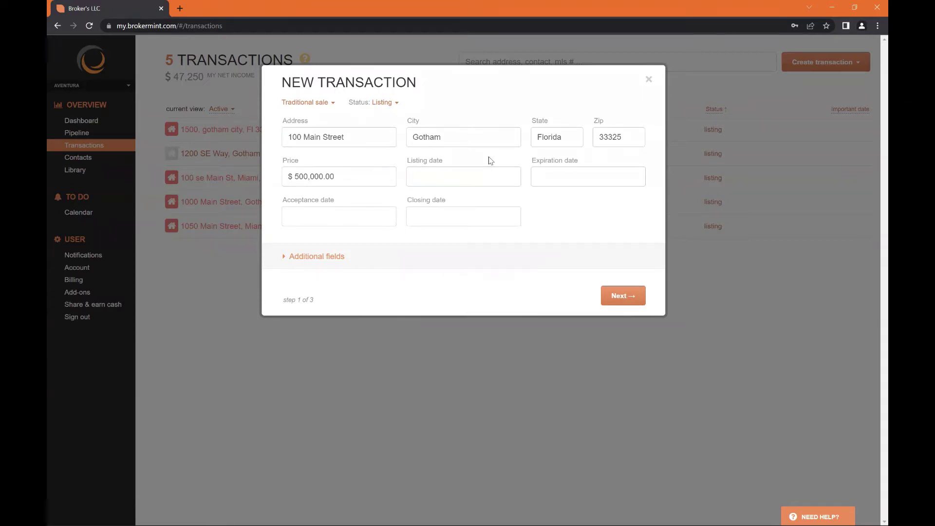
click(542, 173)
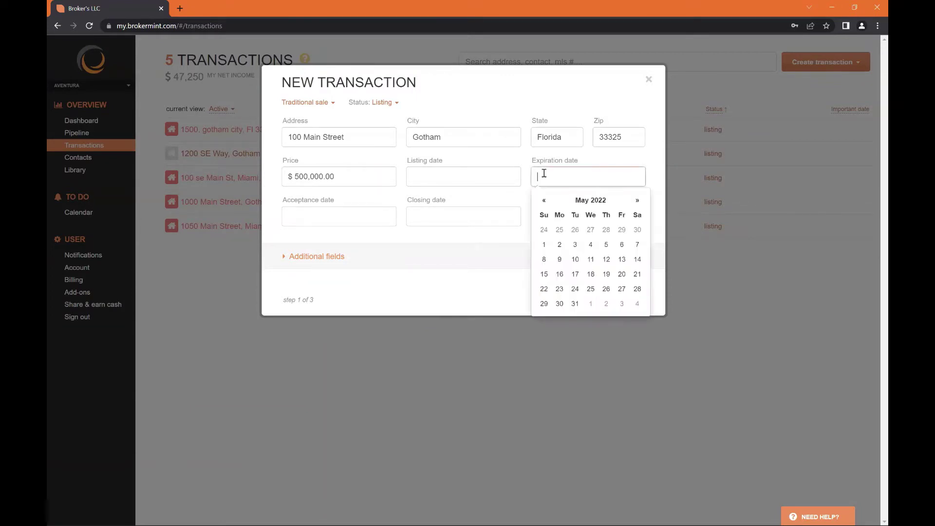
click(523, 198)
click(373, 218)
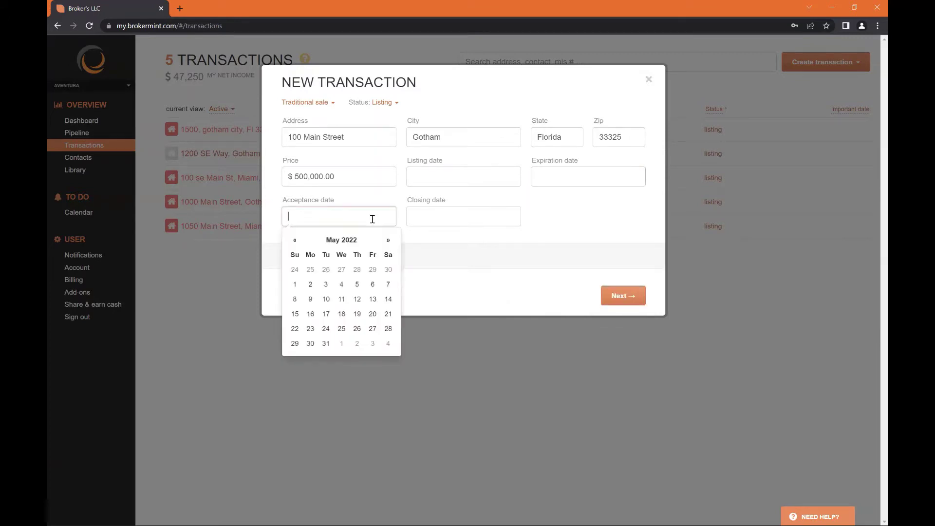
click(570, 226)
click(472, 214)
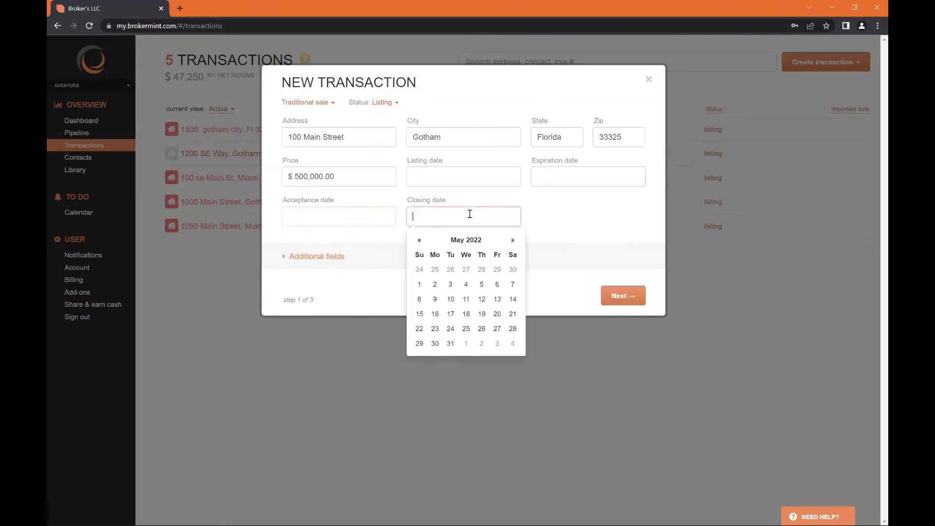
click(557, 203)
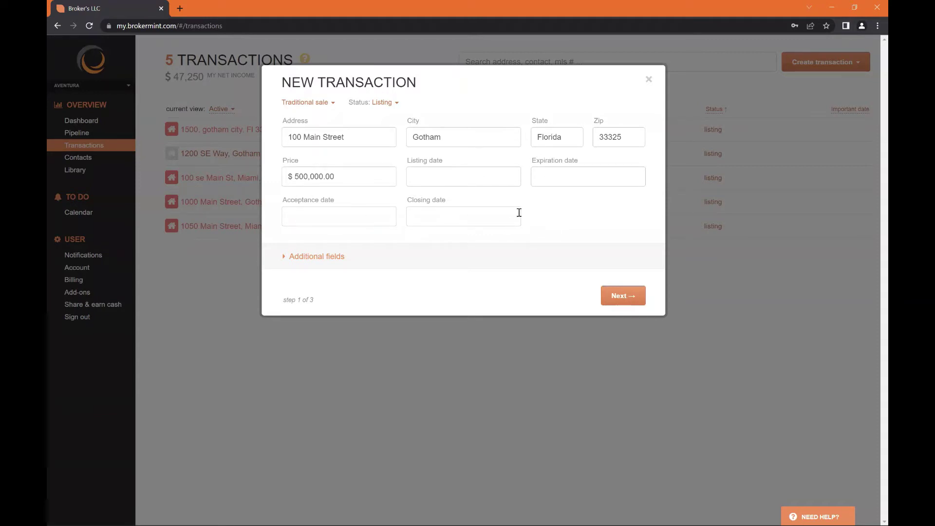
Expand Additional fields and check the MLS # field and Lead source choices
click(317, 262)
scroll(457, 234, down, 1)
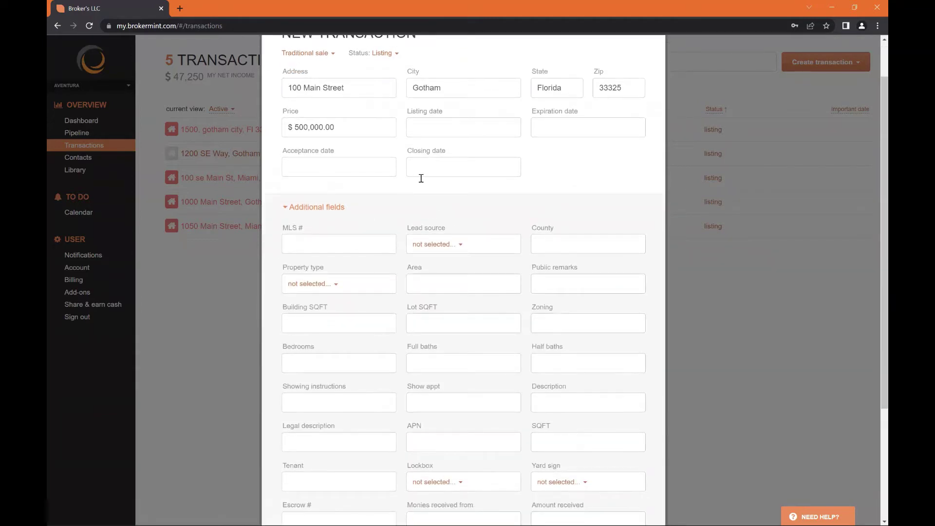
scroll(422, 178, down, 3)
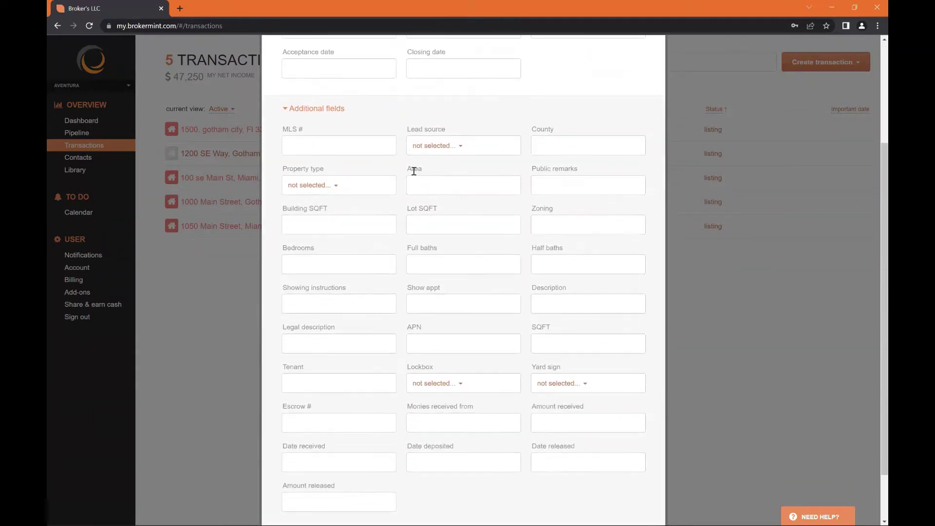
click(382, 144)
click(460, 146)
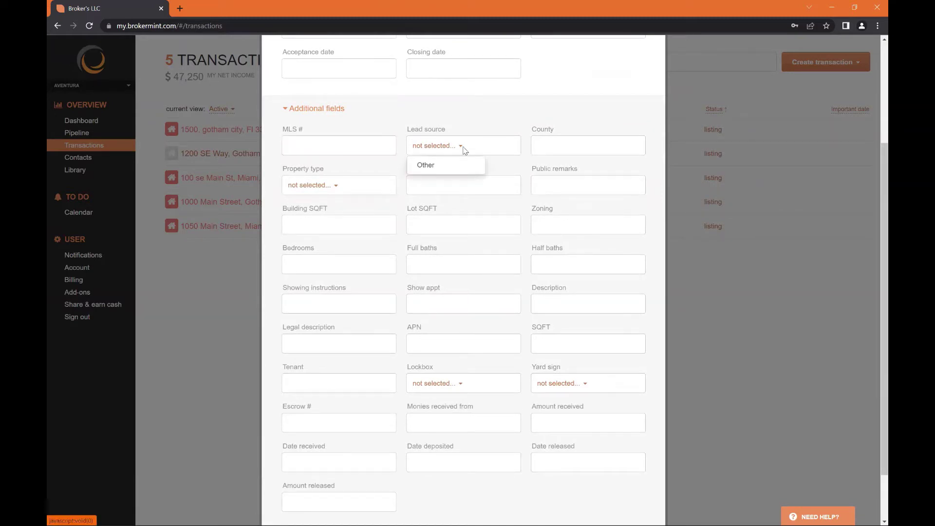
click(506, 132)
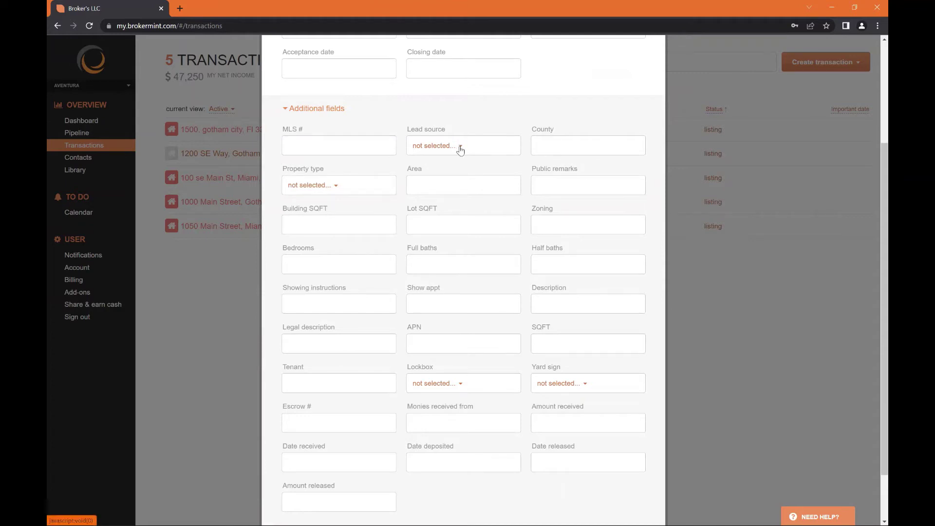
click(460, 147)
click(491, 122)
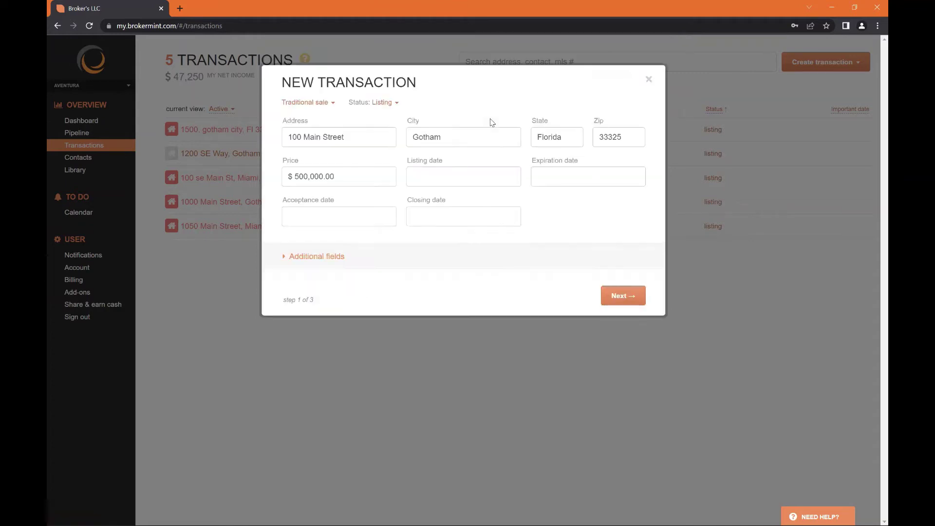
Review the Area, Property type, Zoning and Lot SQFT fields, collapse them, and continue to step 2
click(329, 256)
scroll(549, 202, down, 3)
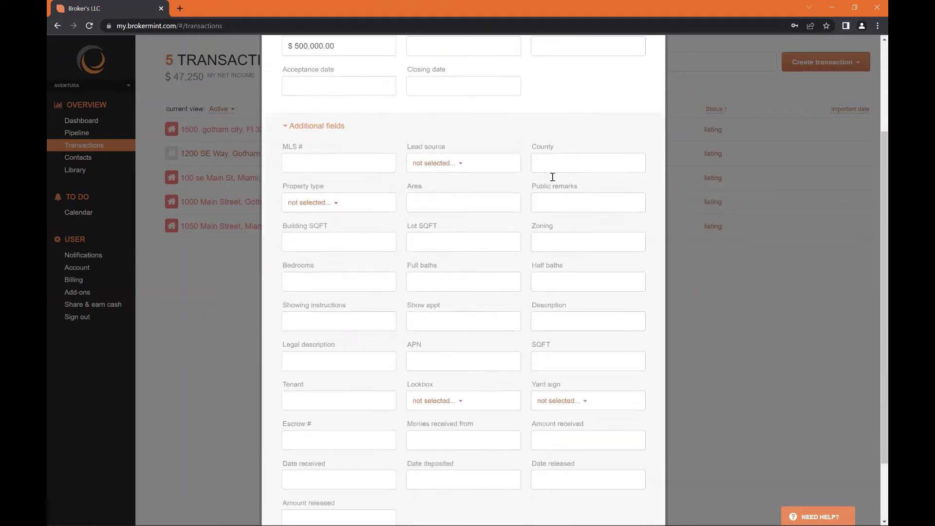
click(465, 179)
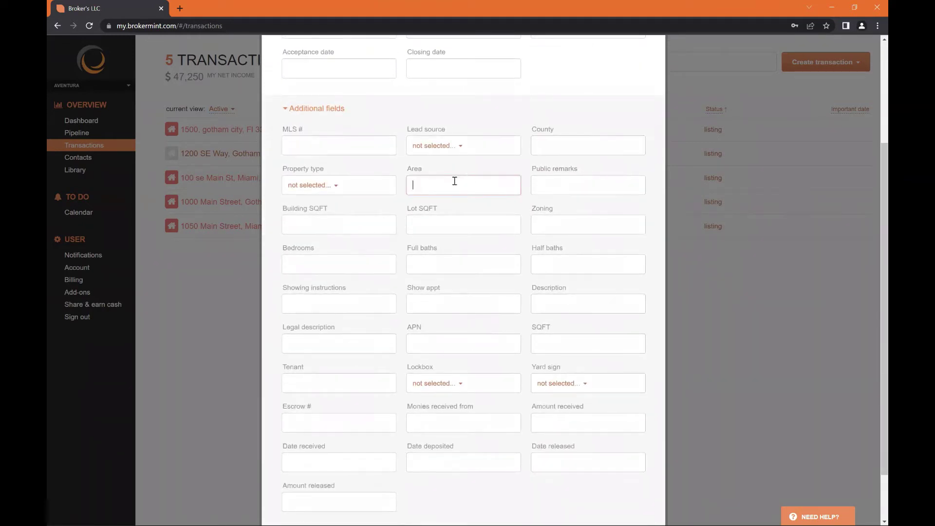
click(336, 187)
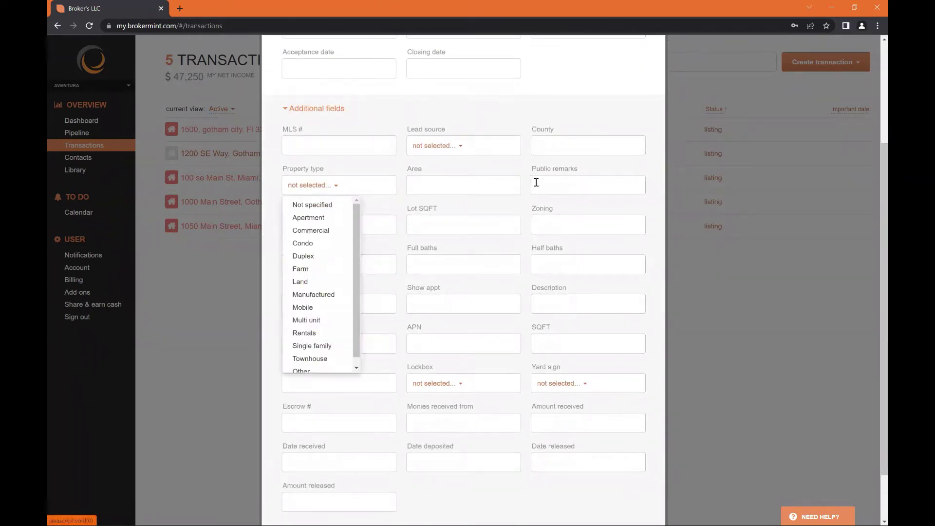
click(542, 183)
click(549, 225)
click(466, 223)
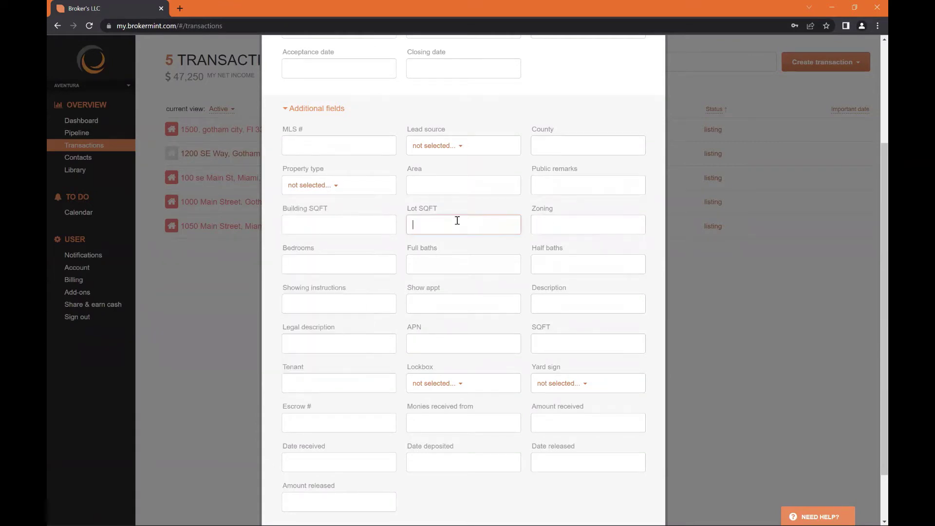
scroll(359, 219, down, 1)
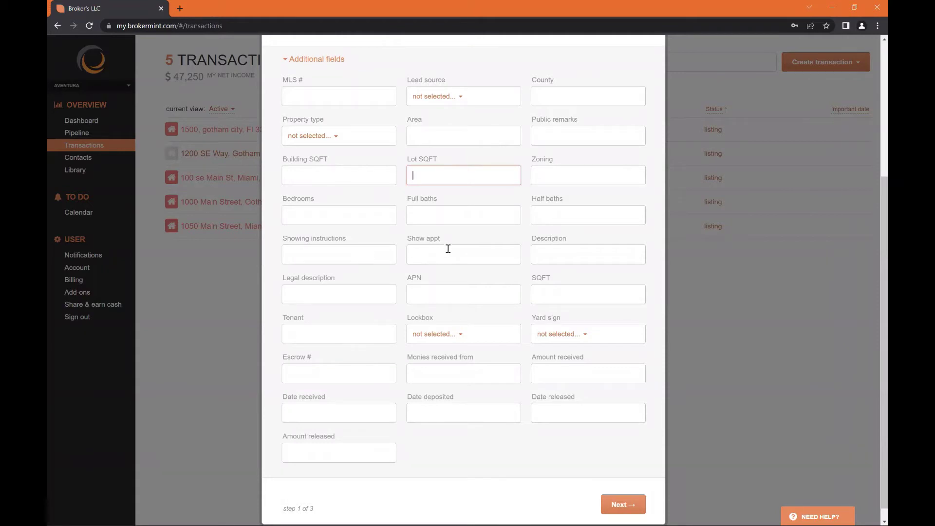
scroll(480, 306, down, 1)
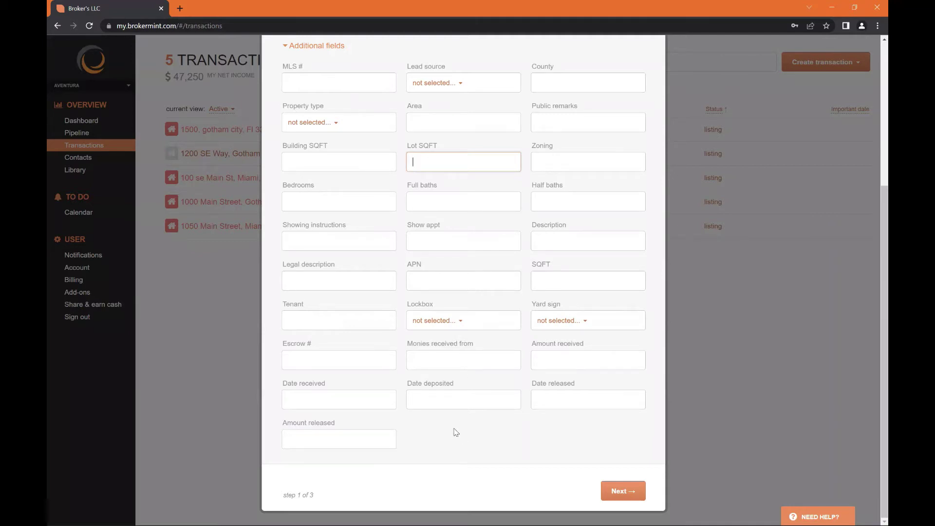
scroll(486, 397, up, 5)
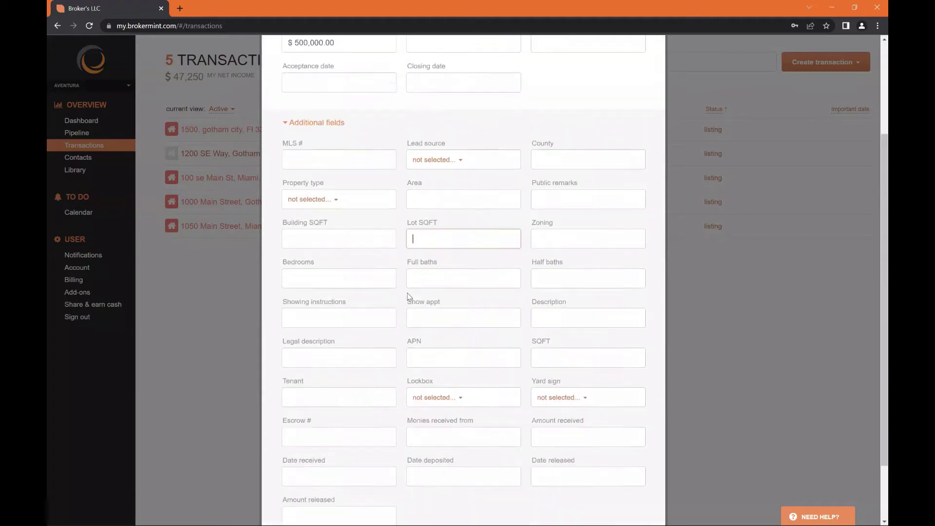
click(322, 195)
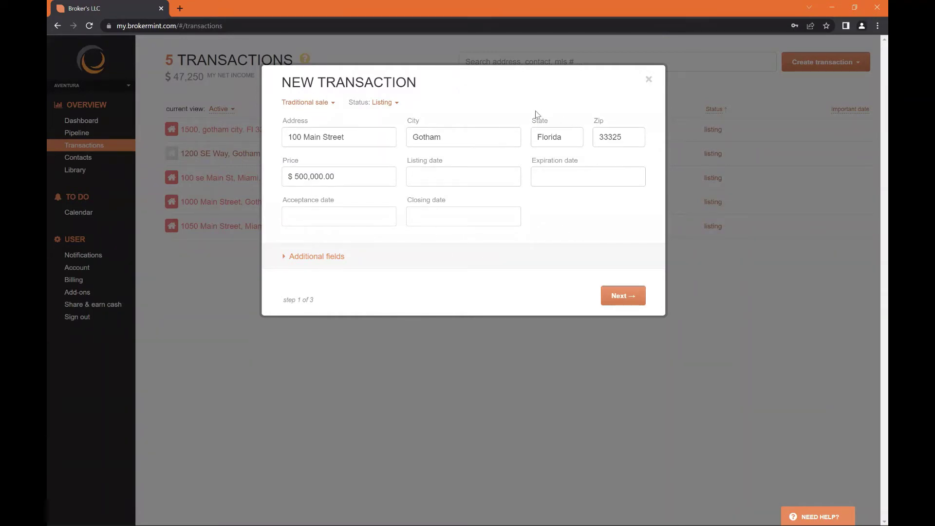
click(618, 295)
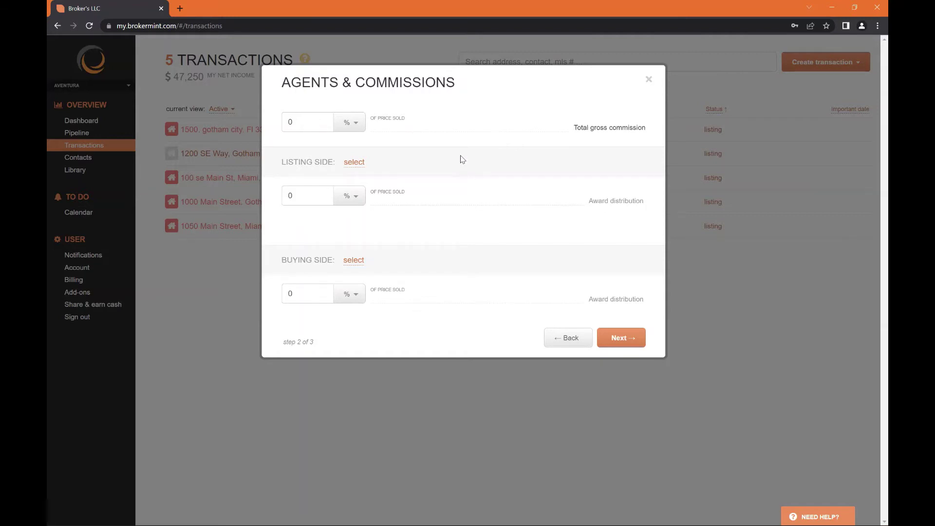
Set the total gross commission to 6% of price sold
click(324, 121)
drag(324, 122, 267, 117)
text(6)
click(347, 122)
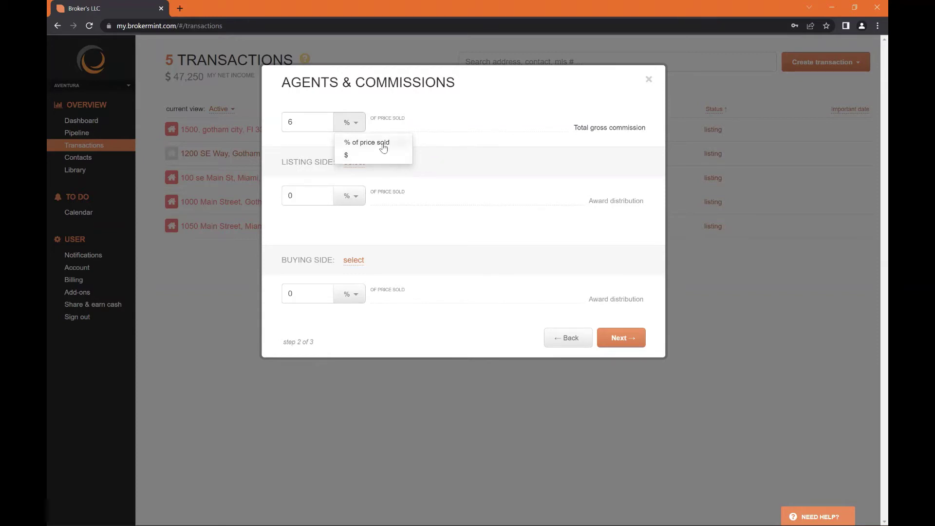
click(368, 143)
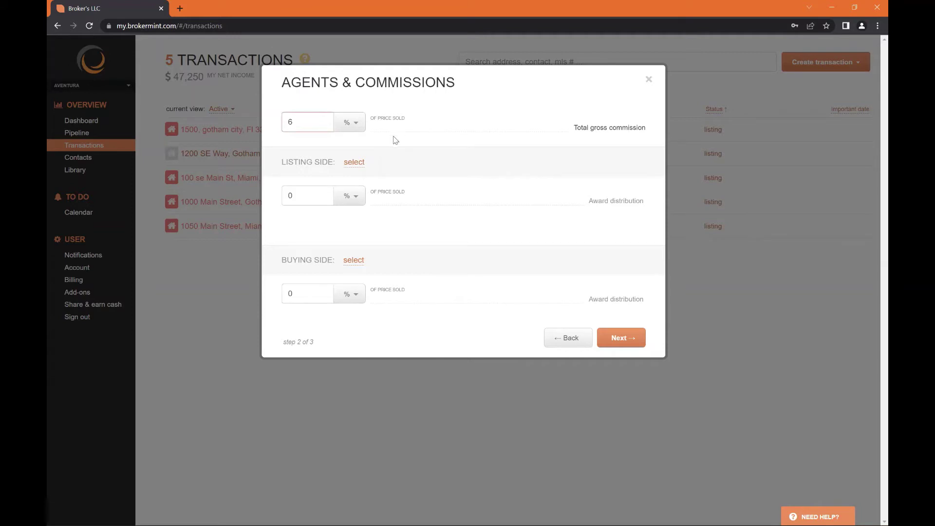
Split the commission 3% listing side and 3% buying side
click(313, 188)
key(BackSpace)
text(3)
click(314, 291)
key(BackSpace)
text(3)
click(421, 224)
Set Broker's LLC as the listing side and add the agent on the COMMERCIAL LEASES plan at 100%
click(363, 166)
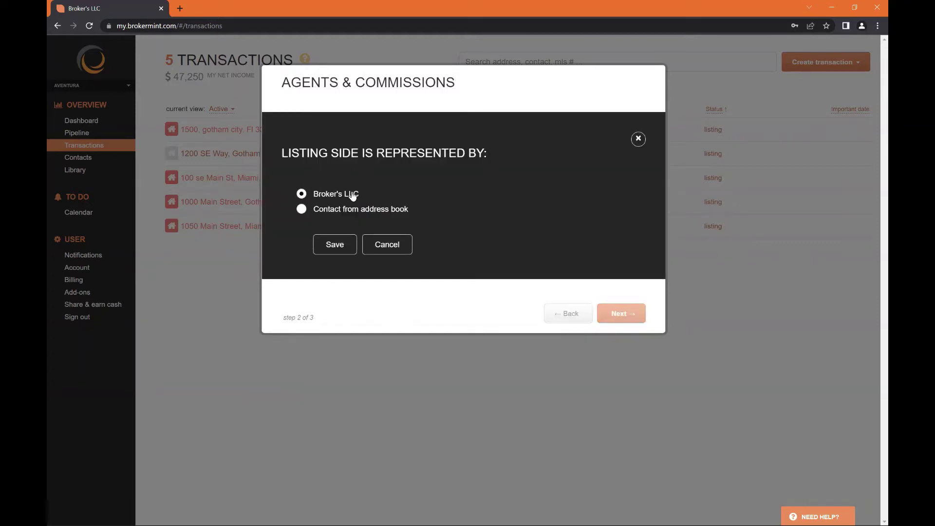
click(331, 243)
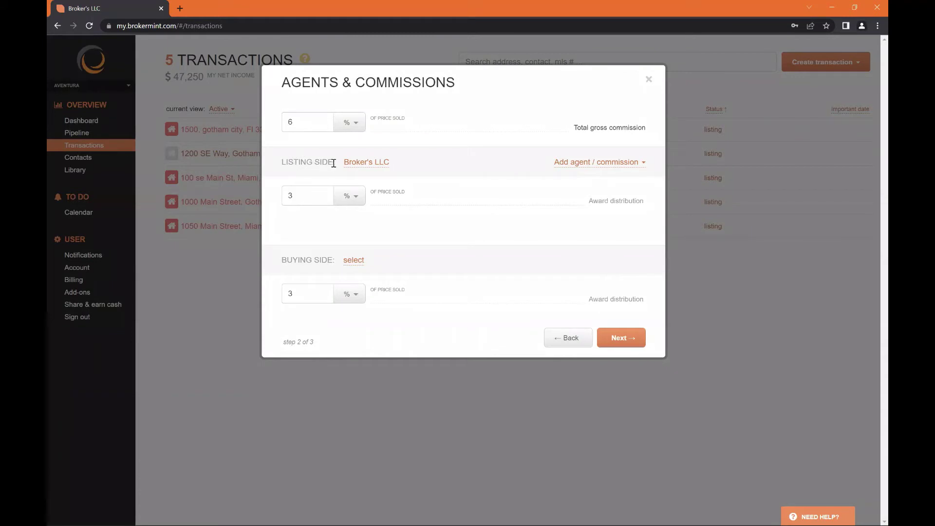
click(577, 167)
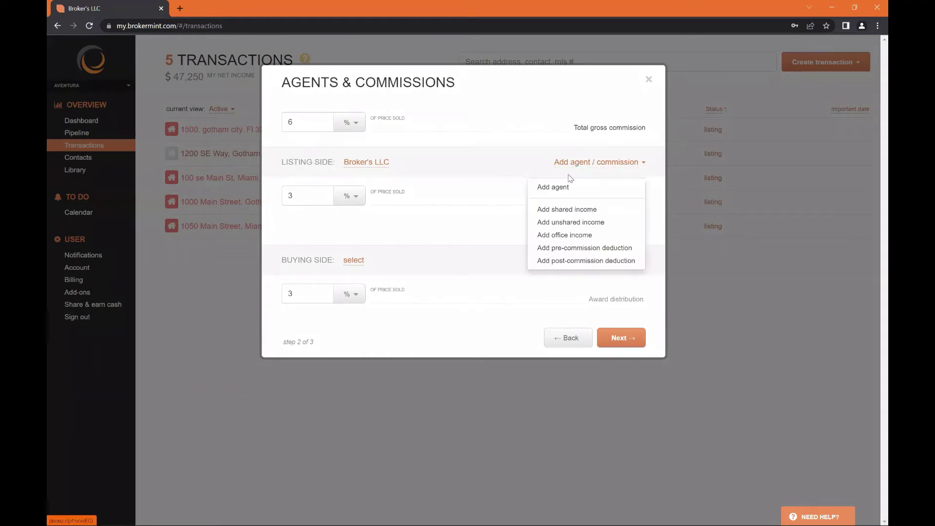
click(562, 191)
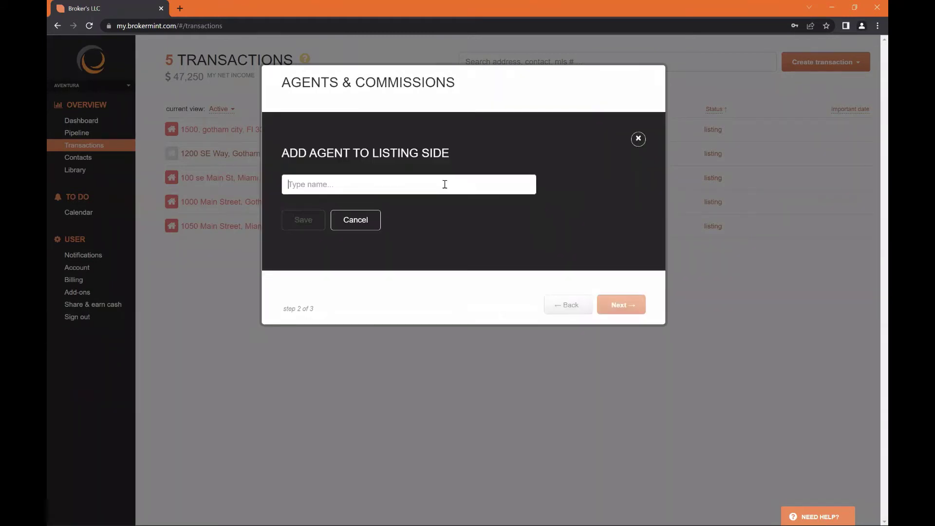
text(Oscar)
key(Return)
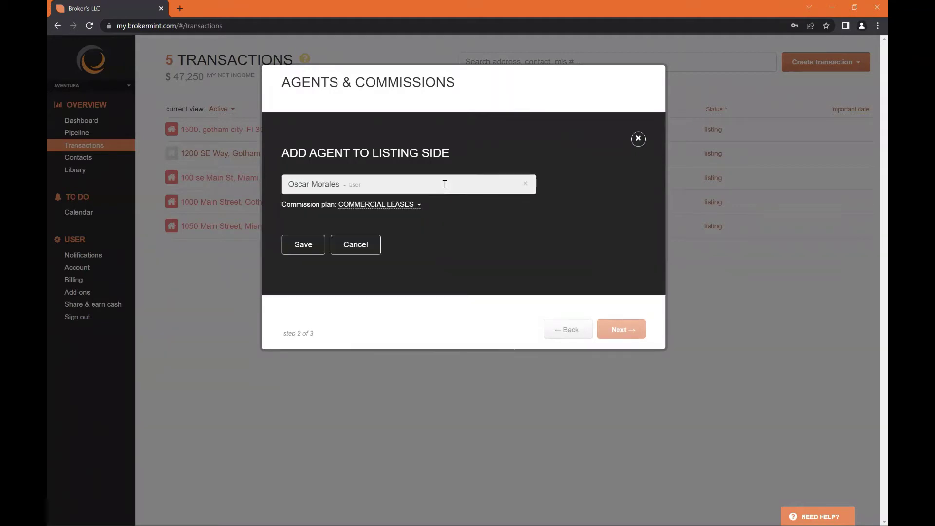
click(375, 208)
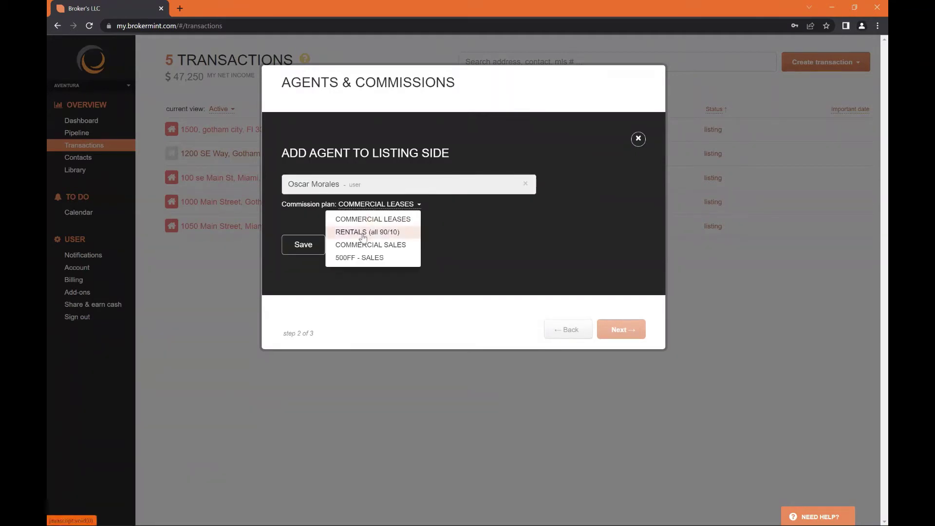
click(433, 218)
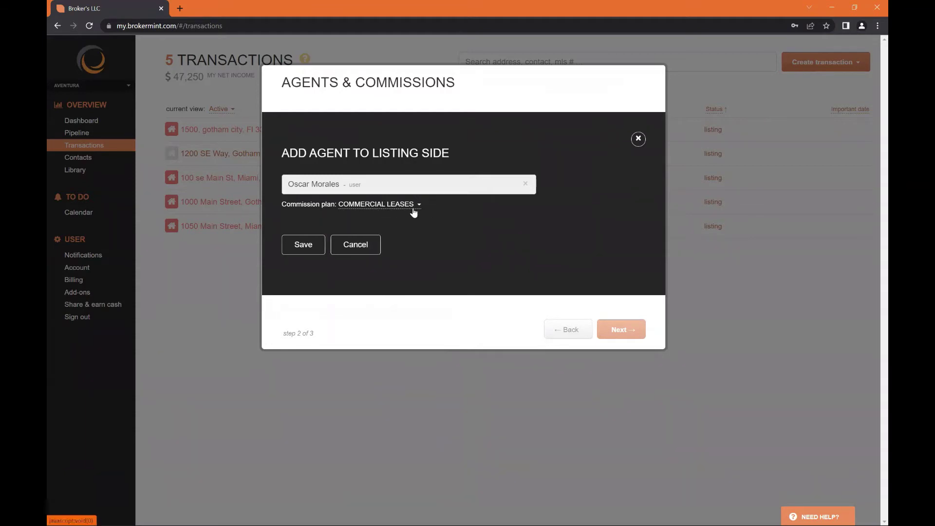
click(314, 245)
click(315, 220)
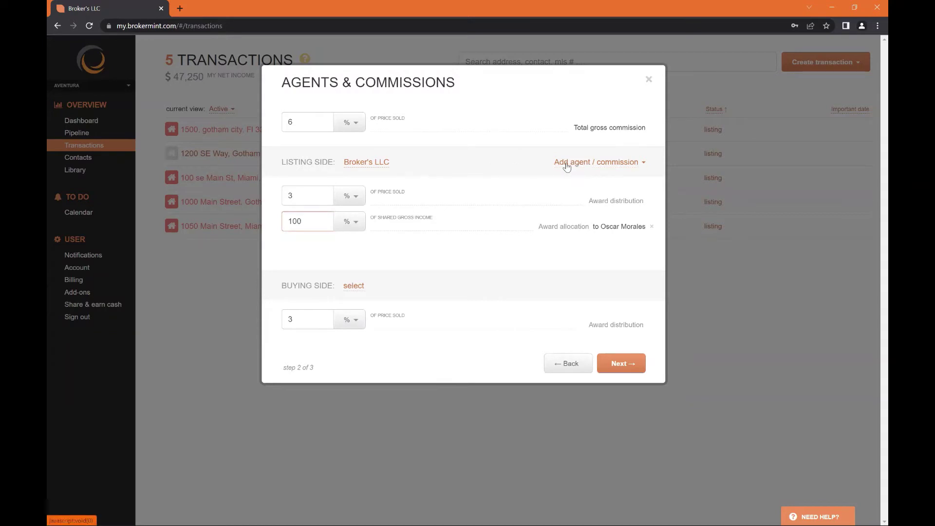
click(618, 163)
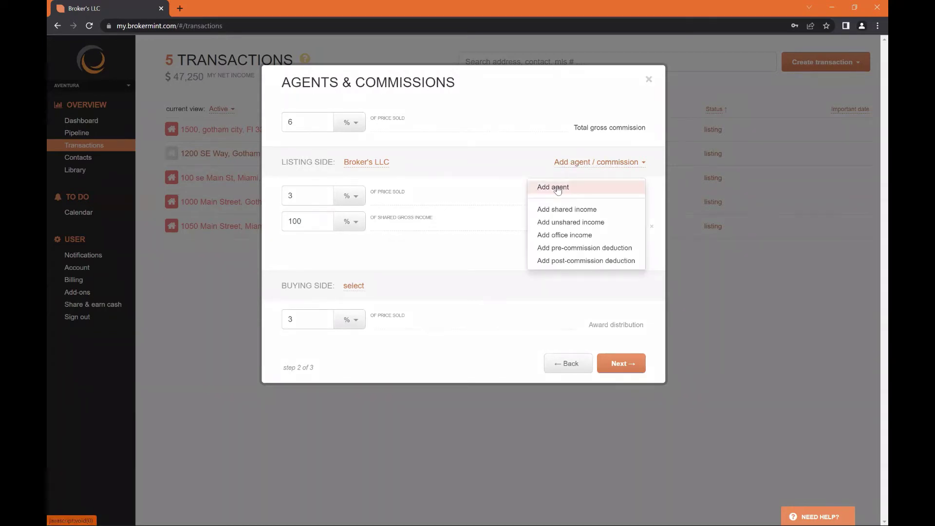
click(557, 190)
text(juan)
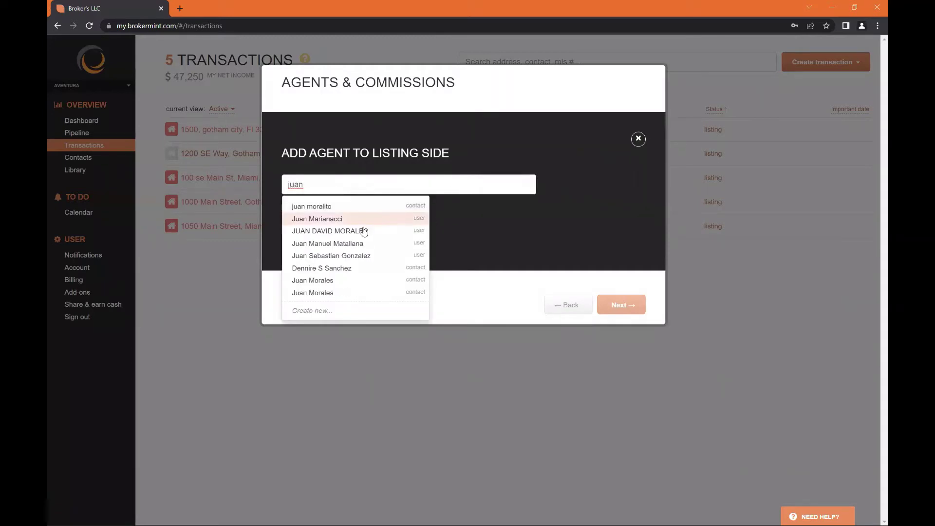
click(361, 231)
click(308, 220)
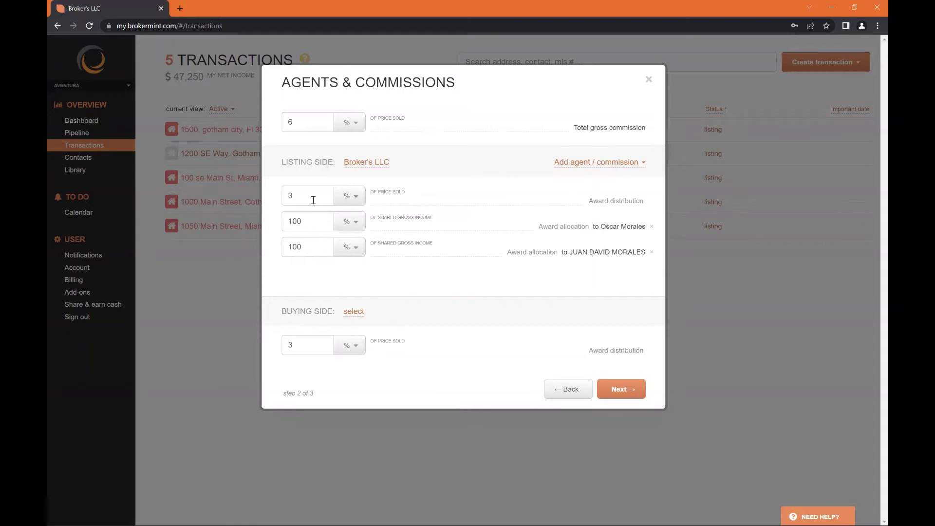
double_click(315, 221)
text(50)
double_click(316, 246)
text(50)
click(411, 271)
click(651, 252)
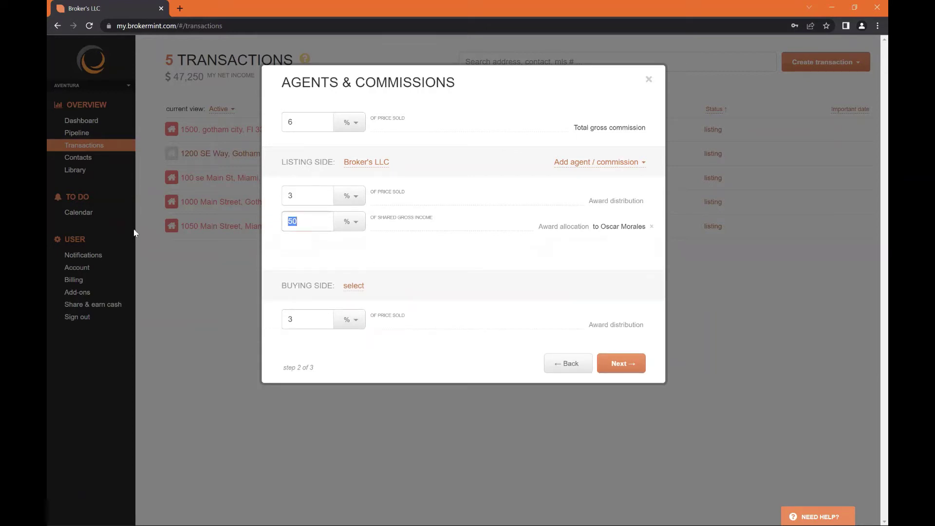
text(100)
Add an office income named 'Clompiance Fee' with an amount of 499
click(559, 163)
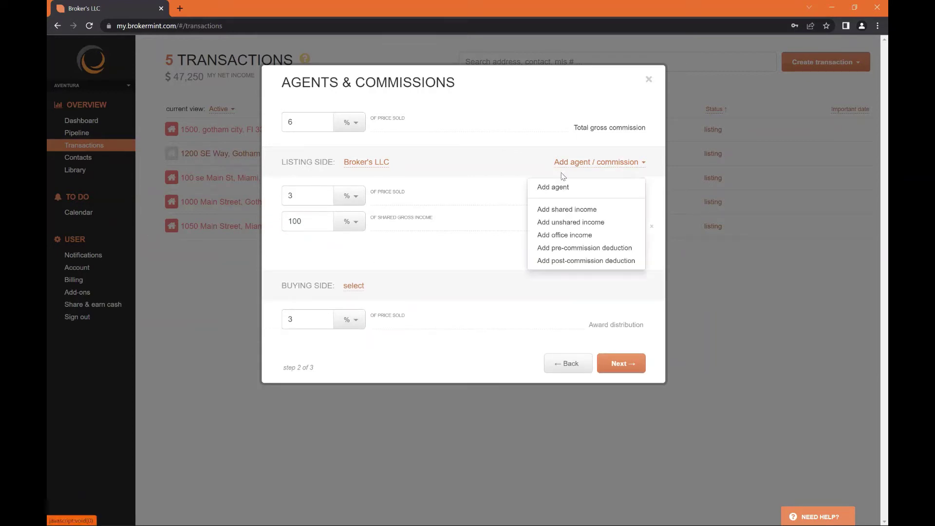
click(569, 236)
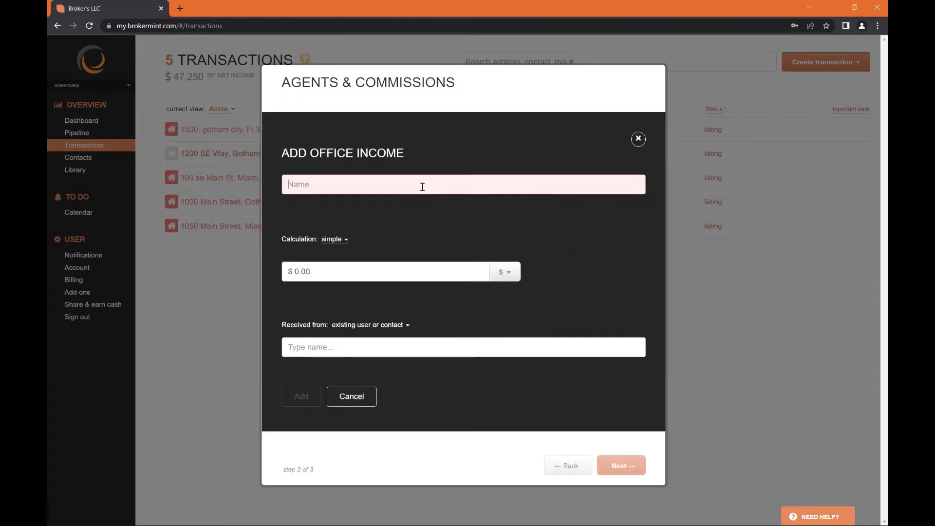
text(Cl)
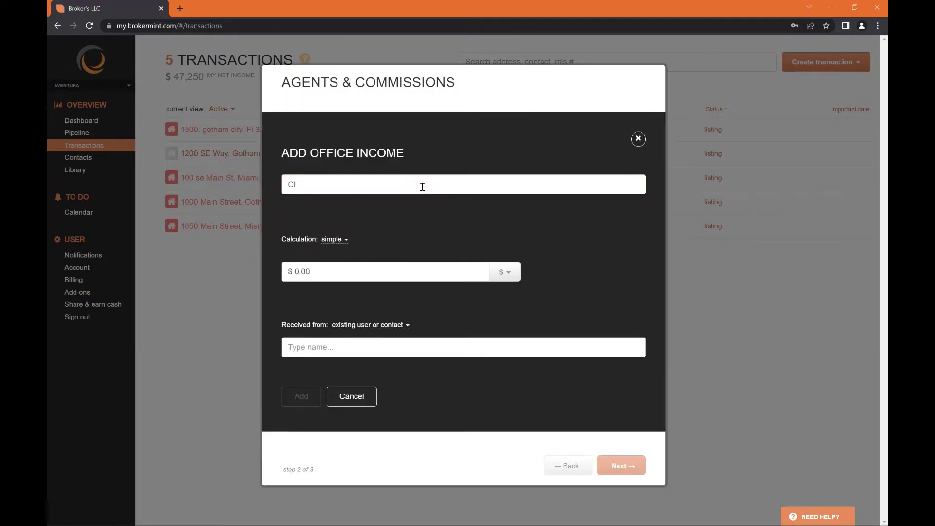
text(ompiance Fee)
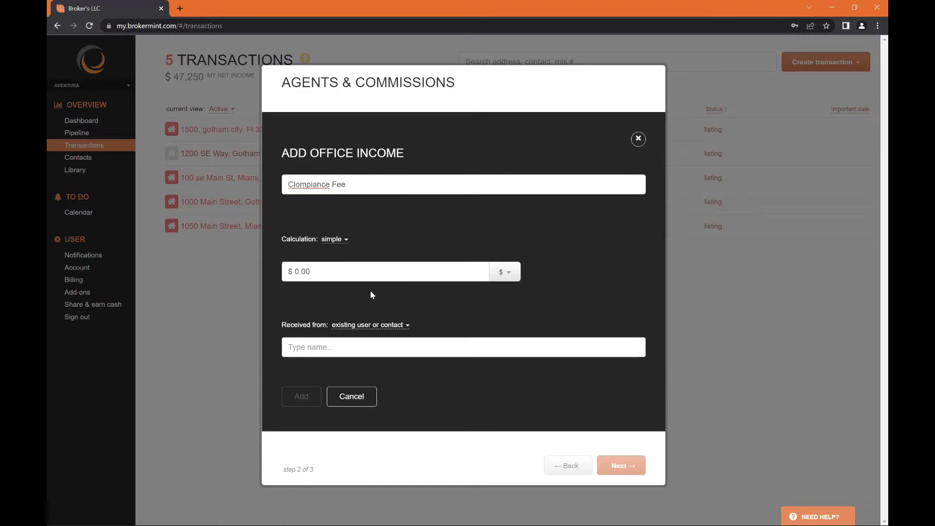
click(361, 275)
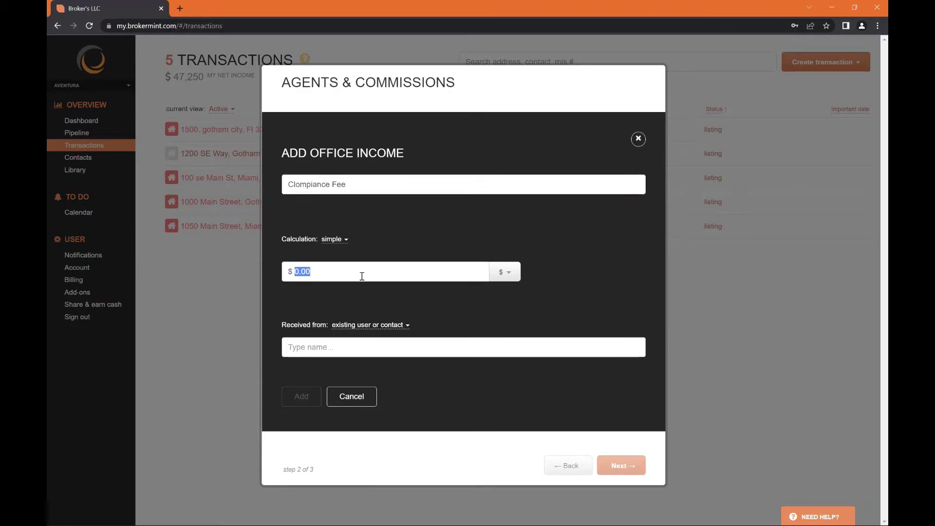
text(499)
click(405, 347)
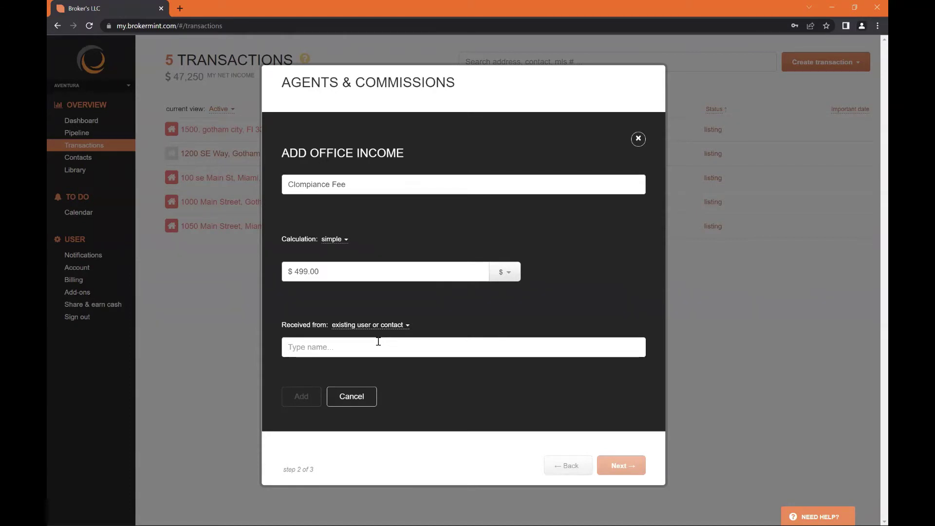
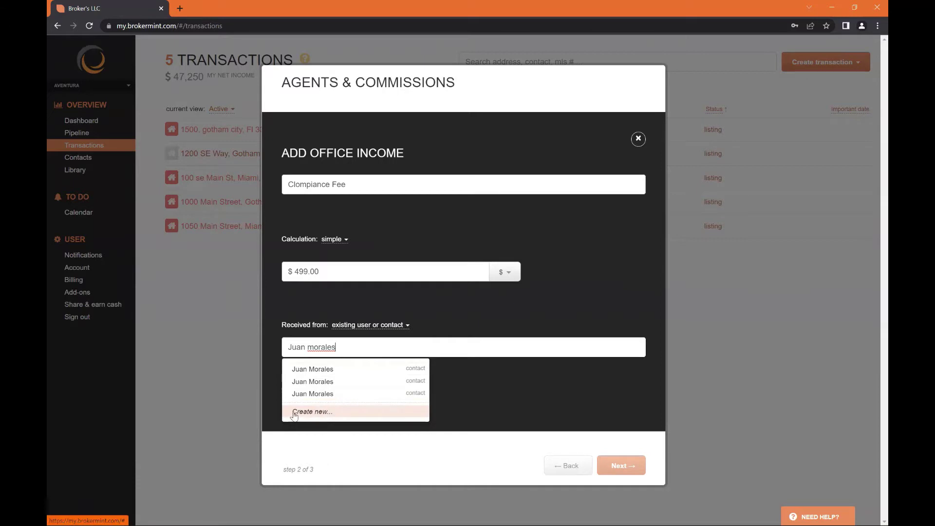
Enter the payer's full name and start creating them as a new contact
click(321, 412)
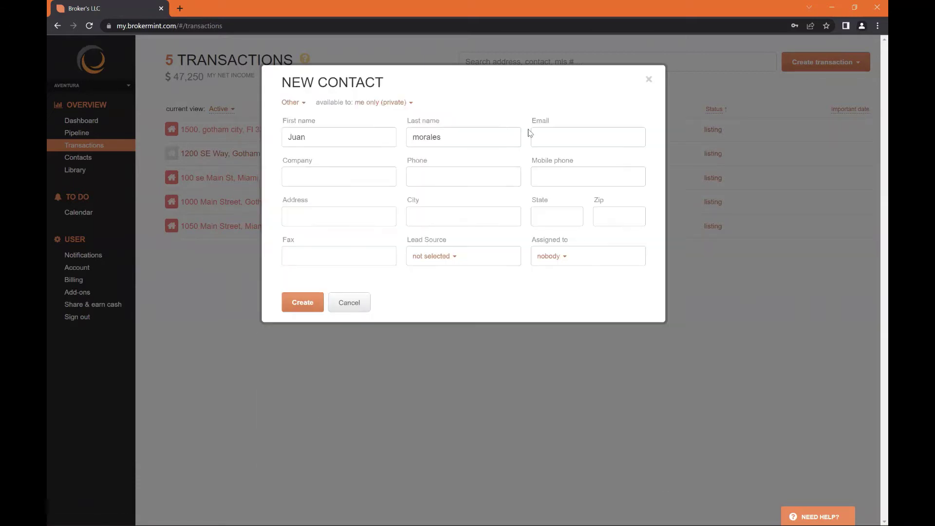
Set the new payer contact's type to Seller
click(299, 103)
click(491, 92)
click(295, 103)
click(321, 207)
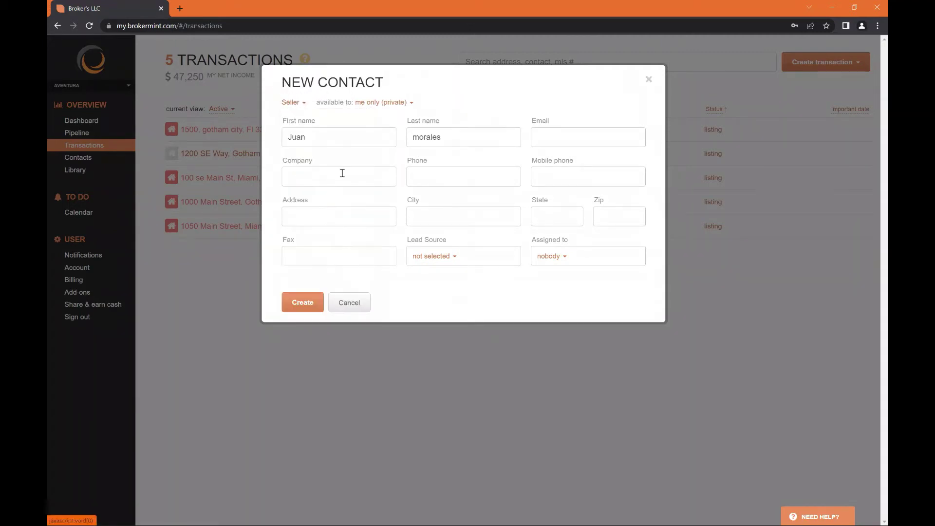
Fill in the contact's e-mail, create the contact, and add the $499 Clompiance Fee income
click(566, 141)
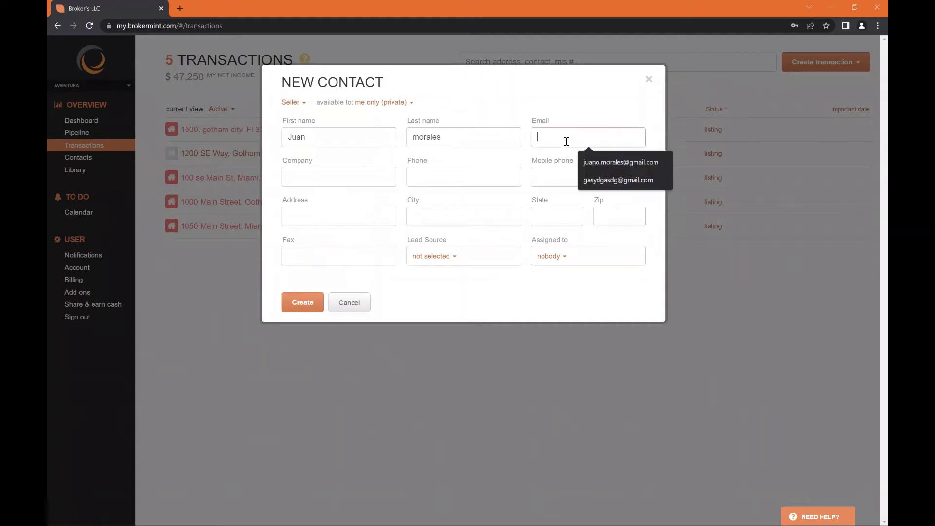
click(601, 161)
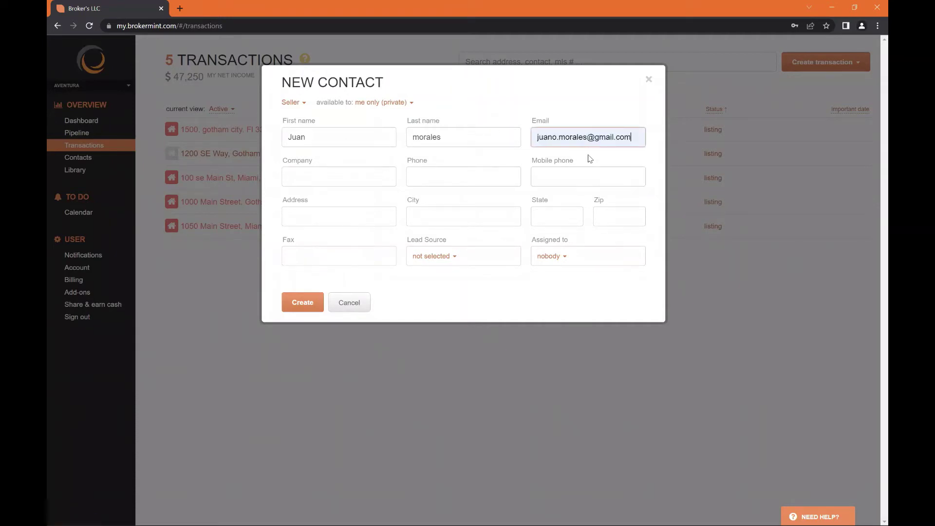
click(303, 302)
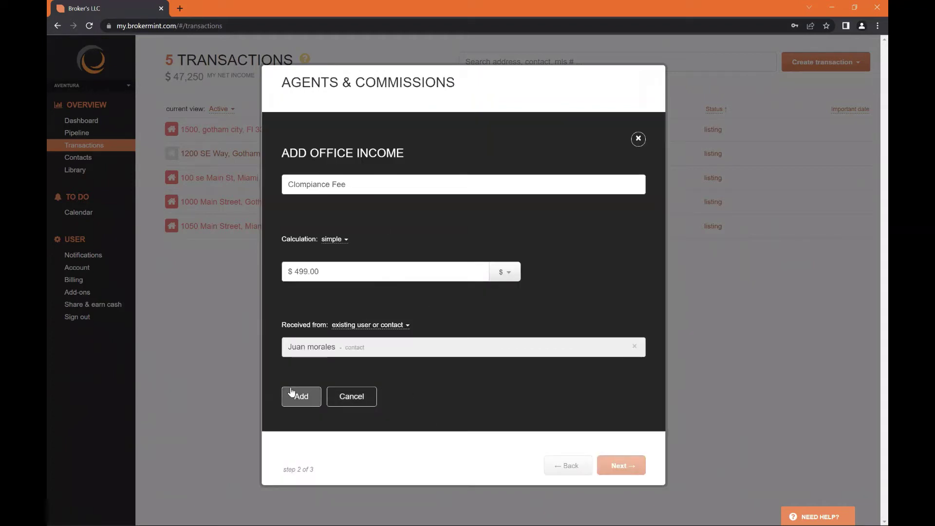
click(298, 396)
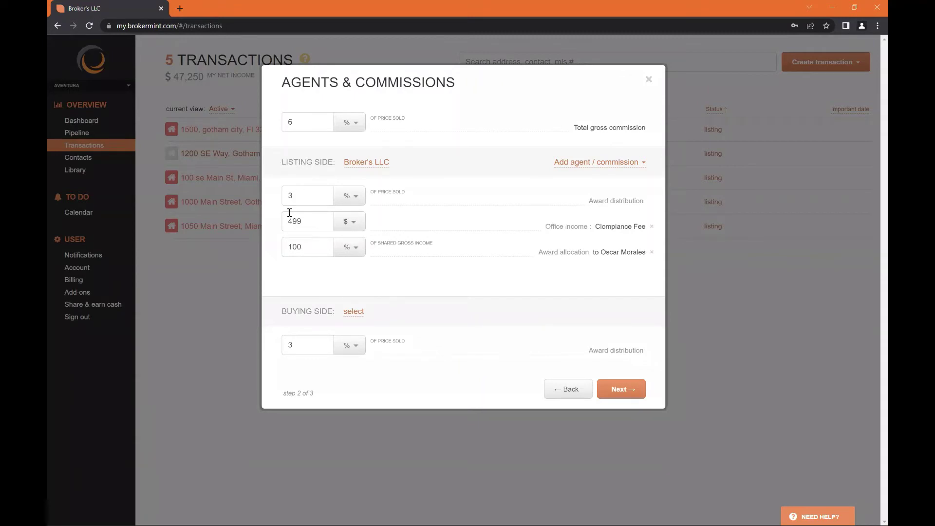
click(605, 166)
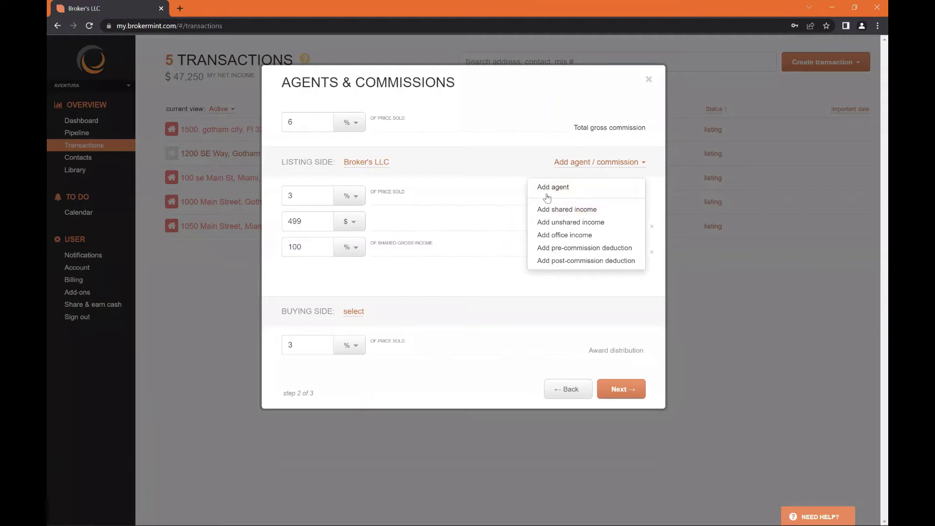
click(545, 223)
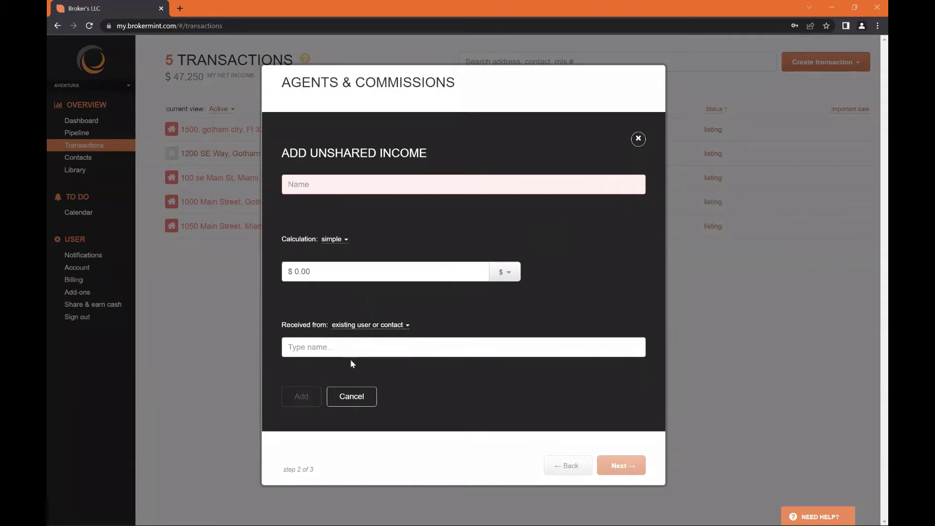
click(349, 347)
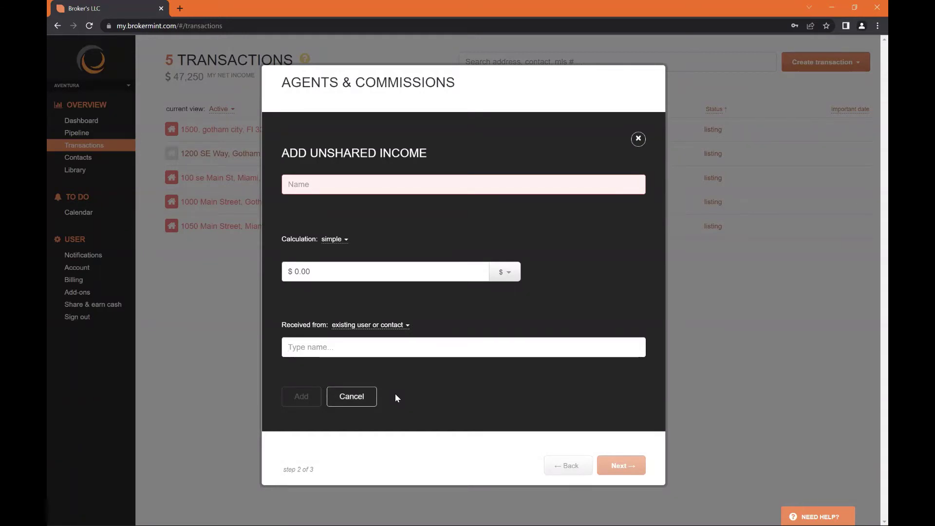
click(344, 271)
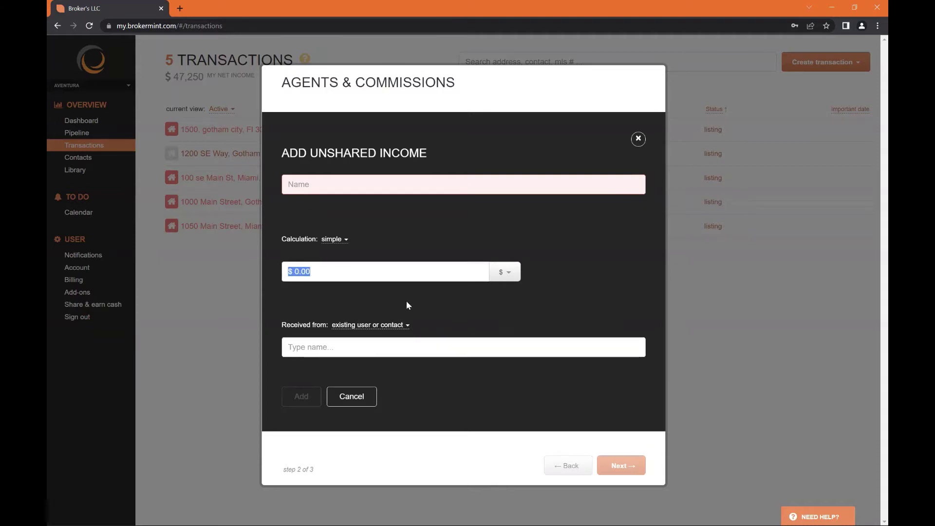
click(637, 141)
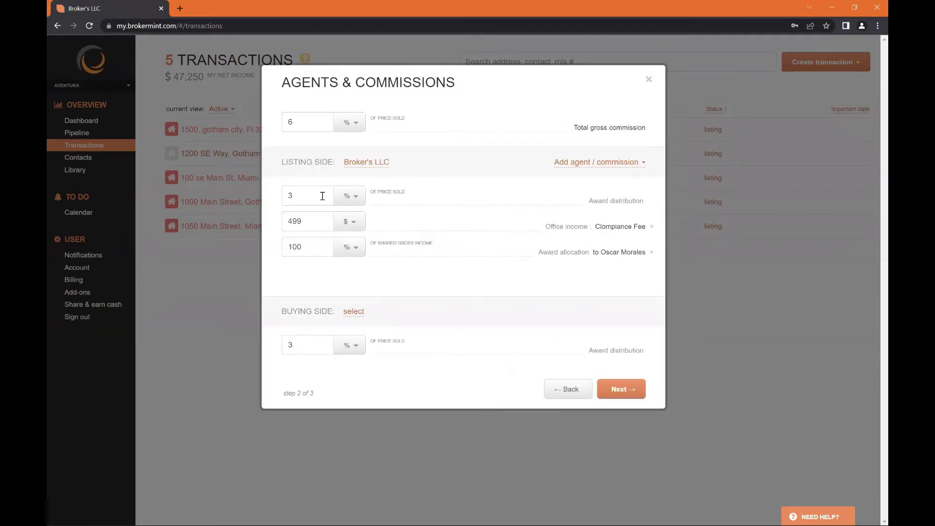
Check the 499 office income amount and the 100 allocation value
double_click(294, 221)
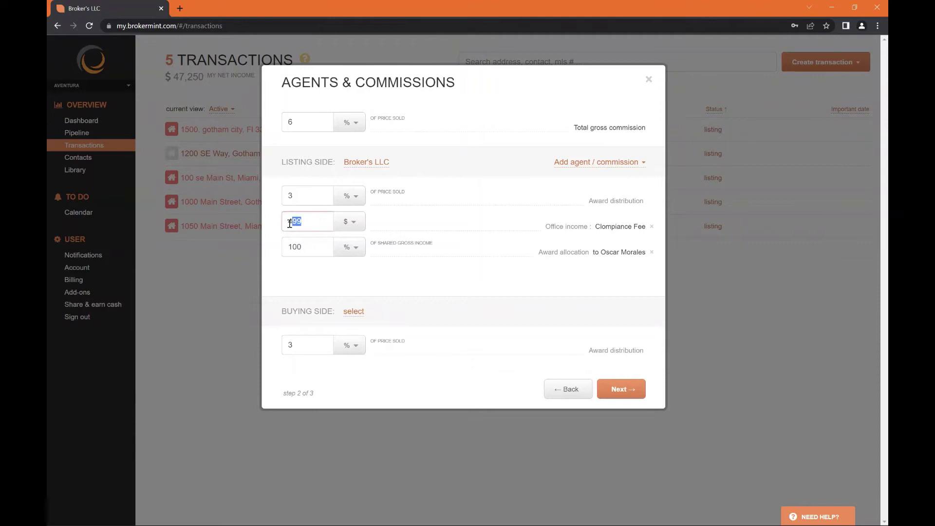
click(506, 234)
double_click(317, 246)
click(479, 274)
Leave the buying side unset and advance to the Contacts step
click(361, 311)
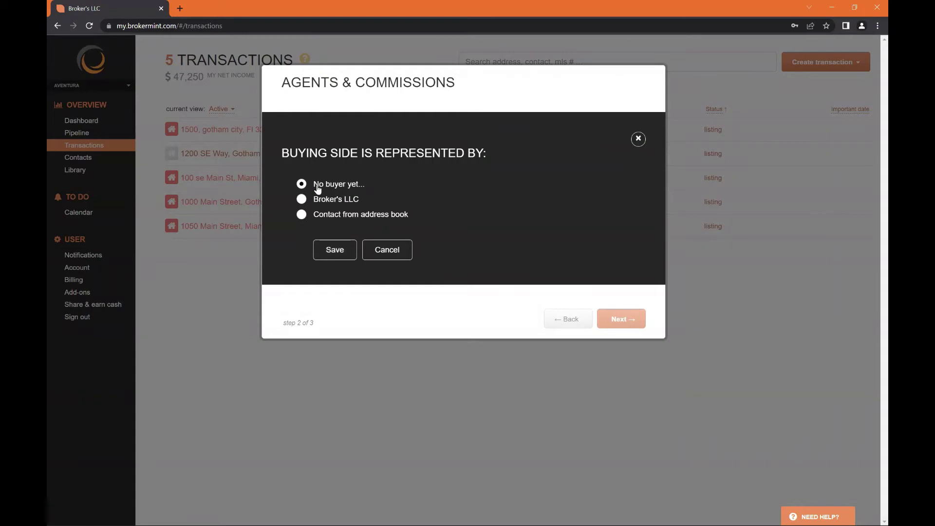
click(388, 249)
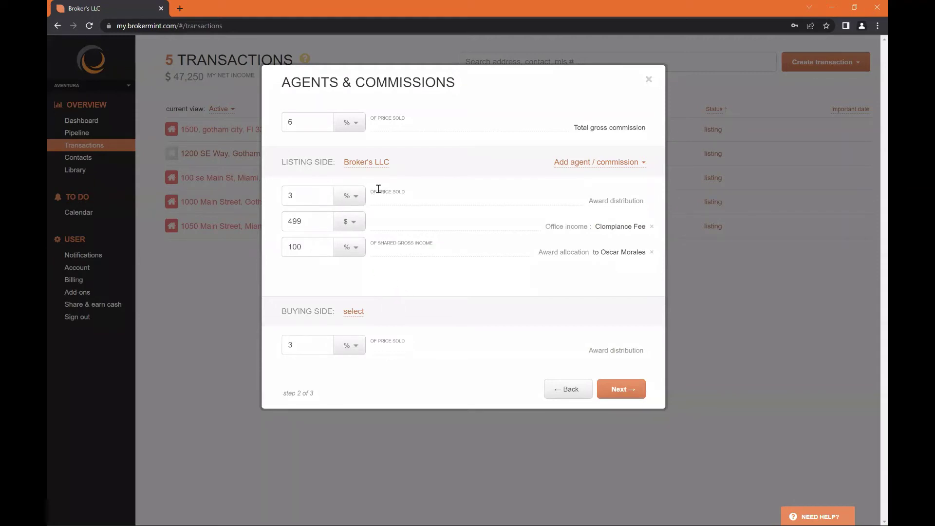
click(616, 390)
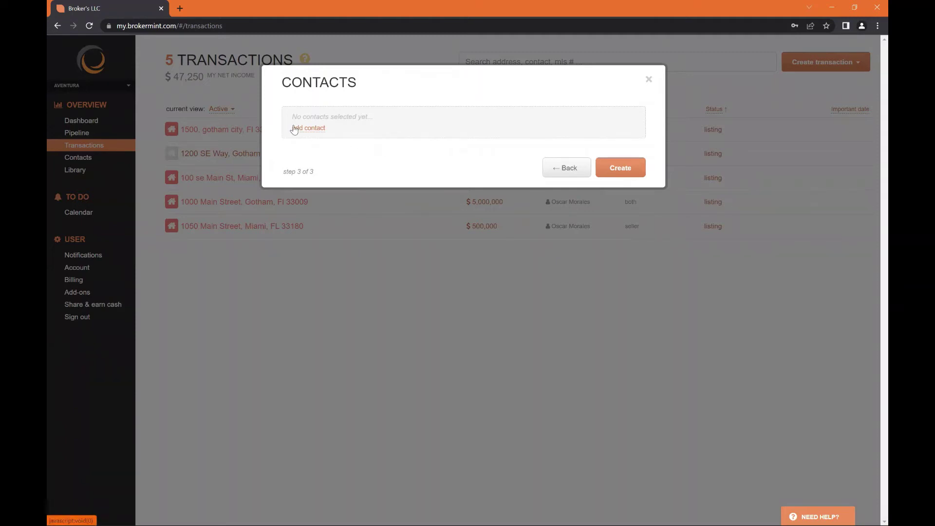
Browse the contact role list without adding any contact to the transaction
click(319, 130)
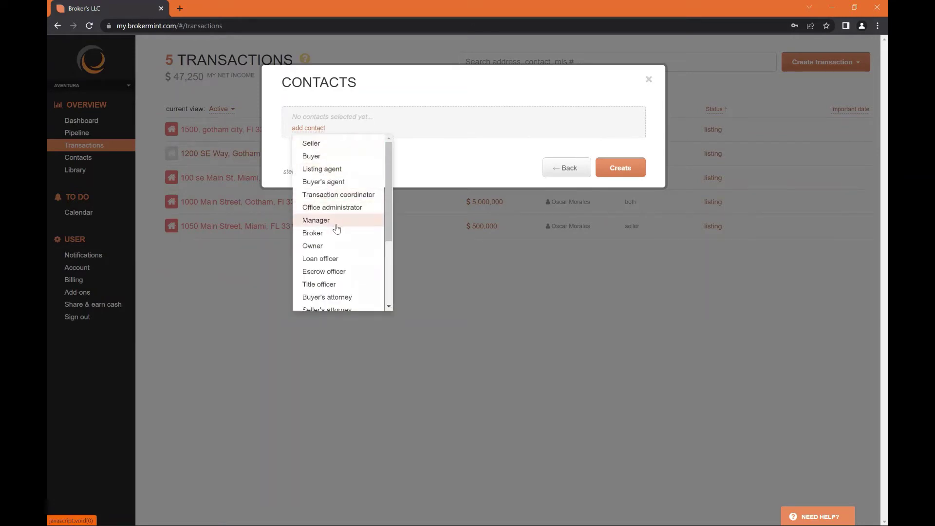
scroll(336, 224, down, 1)
scroll(323, 276, down, 1)
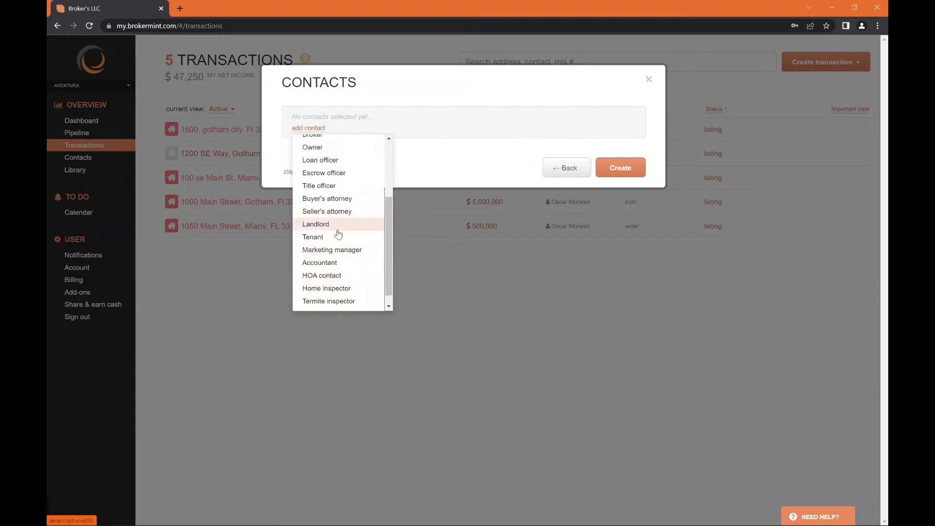
click(431, 177)
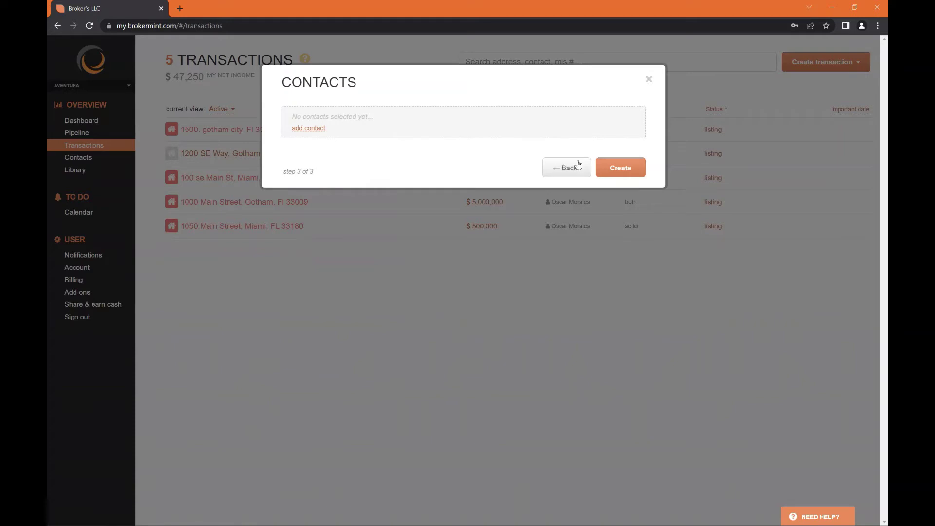
Create the 100 Main Street transaction and review its title, ID and $500,000 price
click(612, 165)
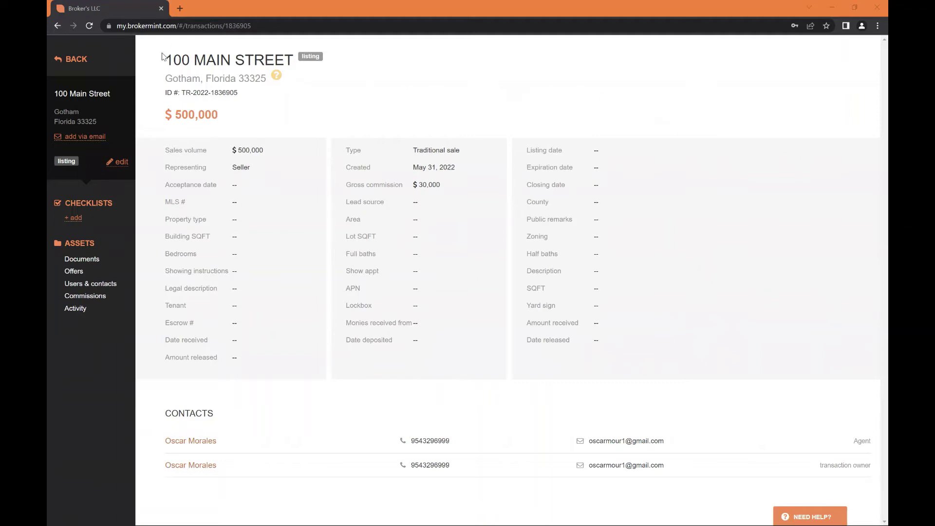
drag(163, 55, 308, 76)
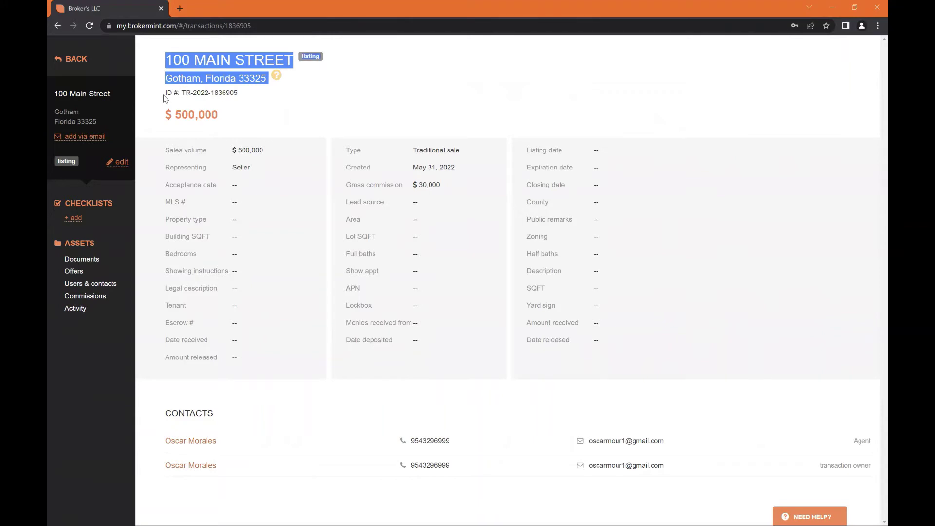
drag(165, 96, 240, 95)
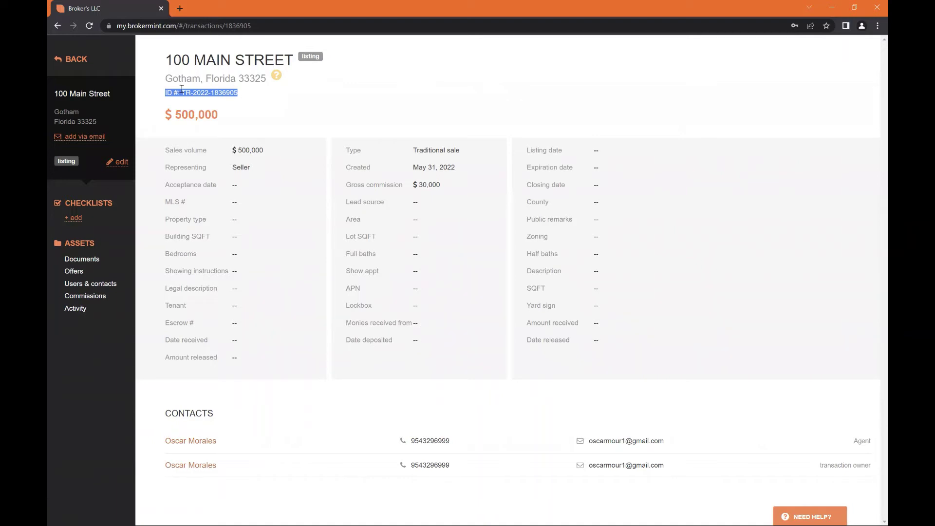
click(254, 104)
drag(166, 59, 182, 63)
click(260, 94)
drag(166, 115, 228, 116)
click(229, 120)
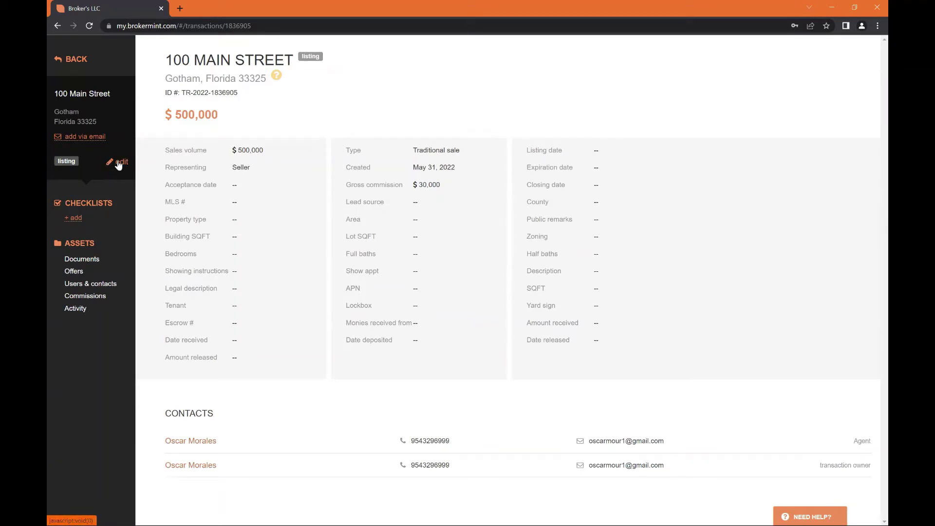
click(117, 164)
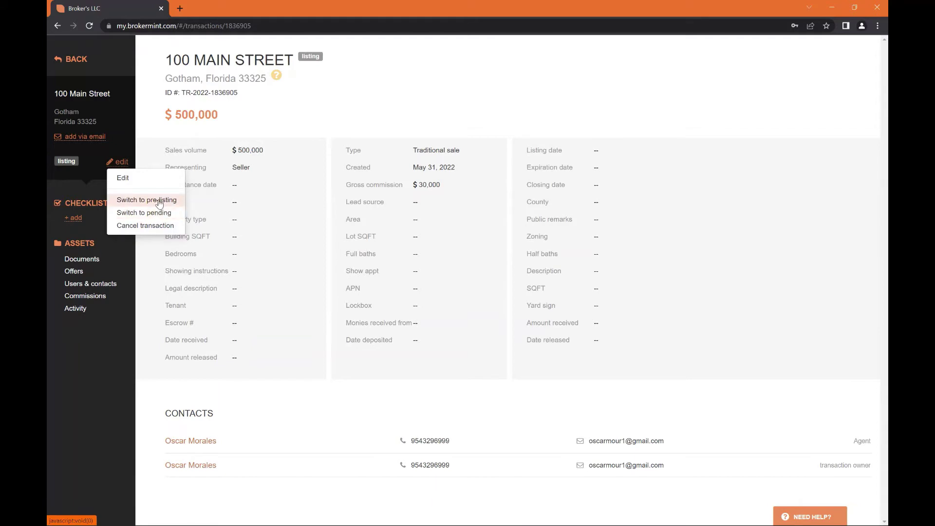
click(46, 206)
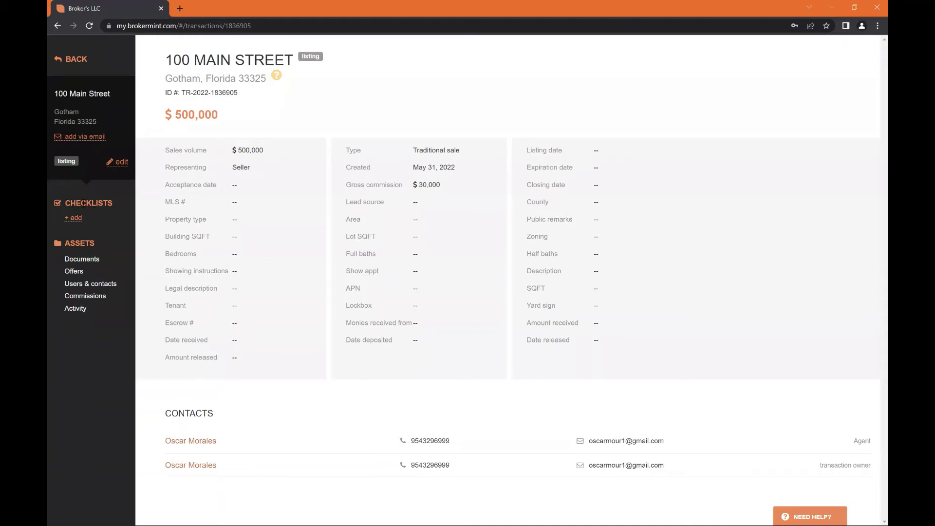
Start a new checklist and keep the 1. SALES CHECKLIST template
click(79, 217)
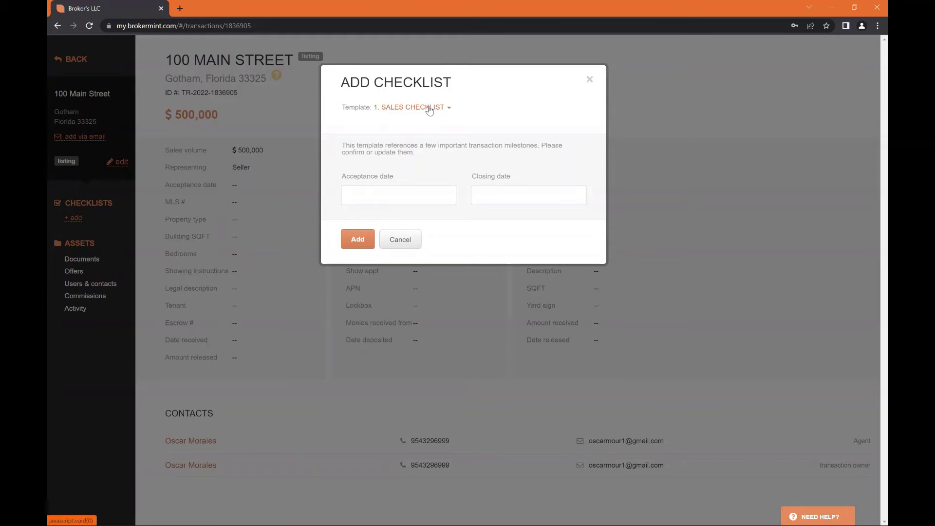
click(386, 108)
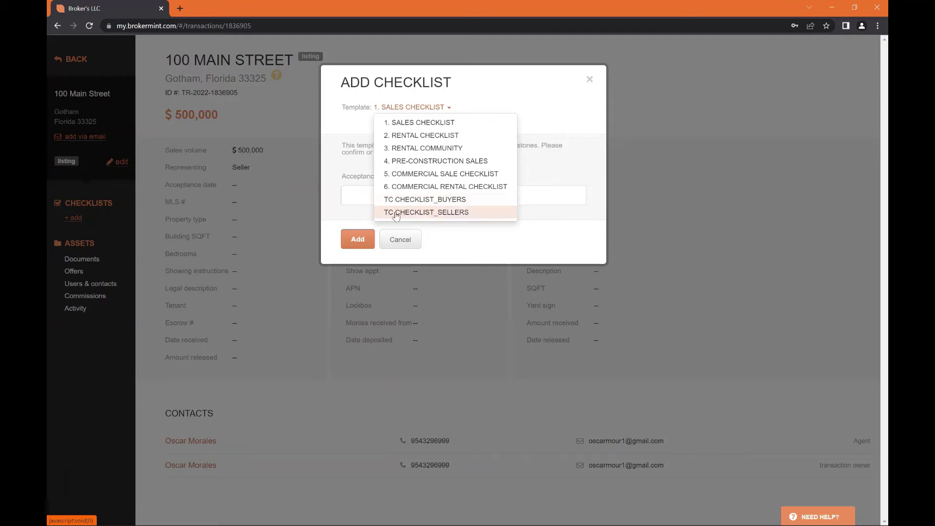
click(533, 234)
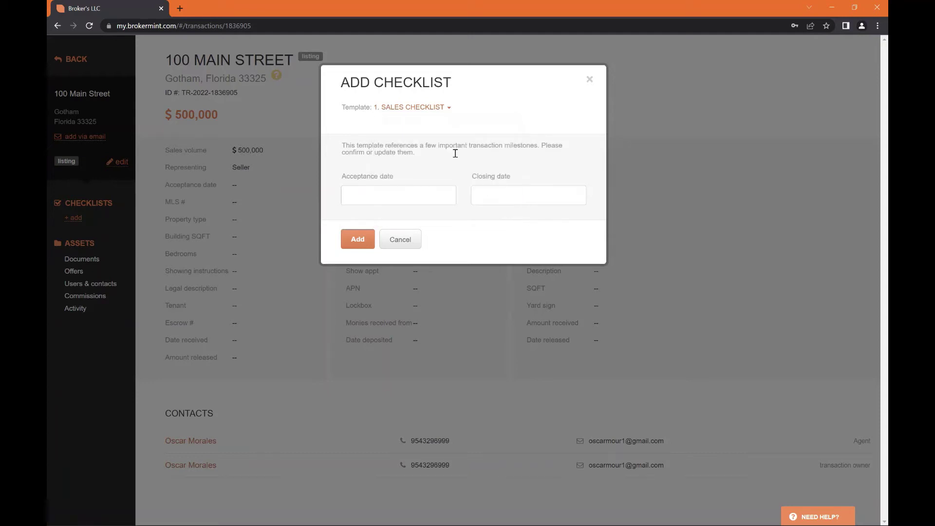
click(426, 108)
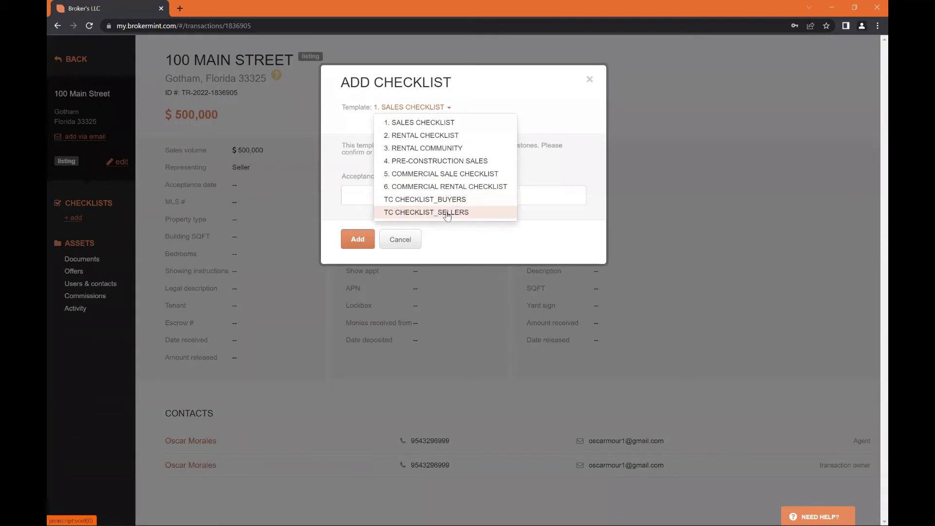
click(544, 216)
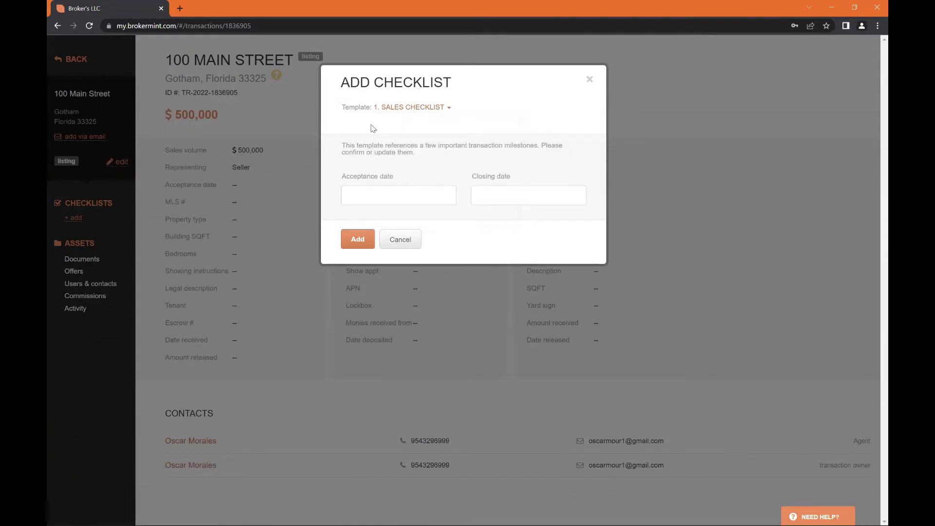
Leave the acceptance and closing dates blank and add the checklist
click(373, 188)
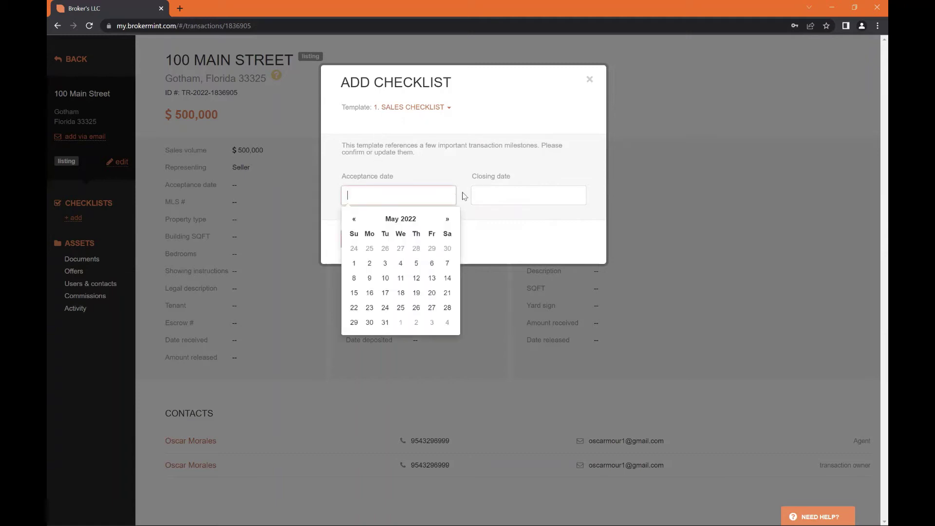
click(480, 193)
click(430, 192)
click(499, 195)
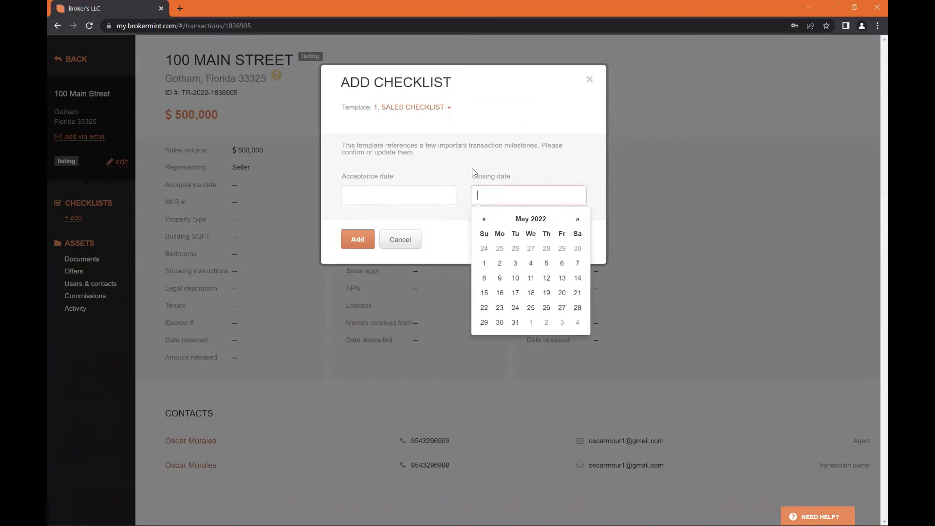
click(474, 173)
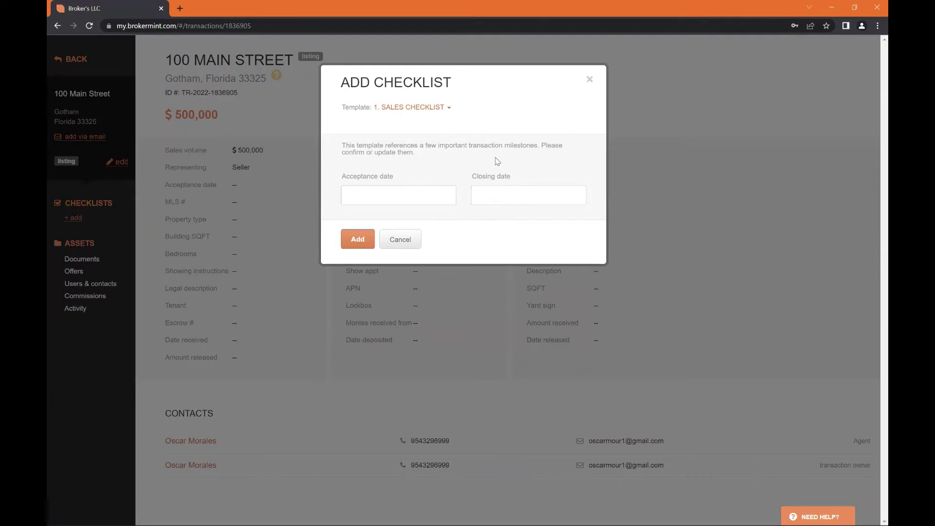
click(347, 244)
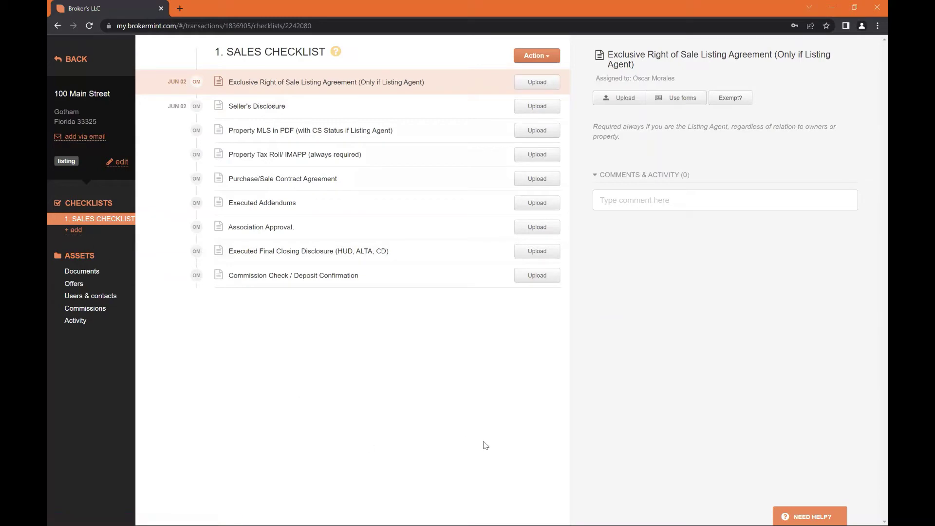
click(80, 228)
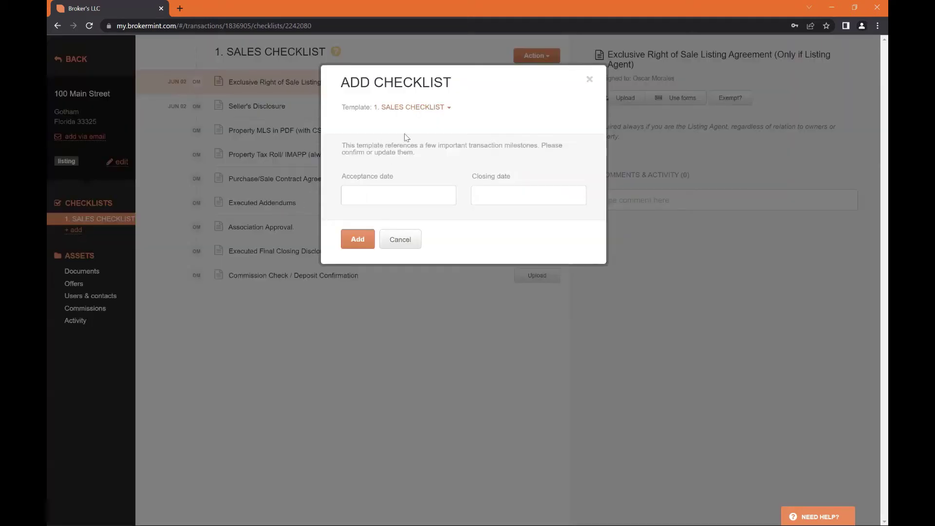
click(410, 108)
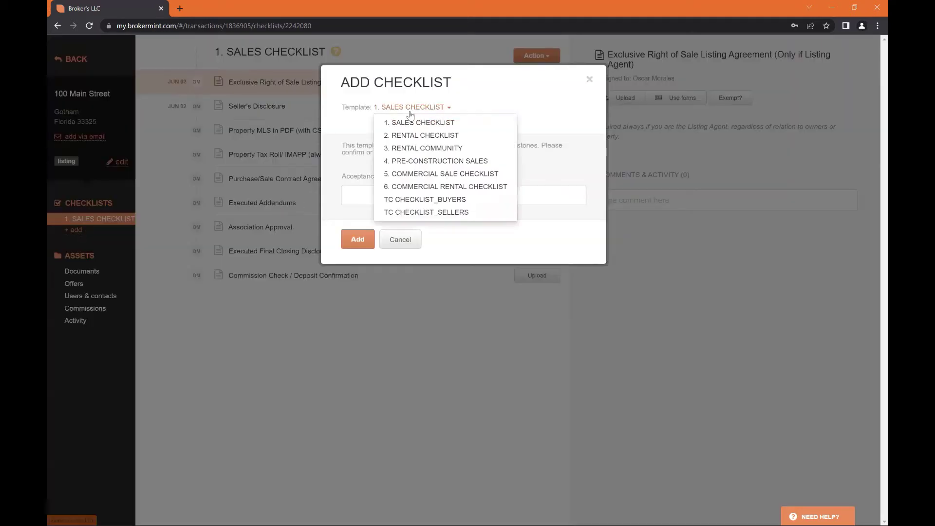
click(589, 80)
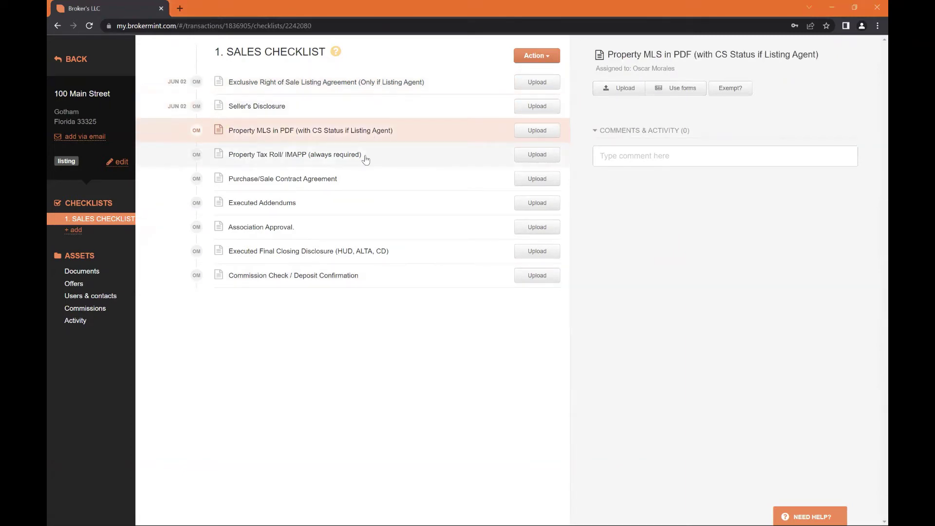
click(361, 202)
click(338, 227)
click(343, 251)
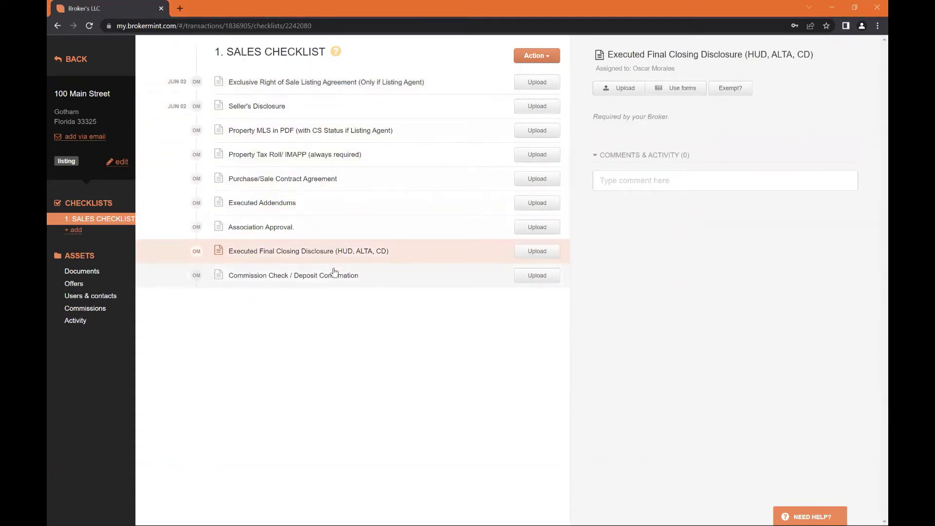
click(334, 275)
click(355, 85)
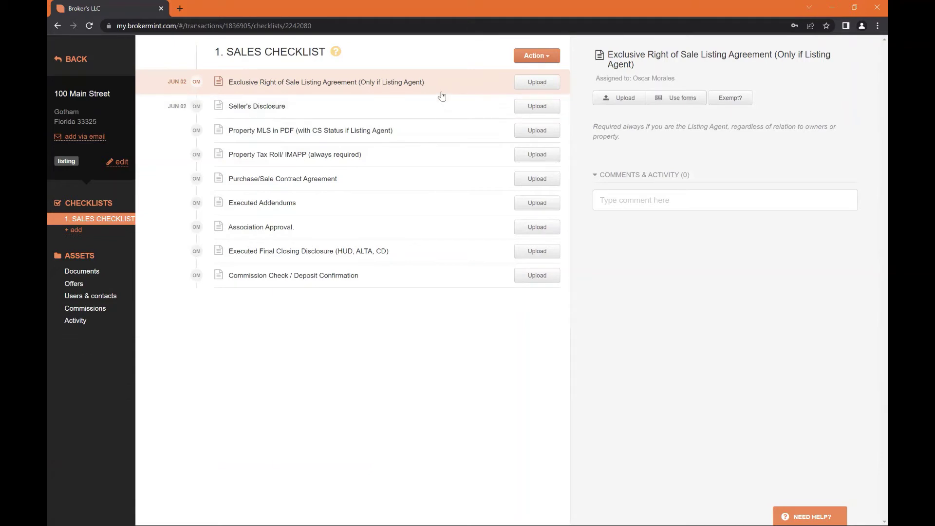
click(623, 99)
scroll(325, 247, down, 3)
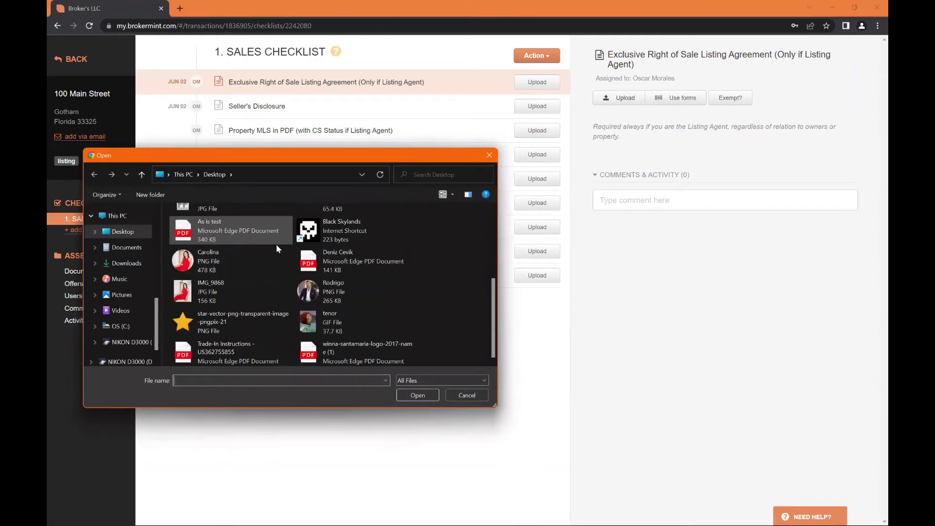
scroll(275, 247, up, 3)
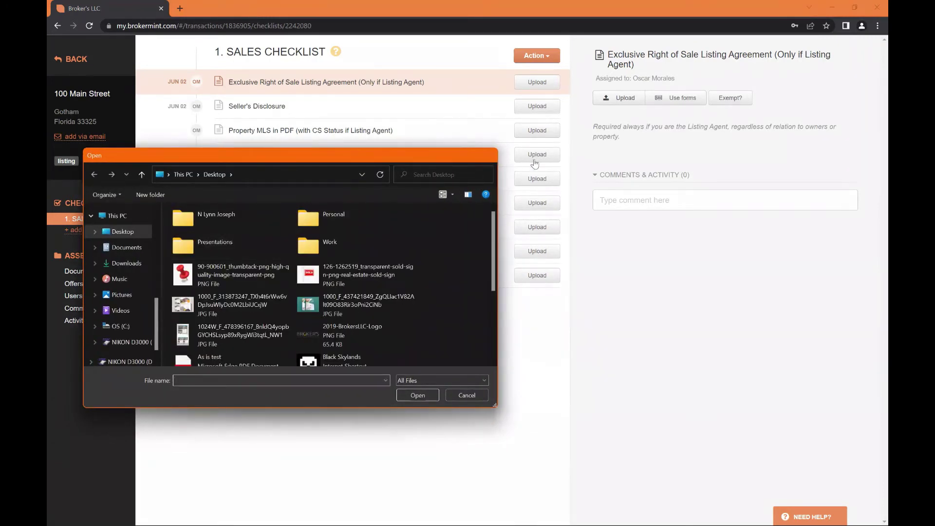
click(490, 156)
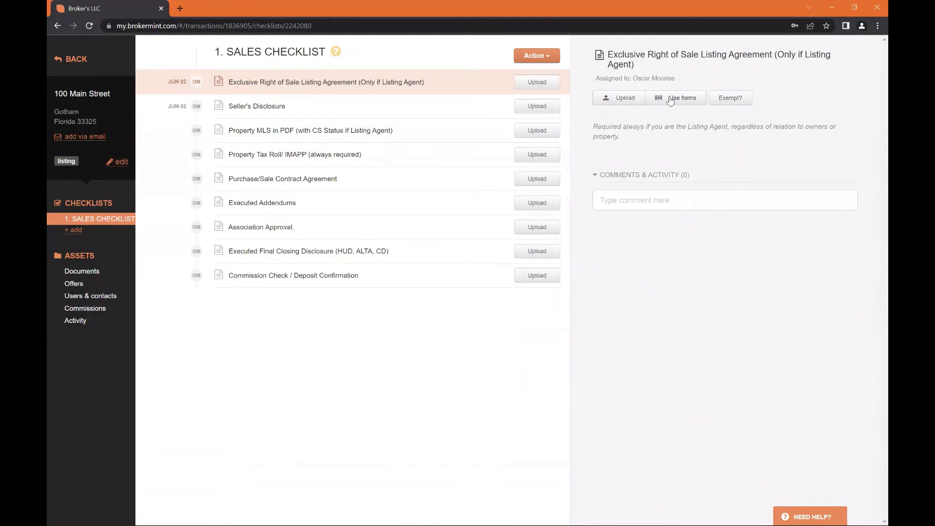
Start compiling the listing agreement from library forms and browse the FAR library folders
click(670, 99)
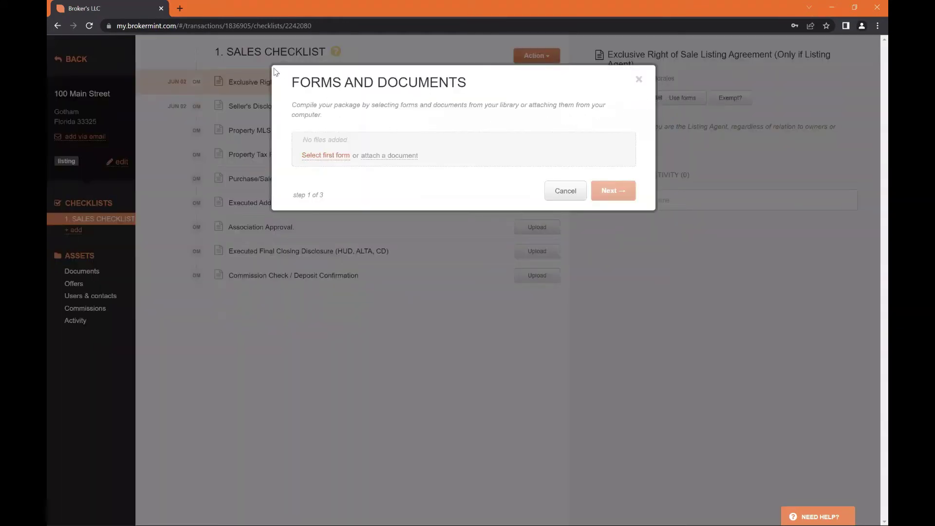
click(323, 156)
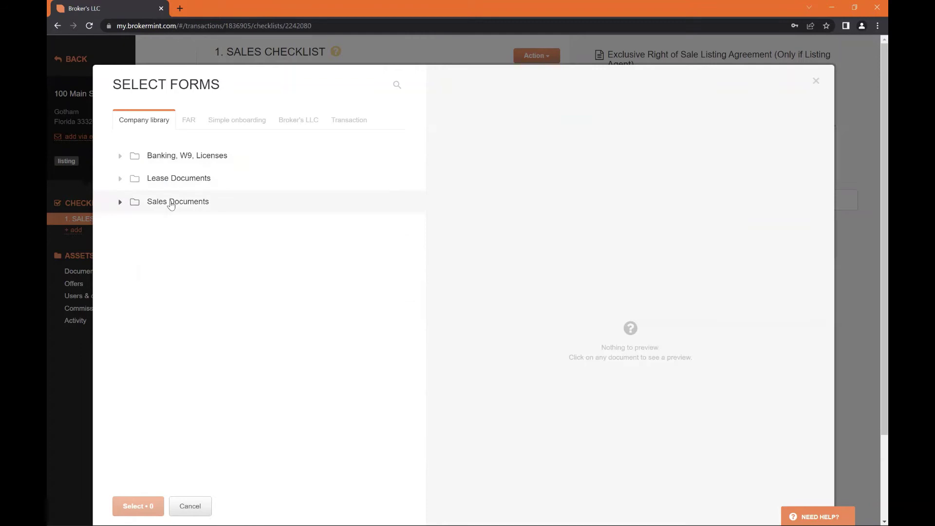
click(173, 201)
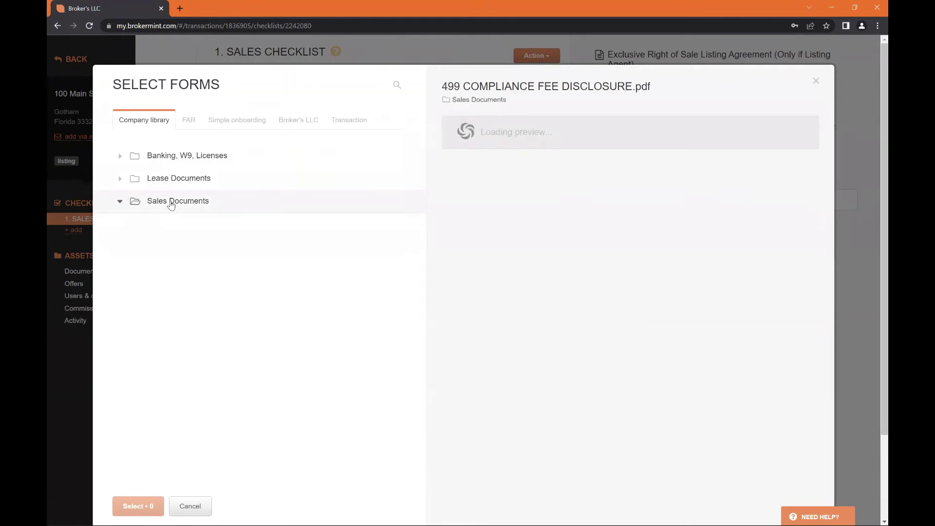
click(173, 202)
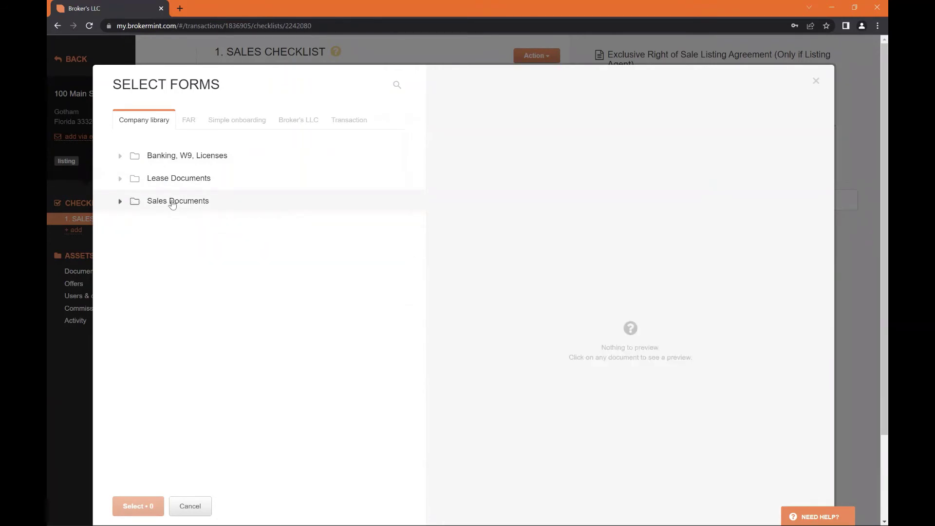
click(190, 124)
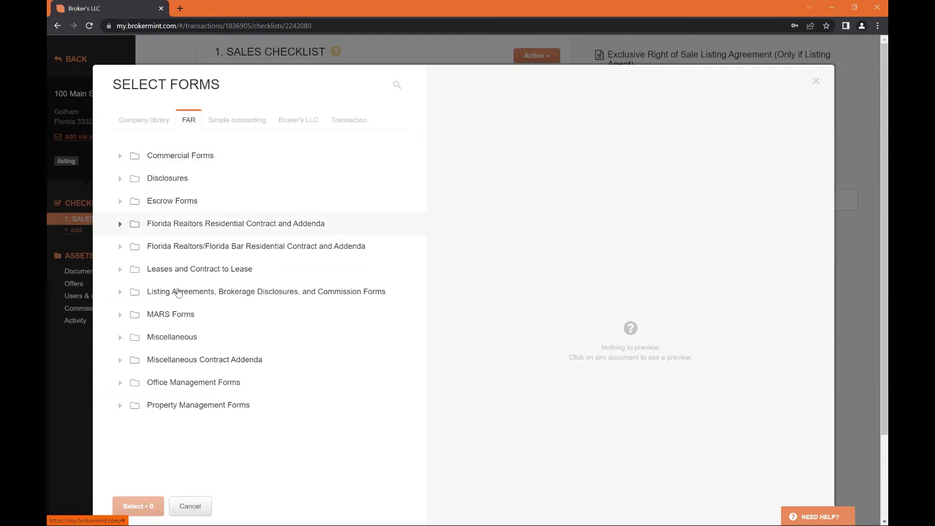
click(121, 271)
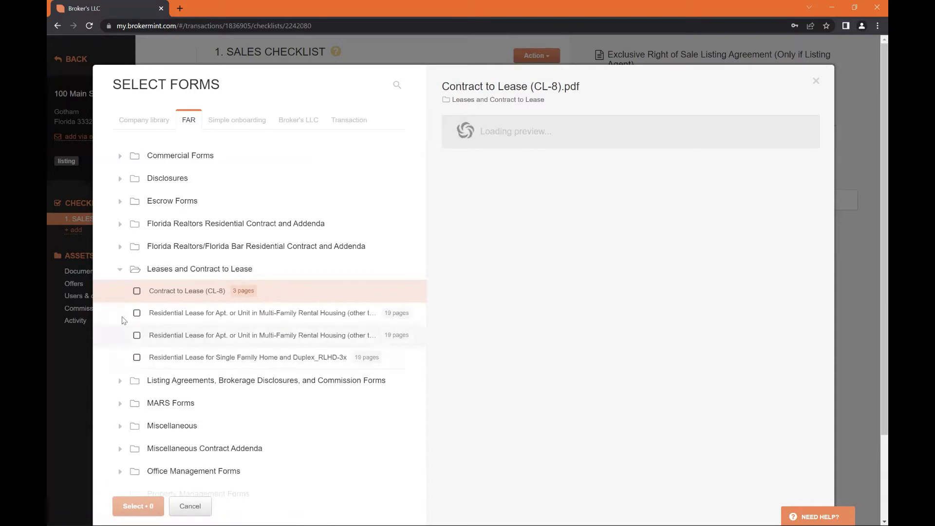
click(121, 271)
click(121, 294)
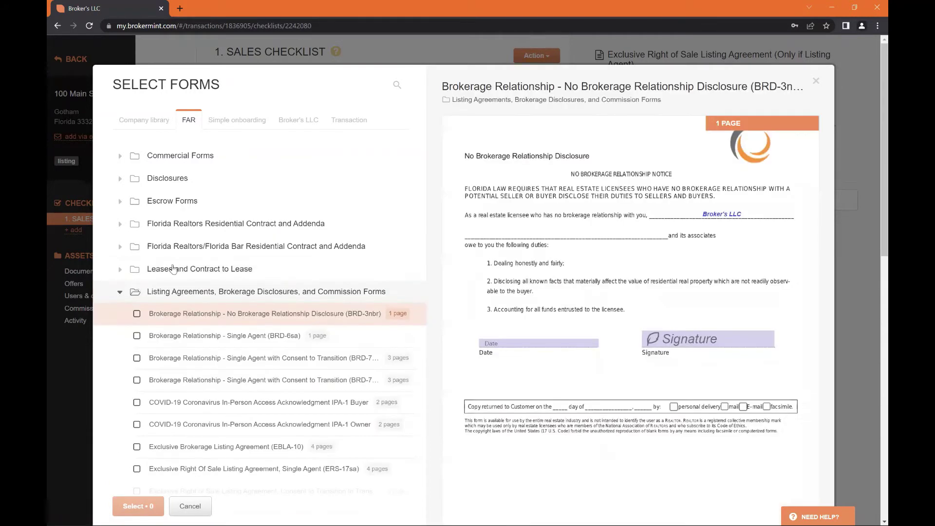
click(120, 292)
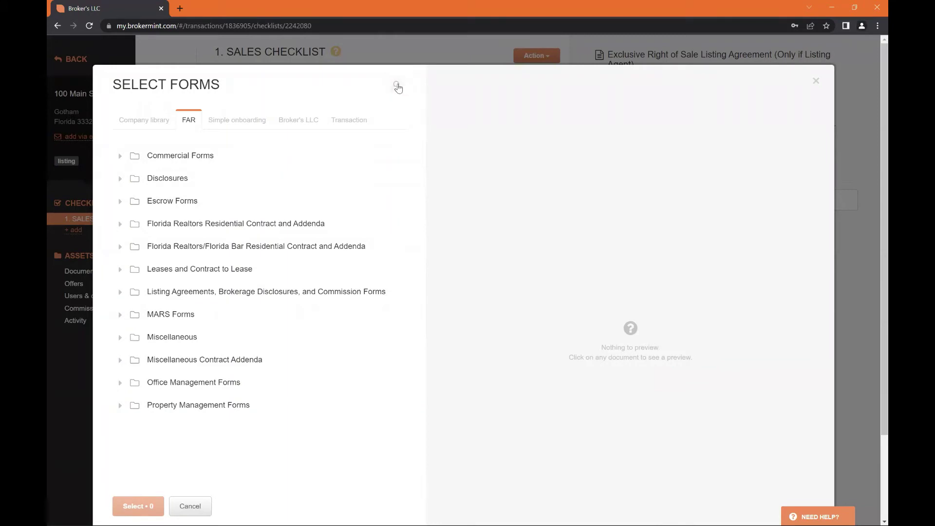
Search 'exclusive right of sale listing' and select the ERS-18tb Transaction Broker form
click(398, 87)
text(e)
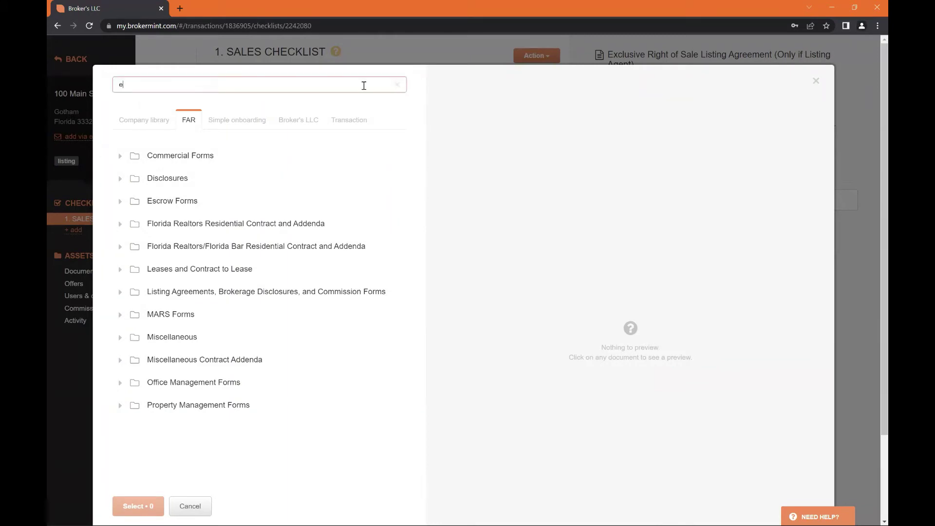
text(xlusive right of)
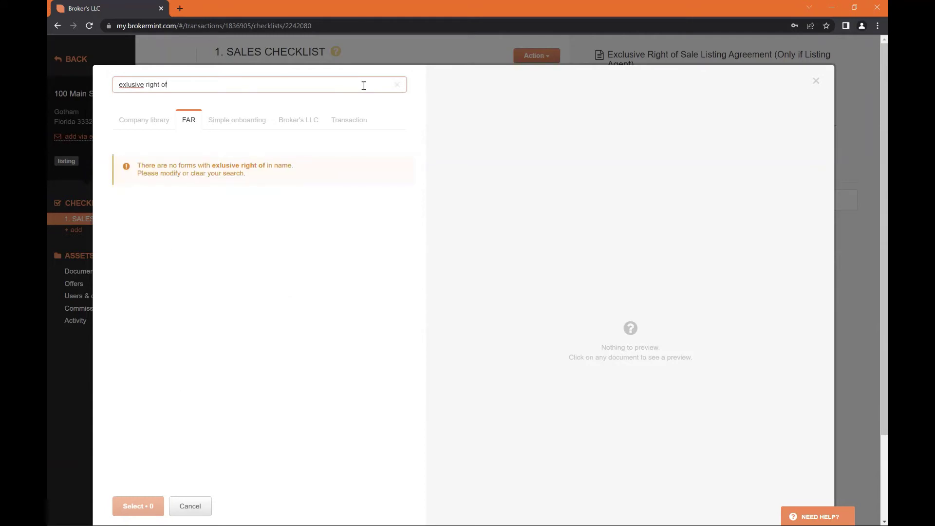
key(BackSpace)
key(BackSpace)
key(BackSpace)
key(BackSpace)
key(BackSpace)
key(BackSpace)
key(BackSpace)
key(BackSpace)
key(BackSpace)
key(BackSpace)
key(BackSpace)
key(BackSpace)
key(BackSpace)
key(BackSpace)
key(BackSpace)
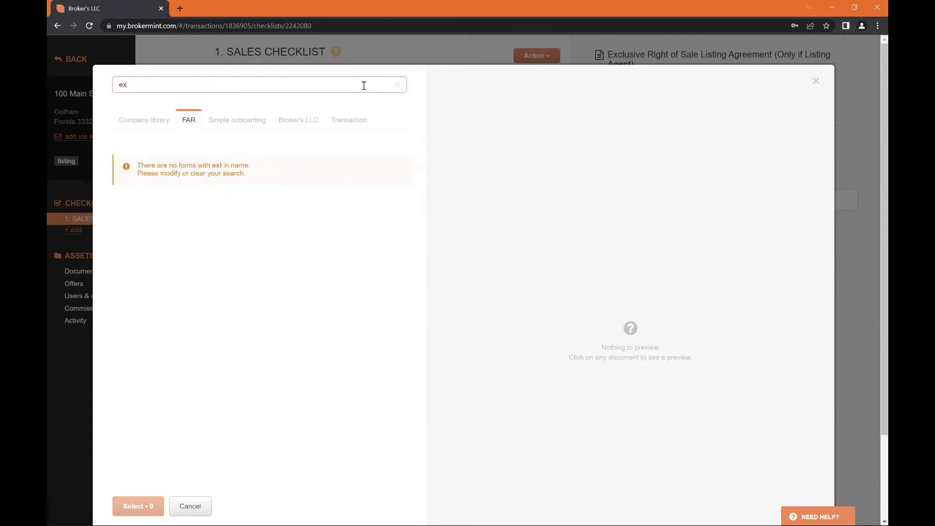
text(clusive )
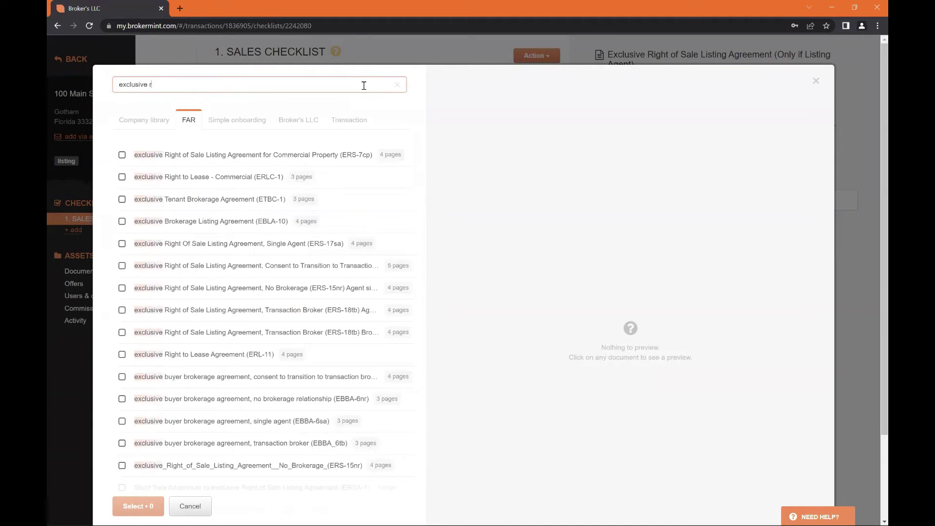
text(right of sale listing)
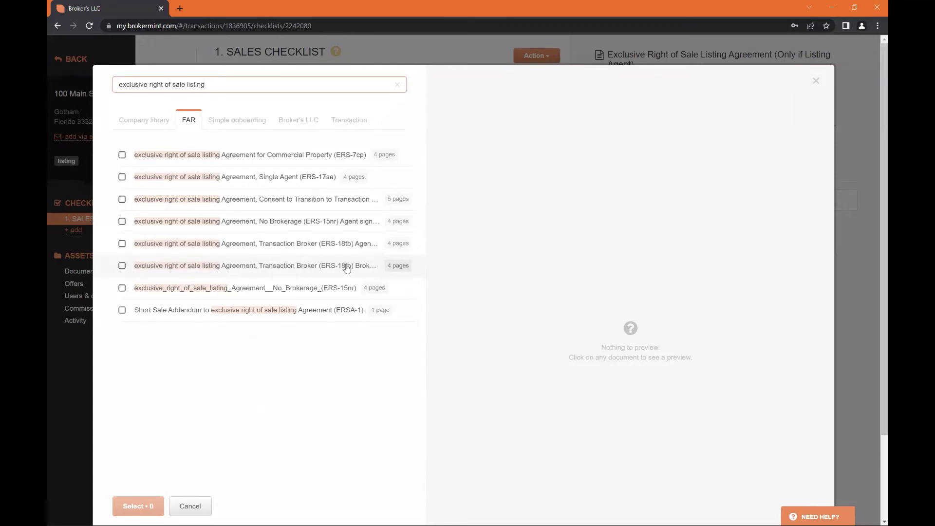
click(122, 266)
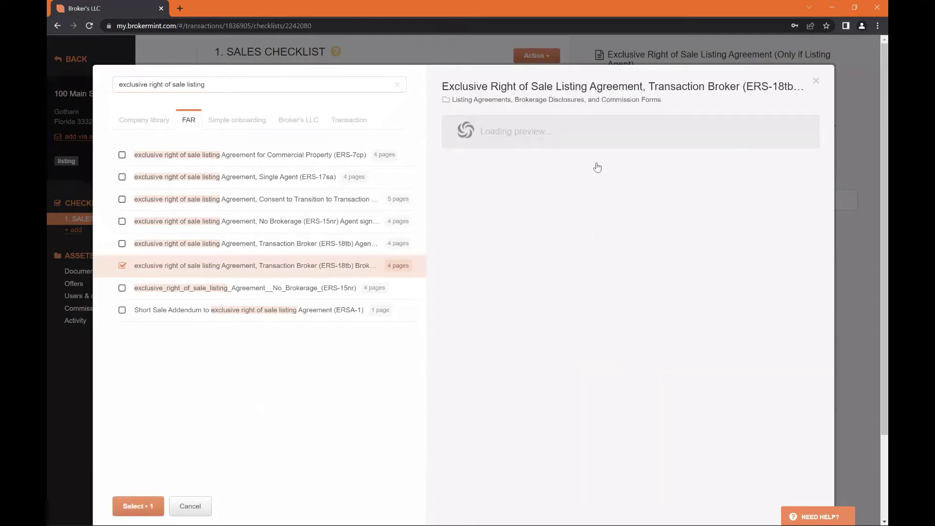
scroll(643, 276, down, 2)
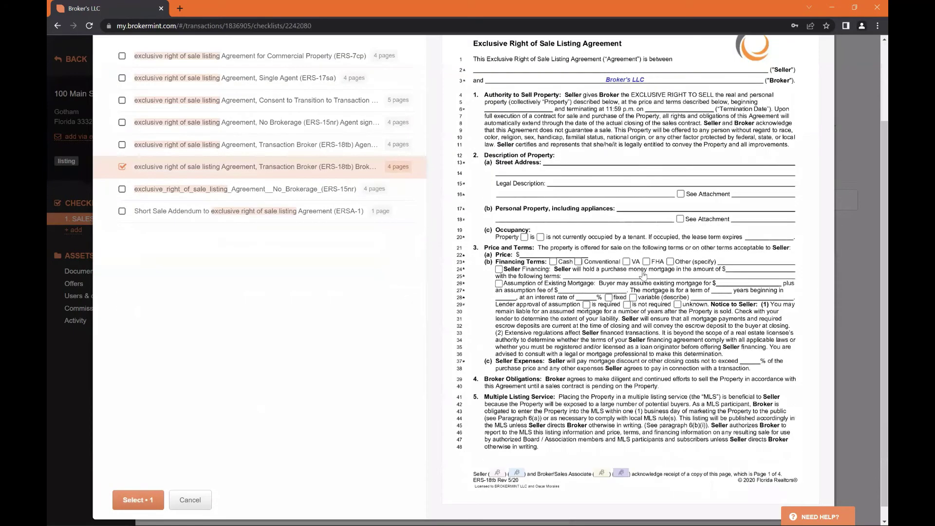
scroll(643, 276, up, 2)
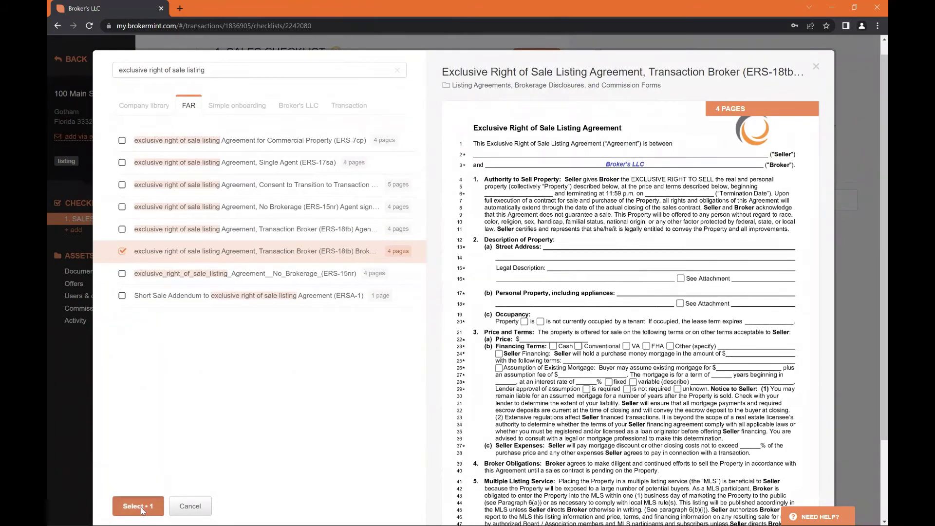
click(141, 507)
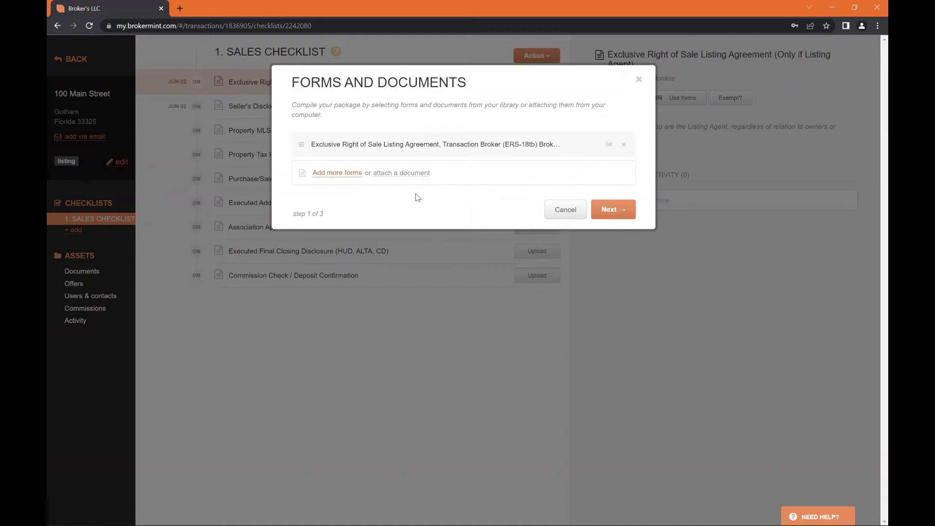
Assign the transaction owner as listing agent signer and delete the Listing Broker signer
click(614, 209)
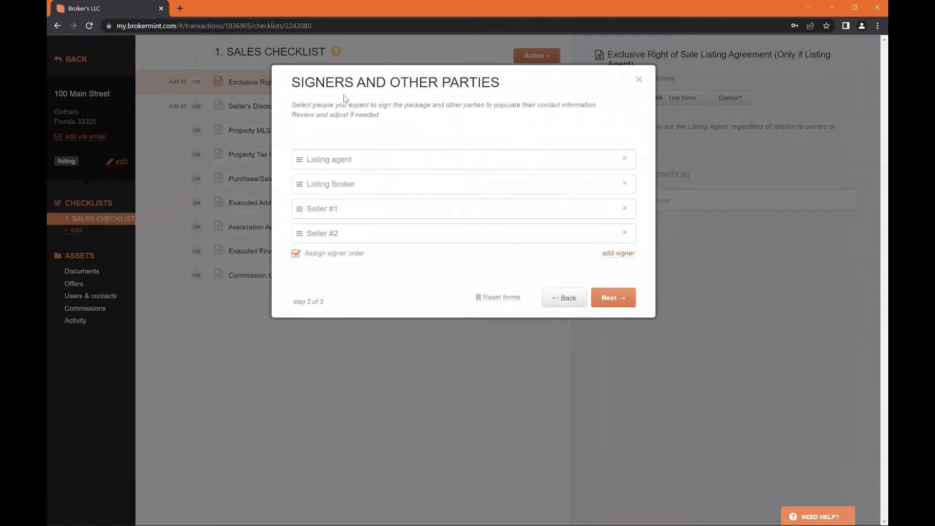
drag(290, 82, 500, 91)
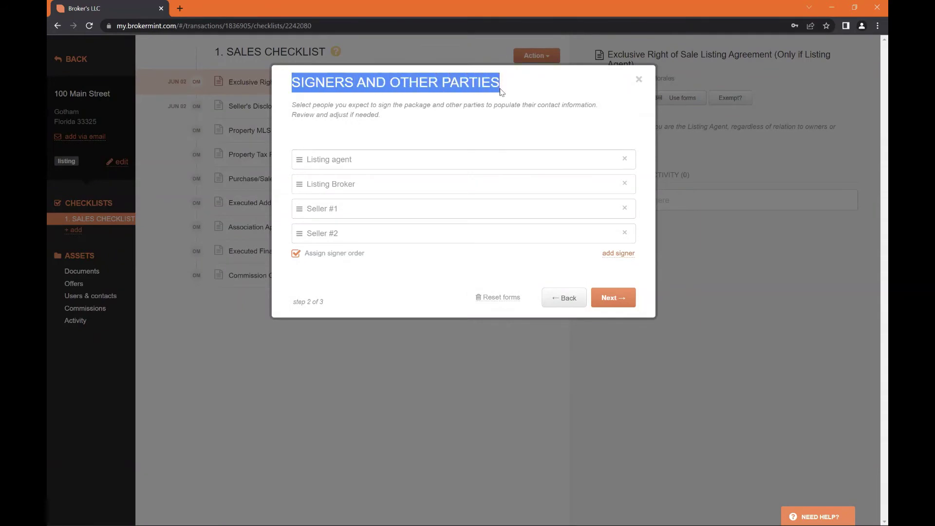
click(520, 93)
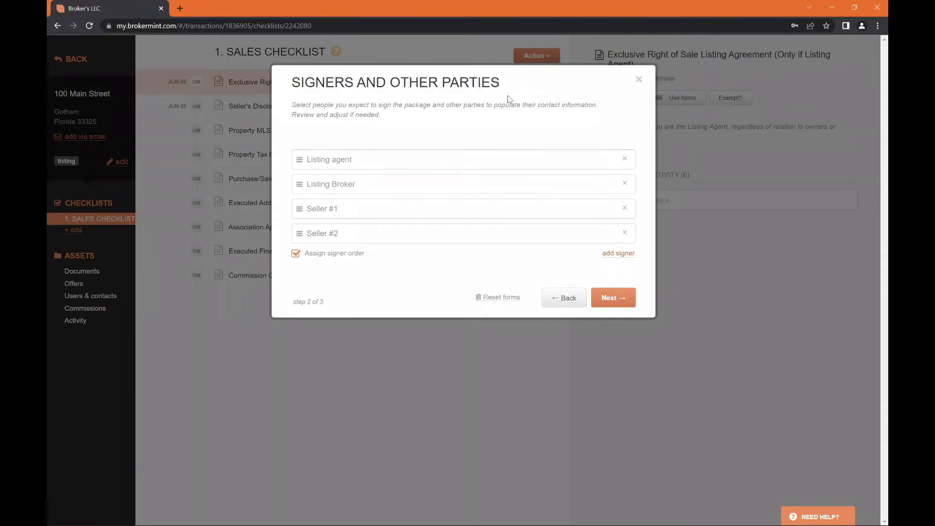
click(409, 156)
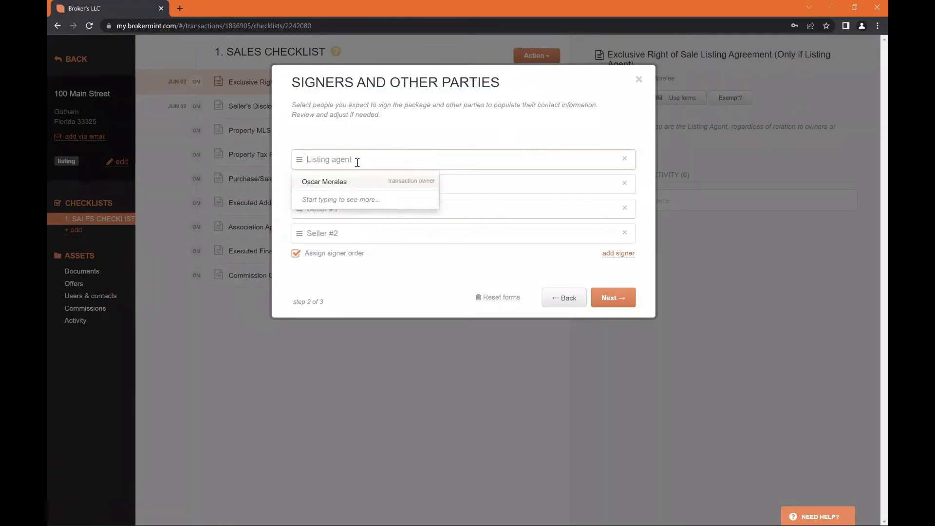
click(361, 133)
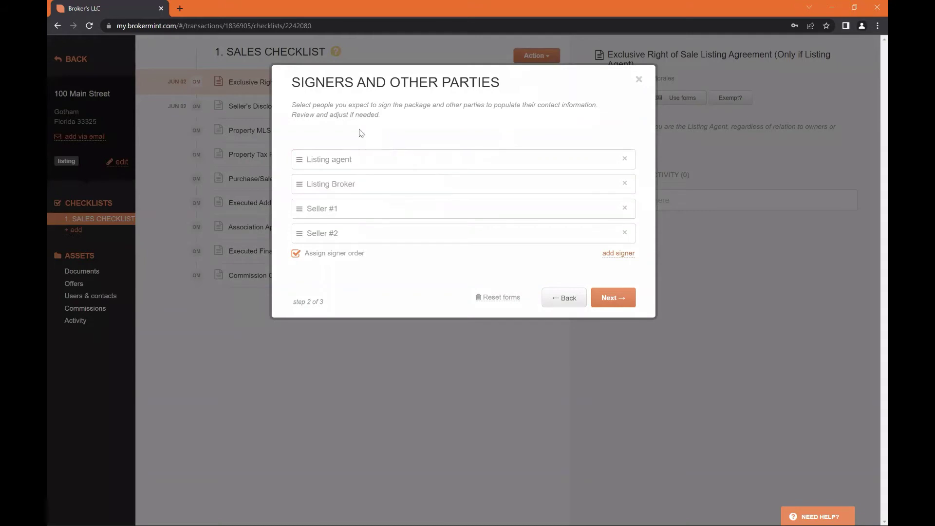
click(352, 159)
click(353, 179)
click(370, 182)
click(624, 183)
click(391, 195)
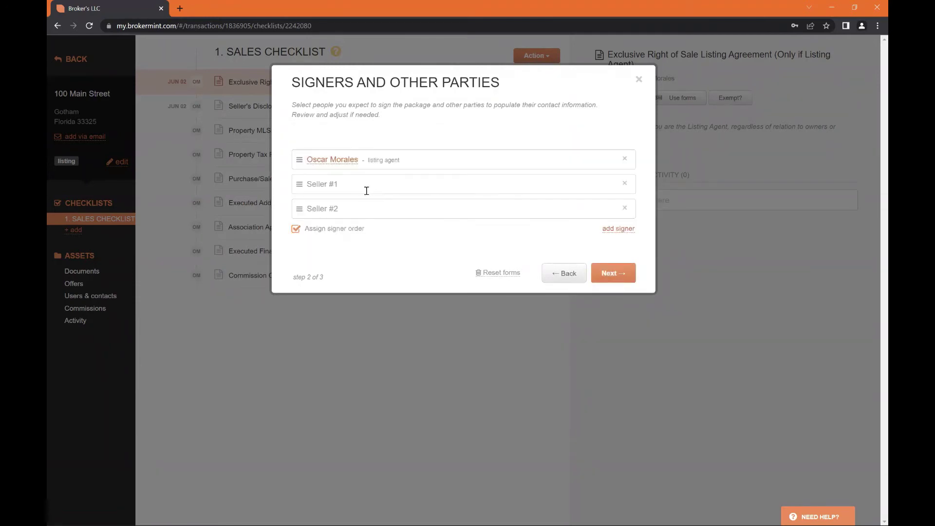
Set the payer contact as Seller #1 and remove the Seller #2 signer
click(589, 186)
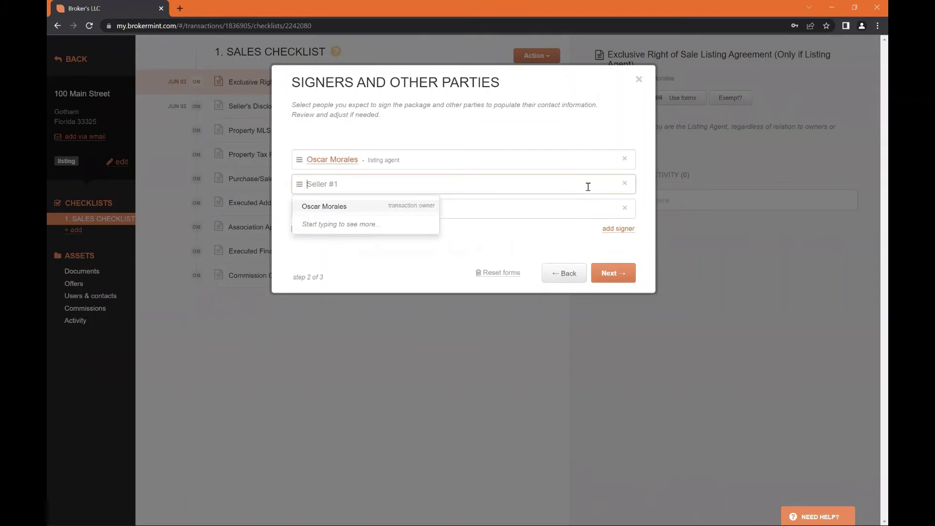
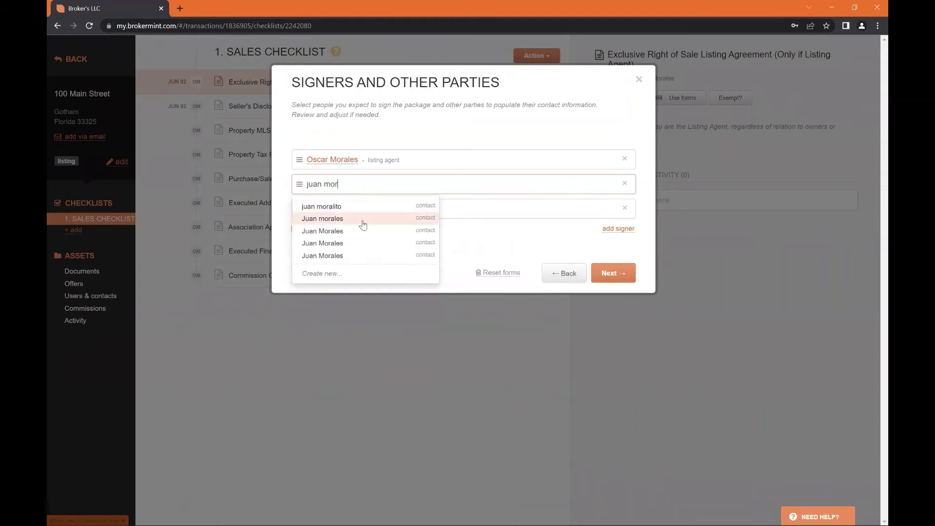
click(363, 219)
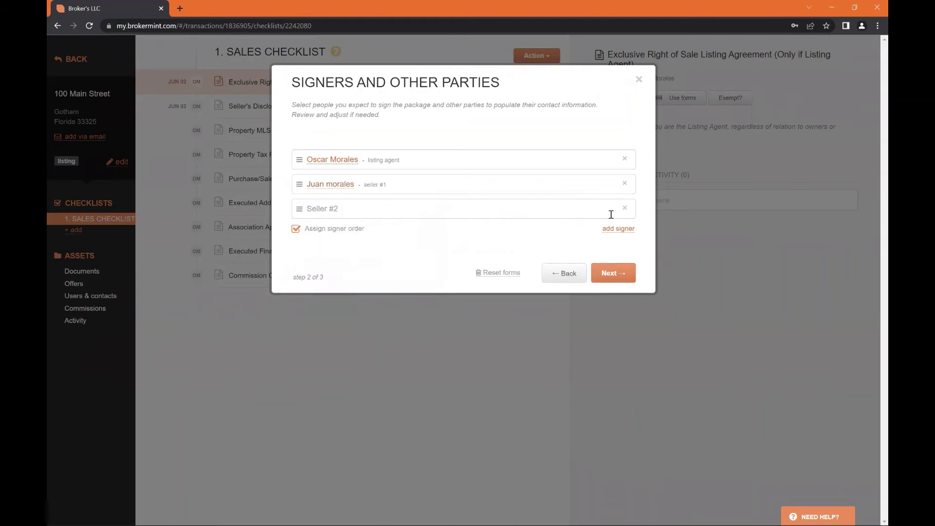
click(624, 208)
click(396, 202)
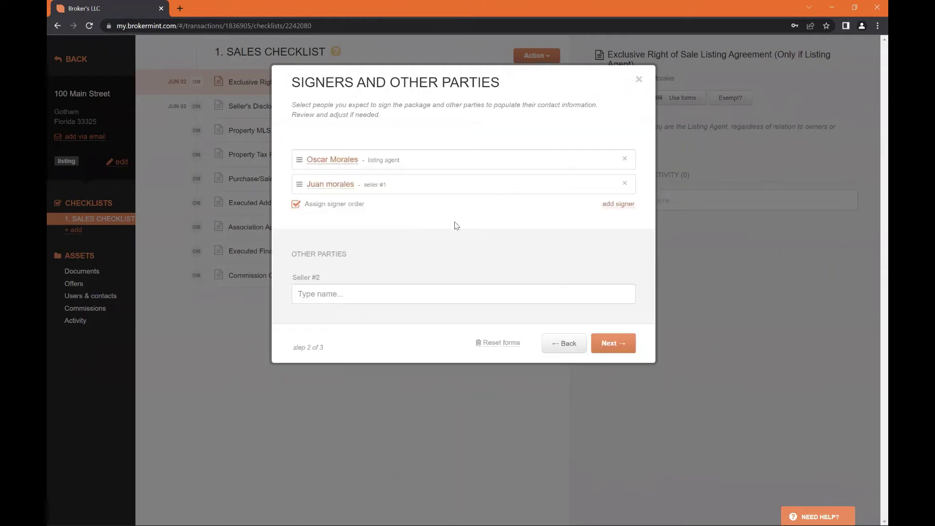
Add a third signer slot for another person
click(613, 209)
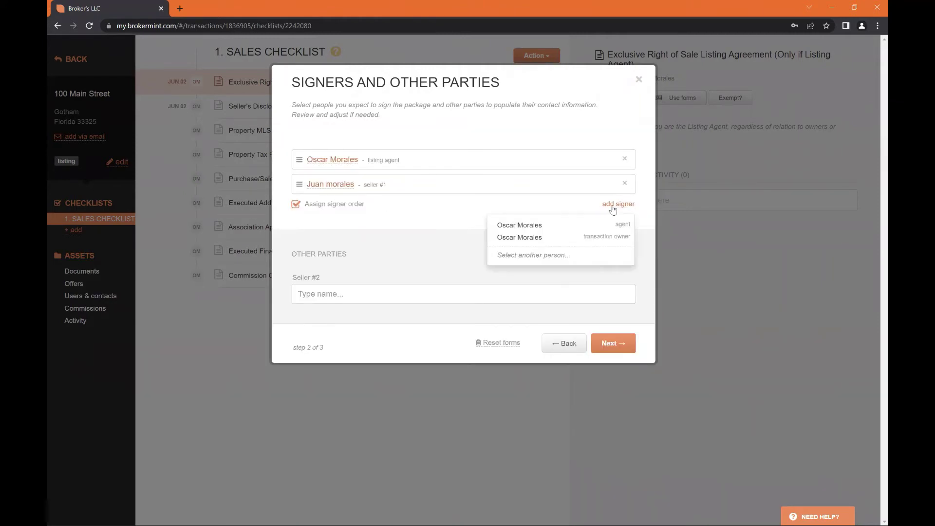
click(599, 213)
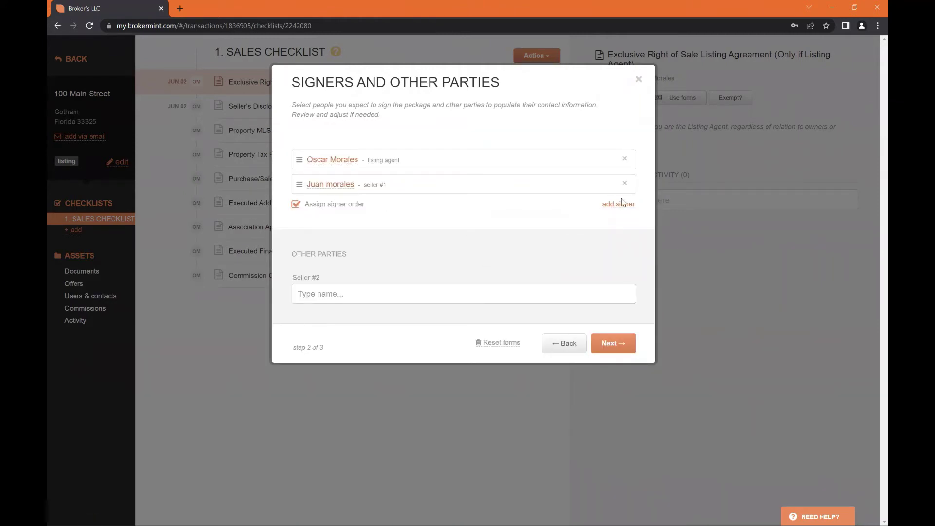
click(622, 206)
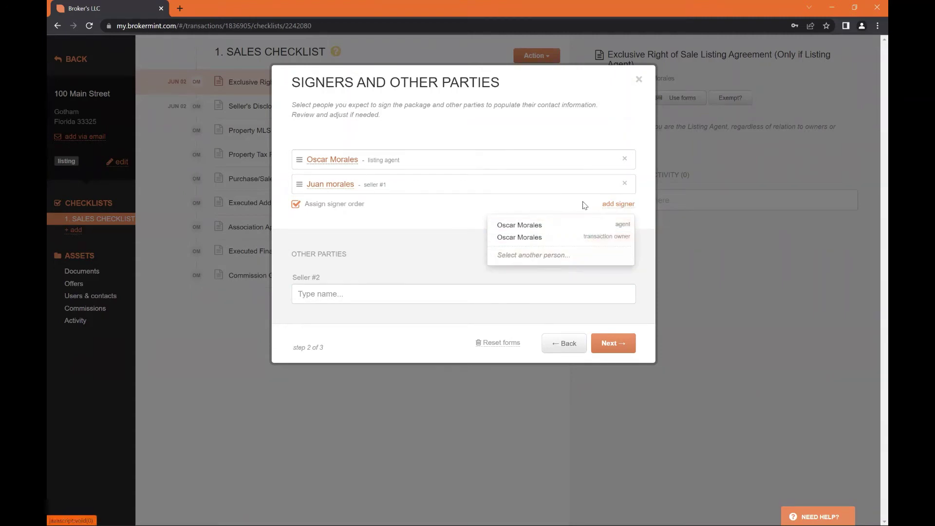
click(607, 204)
click(607, 205)
click(531, 255)
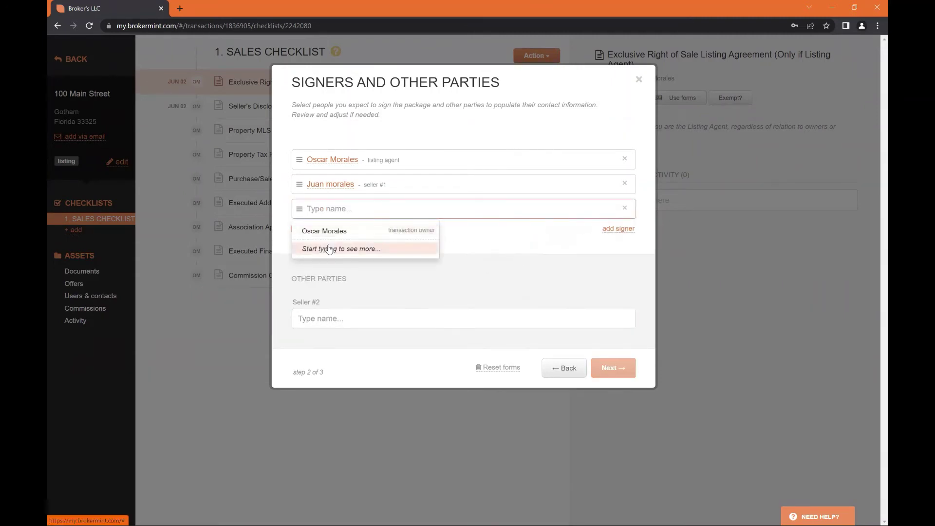
Type the new third signer's full name into their name field
click(477, 244)
click(378, 214)
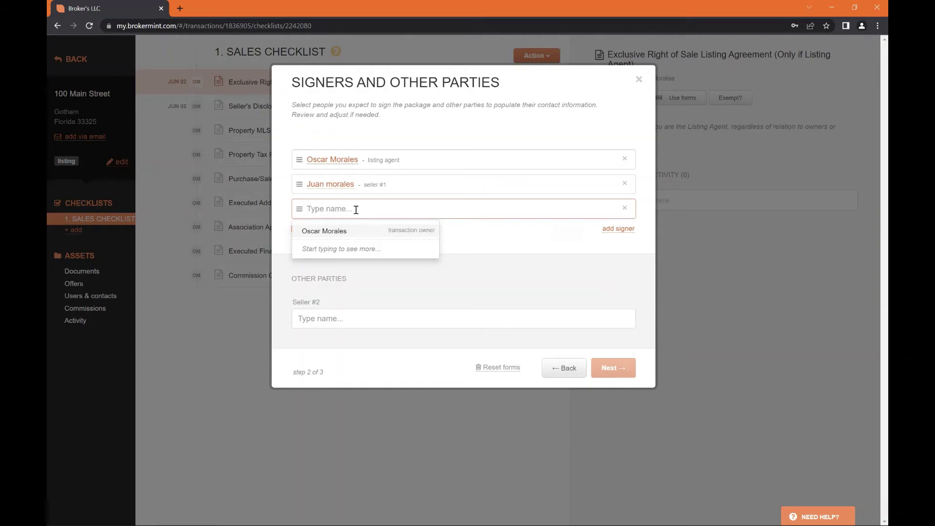
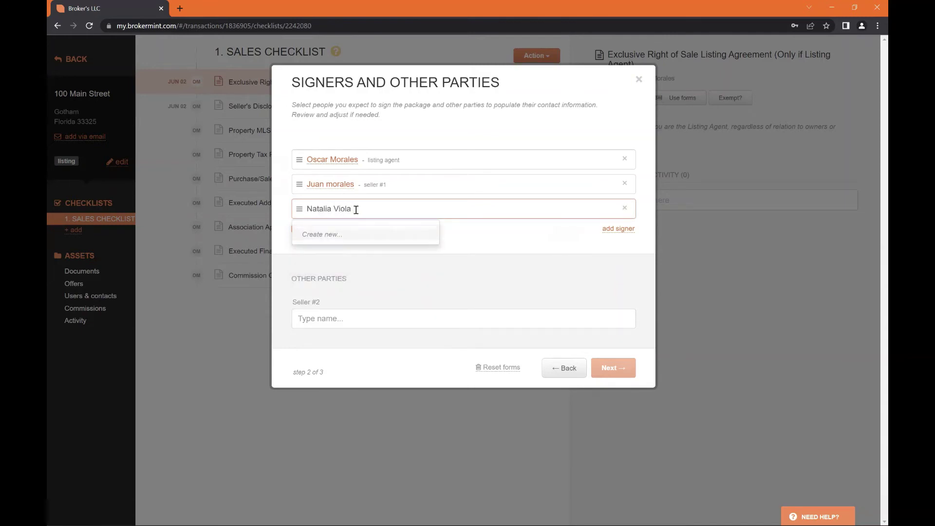
Create a new Buyer contact with an e-mail address, add them as a third signer, and continue
click(329, 234)
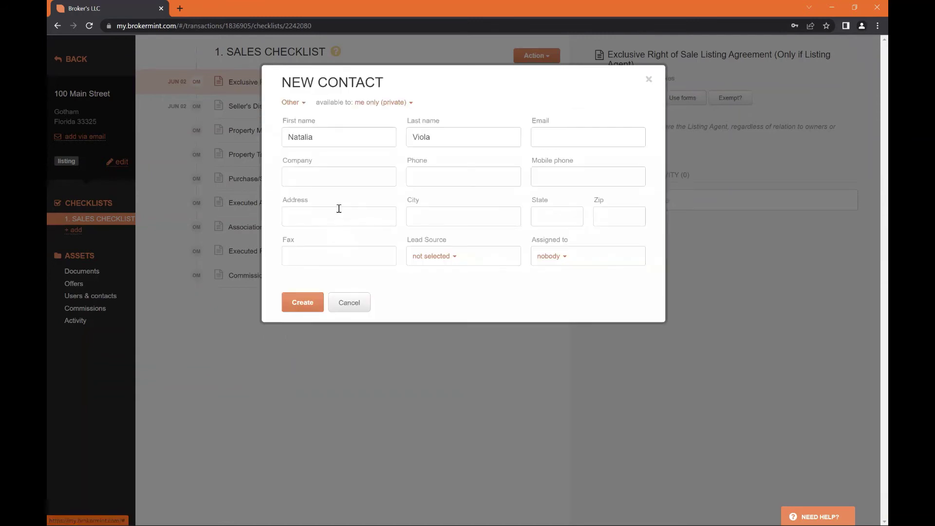
click(294, 103)
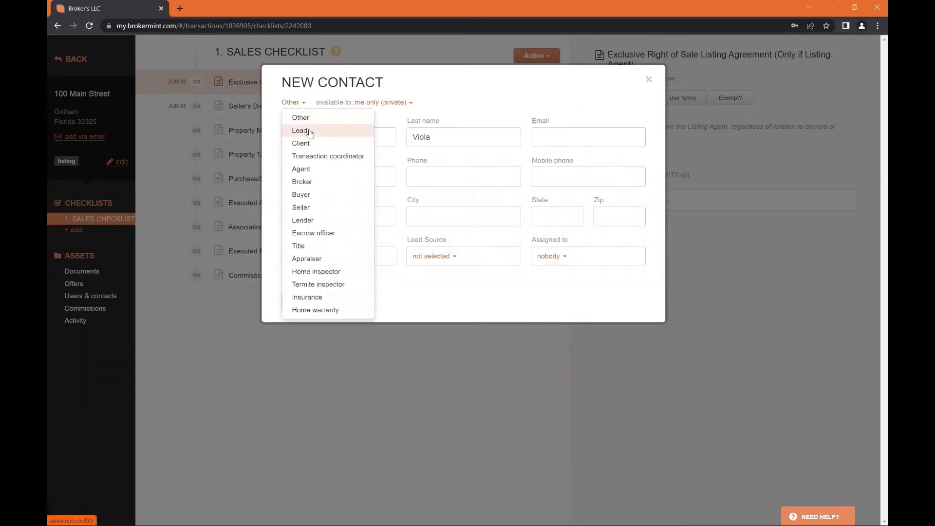
click(321, 195)
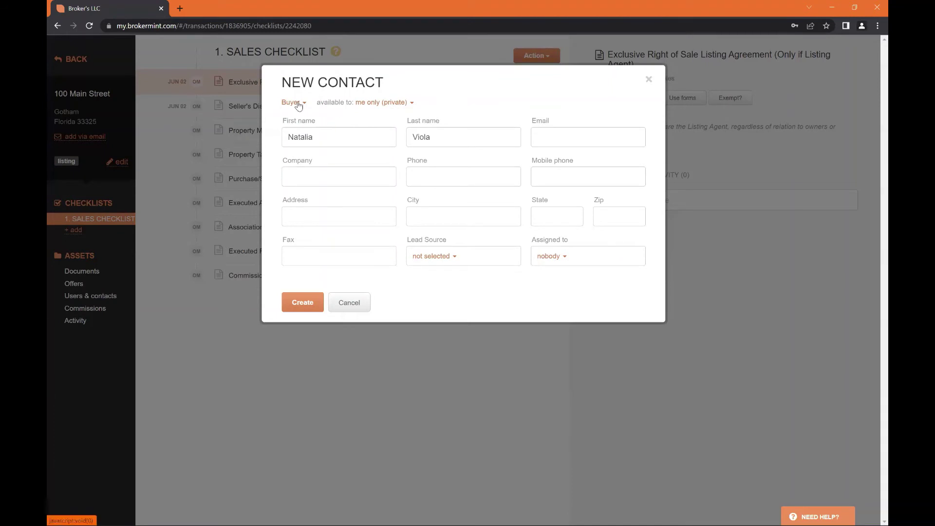
click(574, 130)
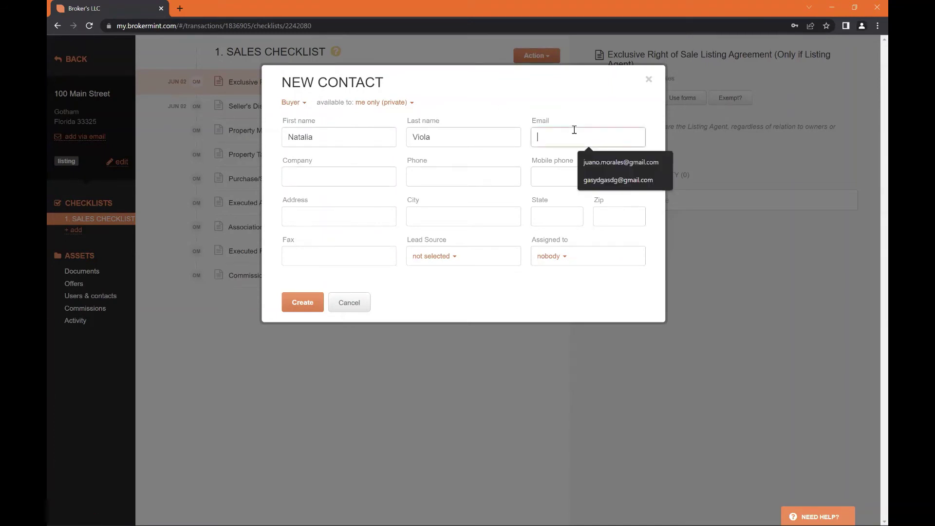
click(604, 180)
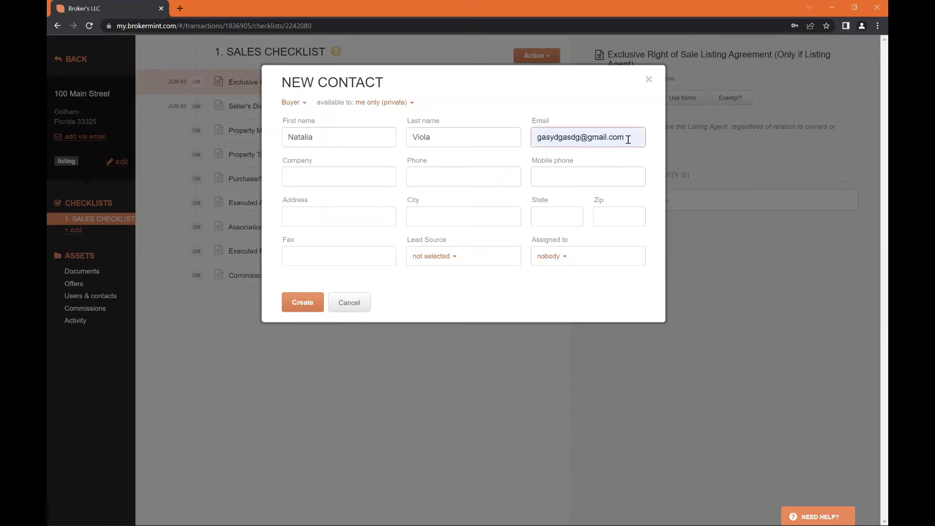
drag(628, 140, 537, 137)
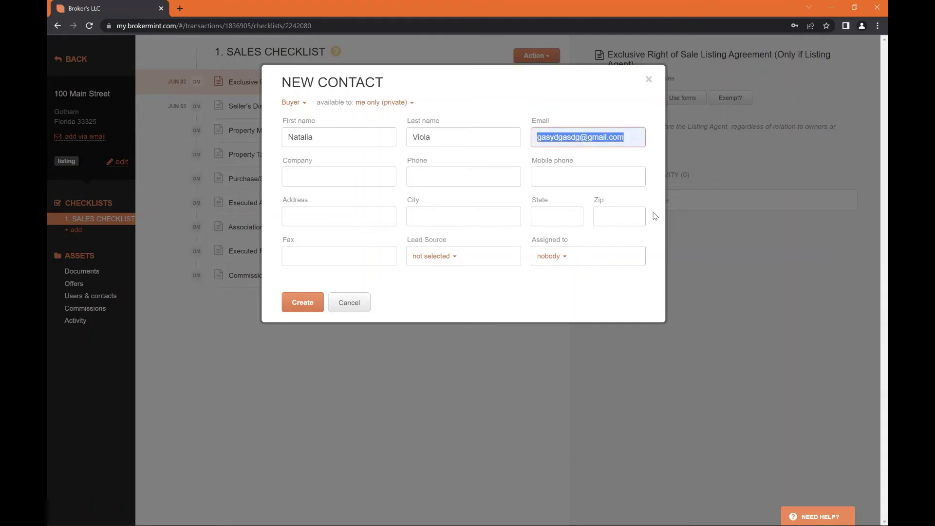
click(608, 102)
click(303, 303)
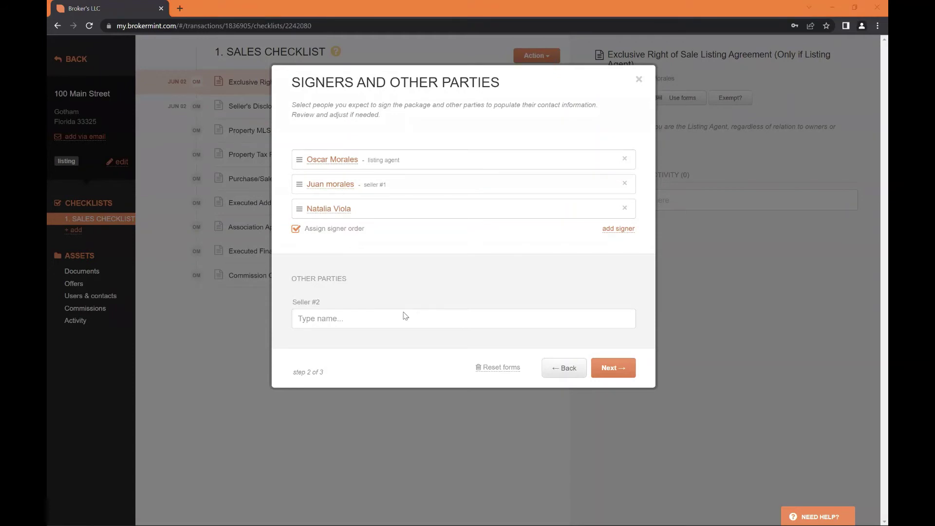
click(614, 382)
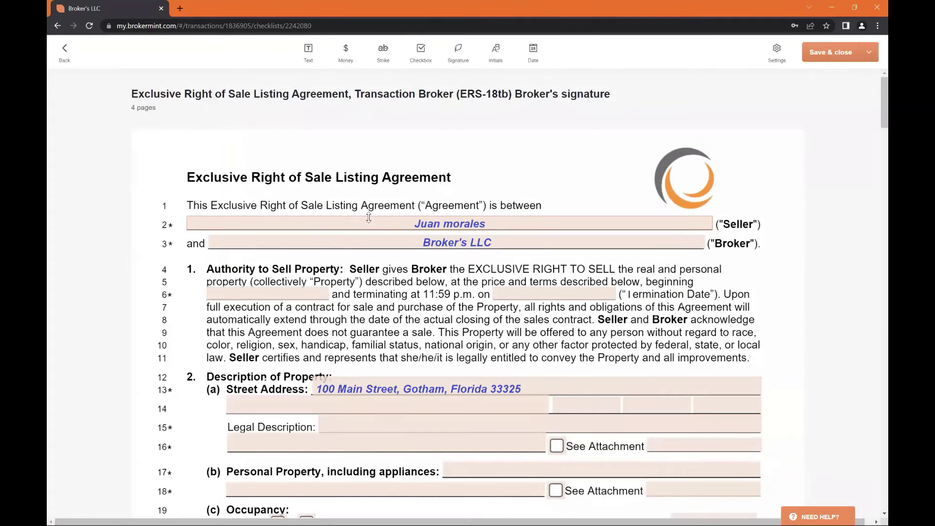
Check the prefilled Street Address and Broker's LLC fields in the agreement editor
scroll(385, 229, down, 3)
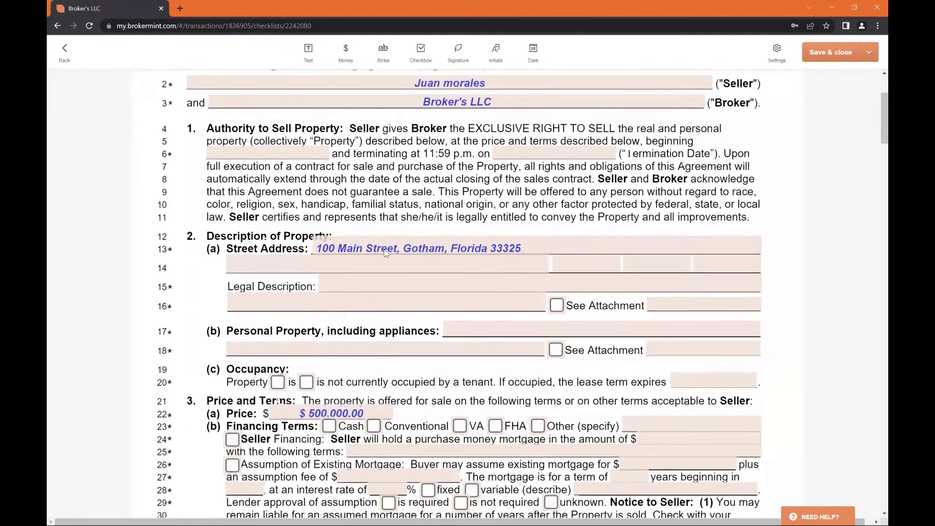
scroll(409, 267, up, 2)
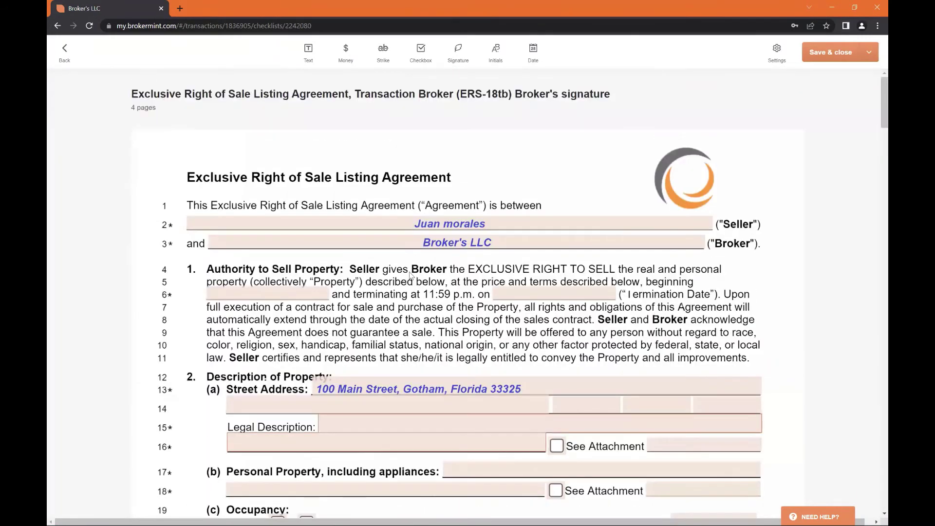
scroll(389, 253, down, 2)
click(386, 240)
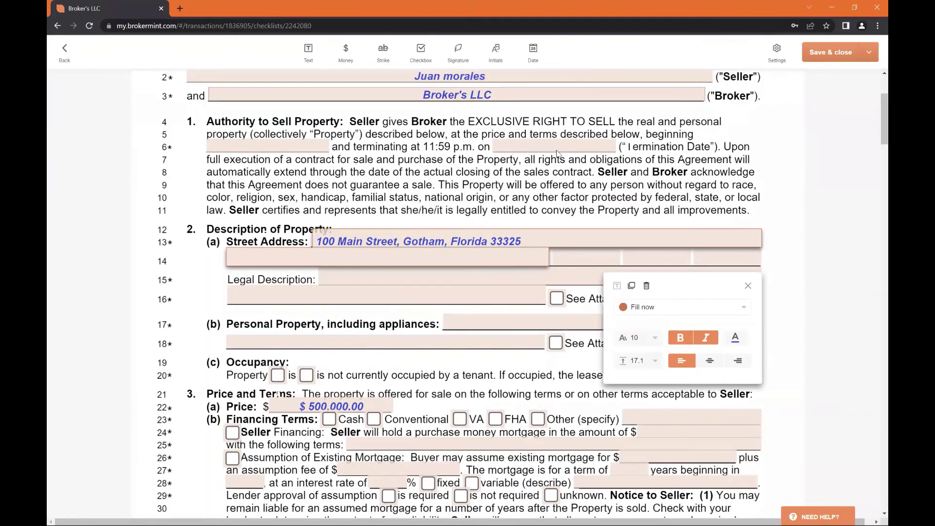
scroll(423, 209, up, 2)
click(433, 195)
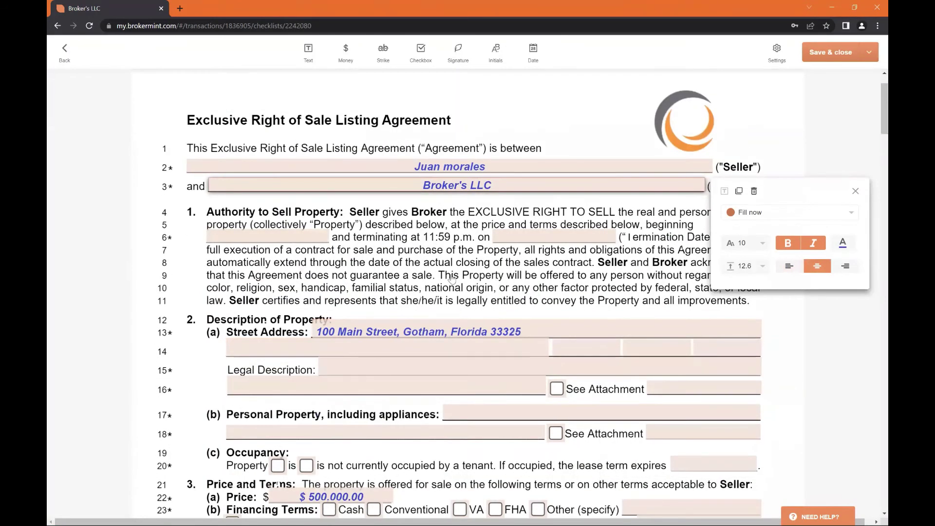
scroll(425, 292, down, 5)
Enter 'gdrfgdg' in the line-25 financing terms and 'sdffsdf' in the Other (specify) financing field
click(422, 292)
text(gdrfgdg)
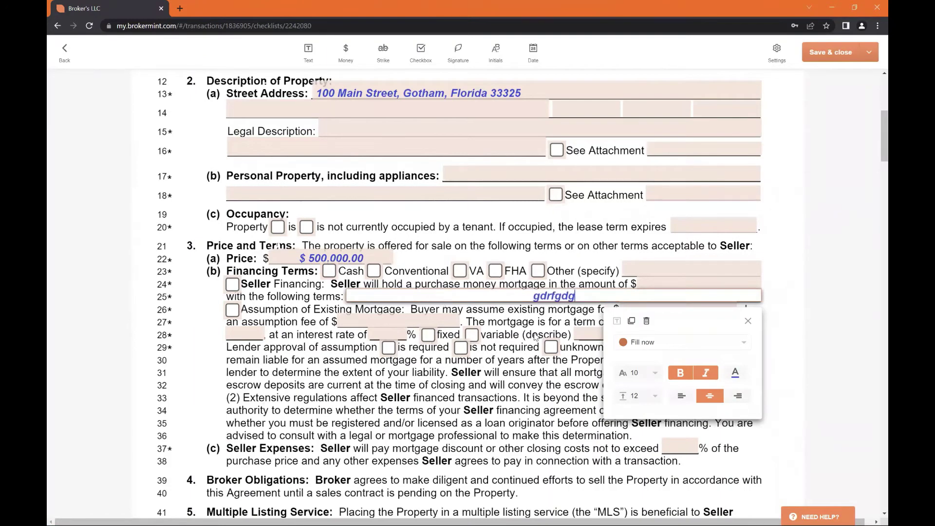
scroll(654, 244, down, 1)
scroll(658, 190, down, 3)
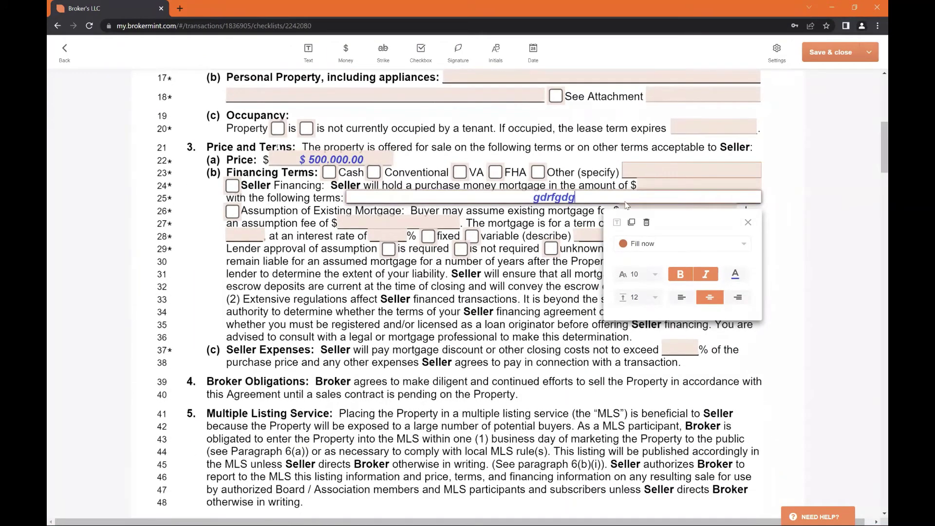
click(682, 176)
text(sdffsdf)
scroll(476, 329, down, 2)
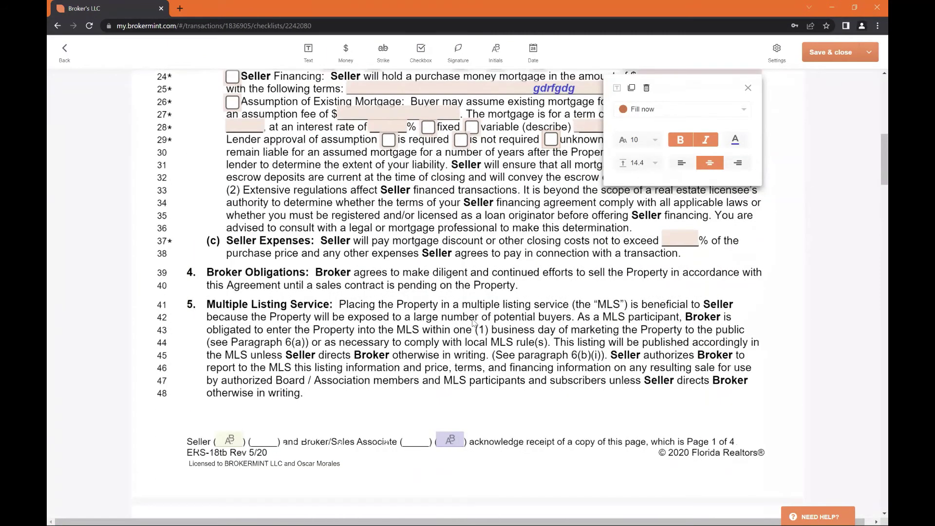
scroll(473, 322, down, 6)
scroll(478, 322, up, 15)
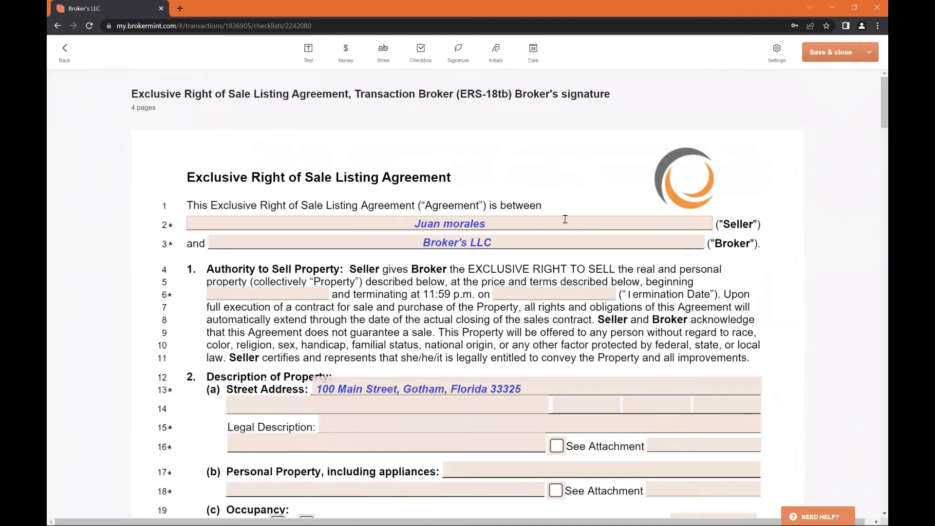
click(530, 221)
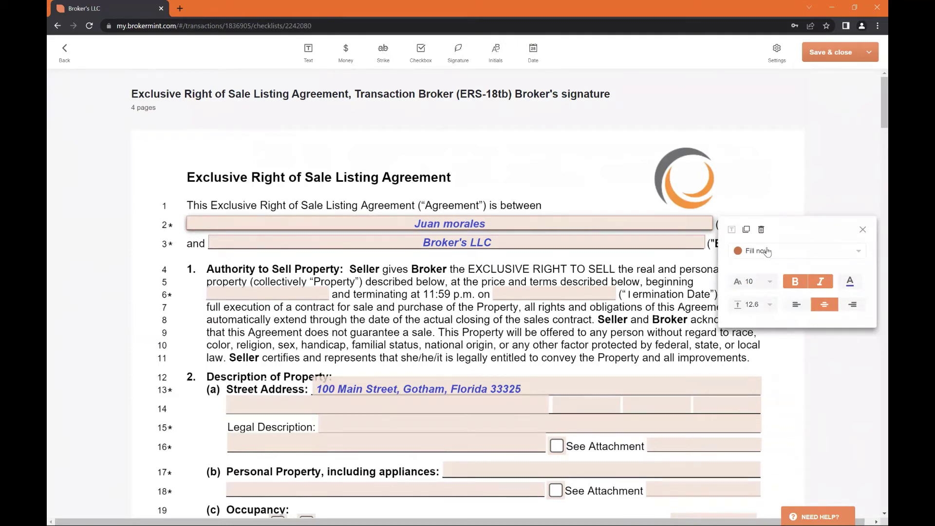
click(767, 250)
click(762, 284)
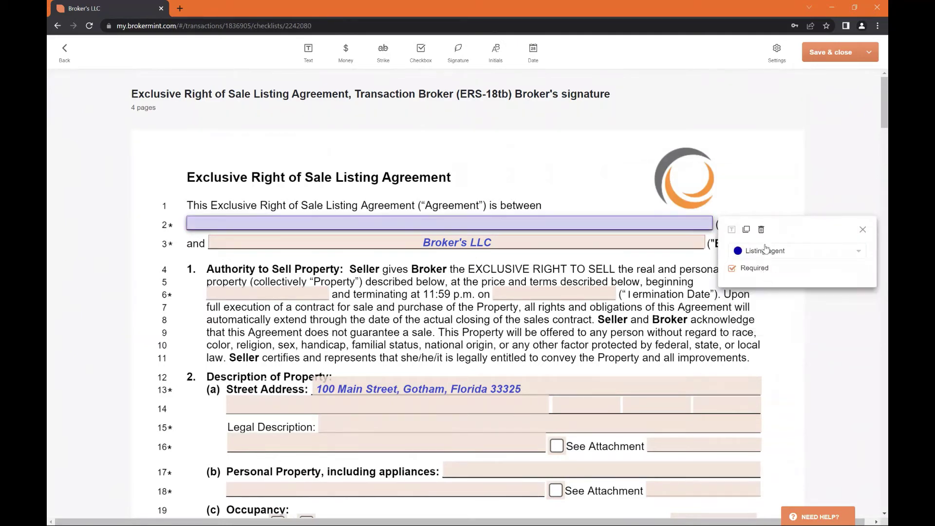
click(766, 250)
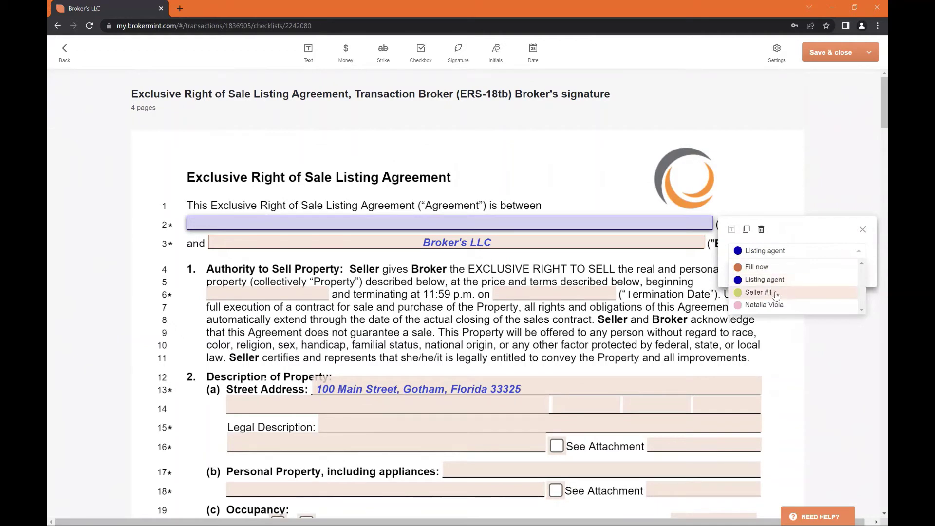
click(775, 294)
click(772, 251)
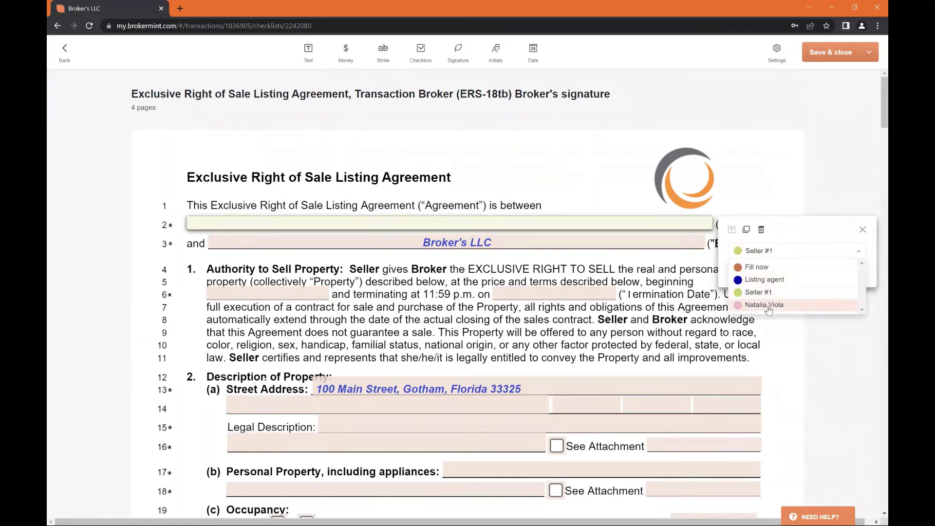
click(765, 305)
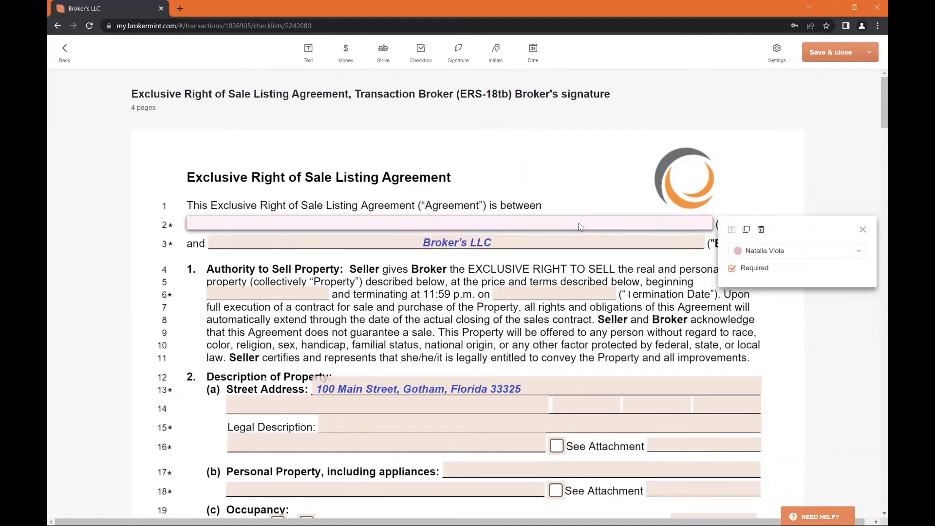
click(801, 254)
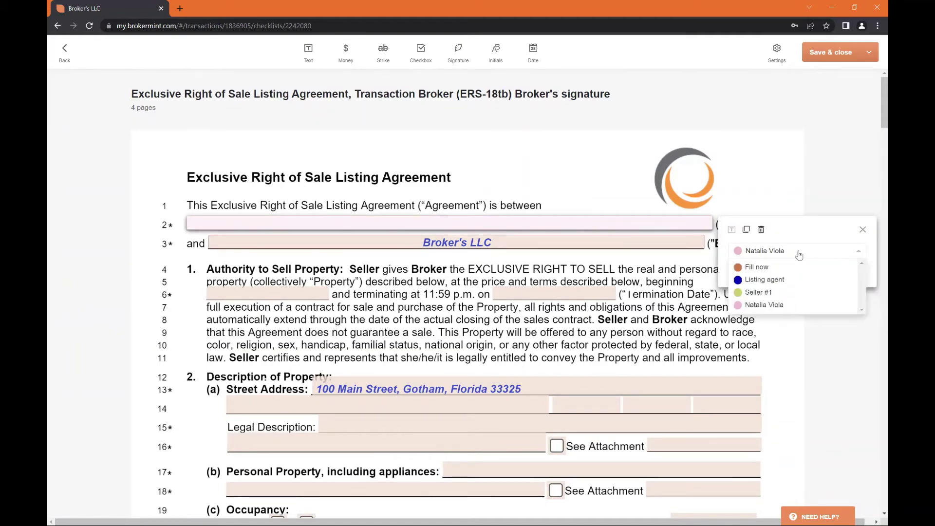
click(772, 266)
click(786, 194)
scroll(784, 202, down, 12)
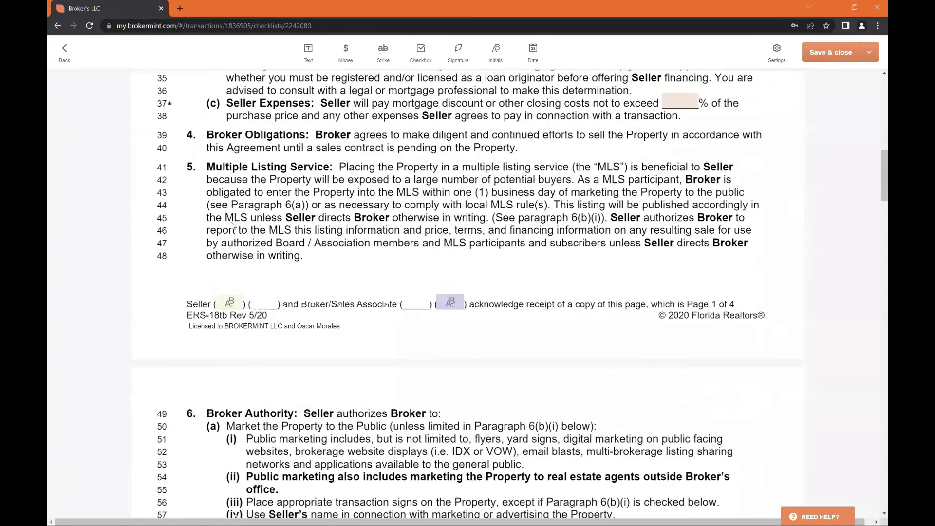
Add a text box reading 'jghj' below line 48 on page 1
scroll(231, 225, down, 3)
click(228, 154)
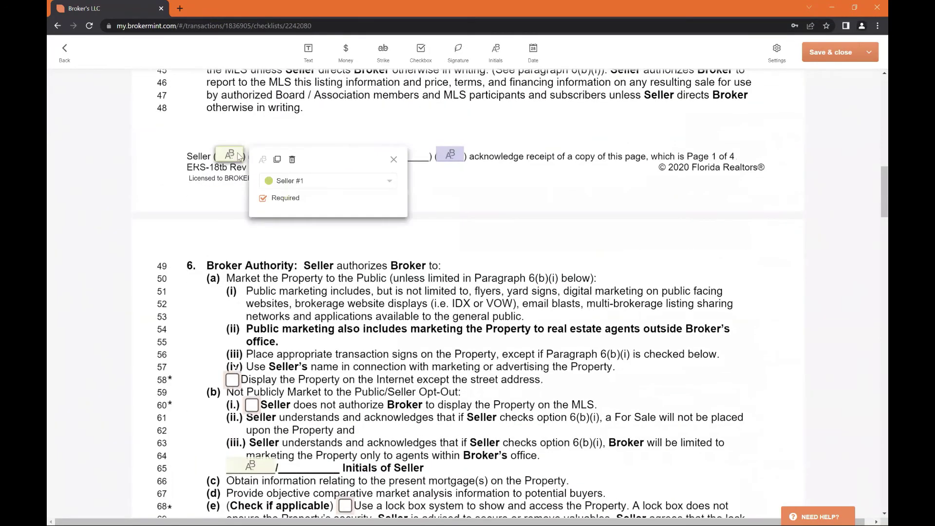
click(493, 49)
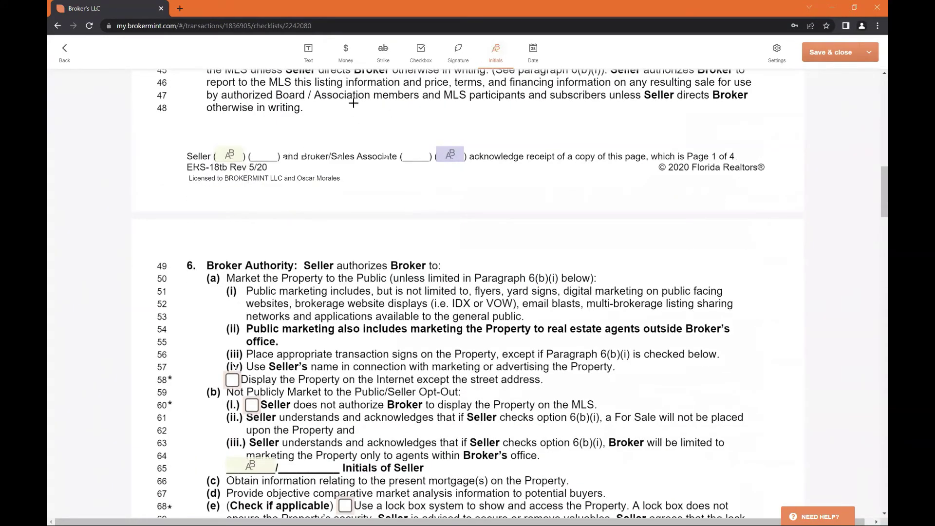
scroll(316, 134, up, 4)
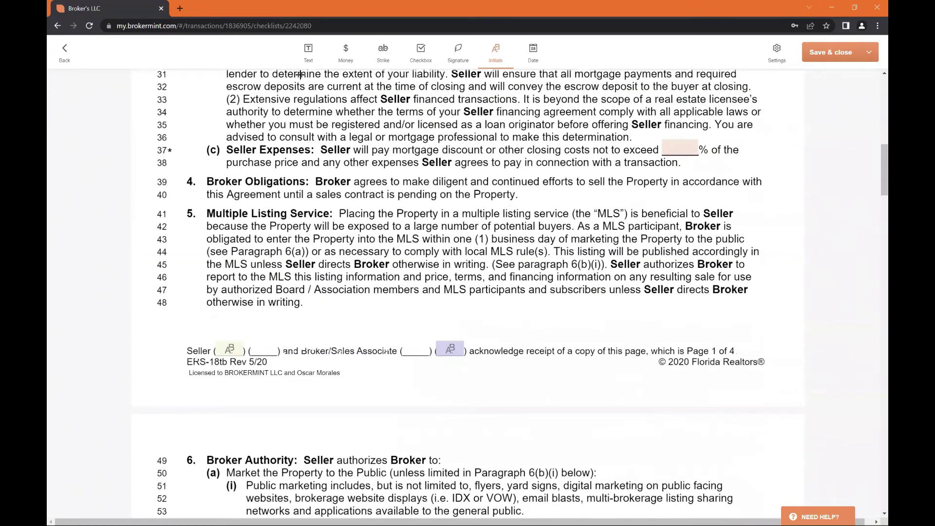
scroll(300, 75, down, 1)
click(308, 49)
click(499, 272)
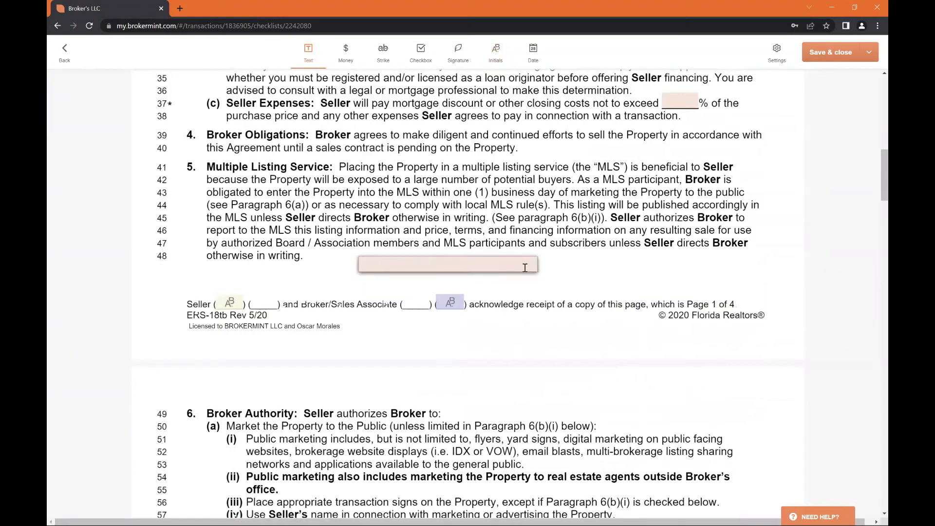
text(jghj)
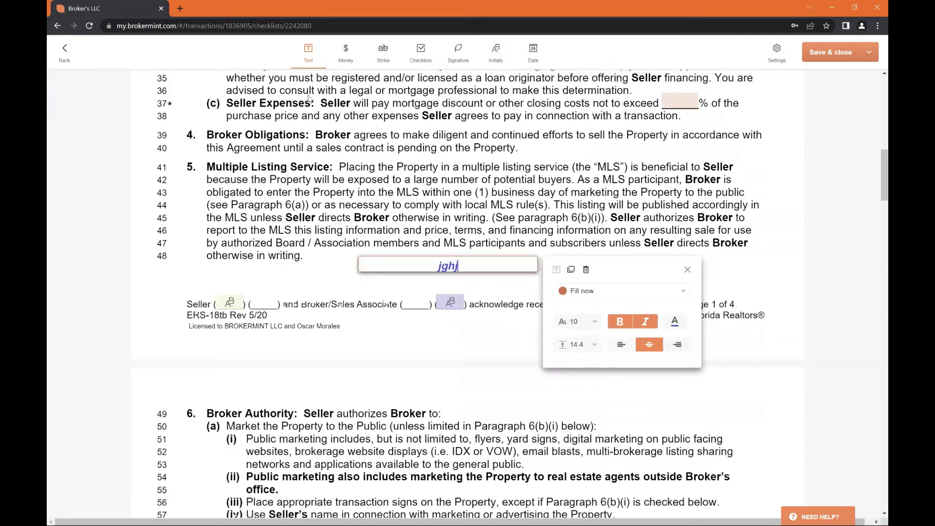
Add a $56.00 money field beside the text box and strike through line 47
click(346, 51)
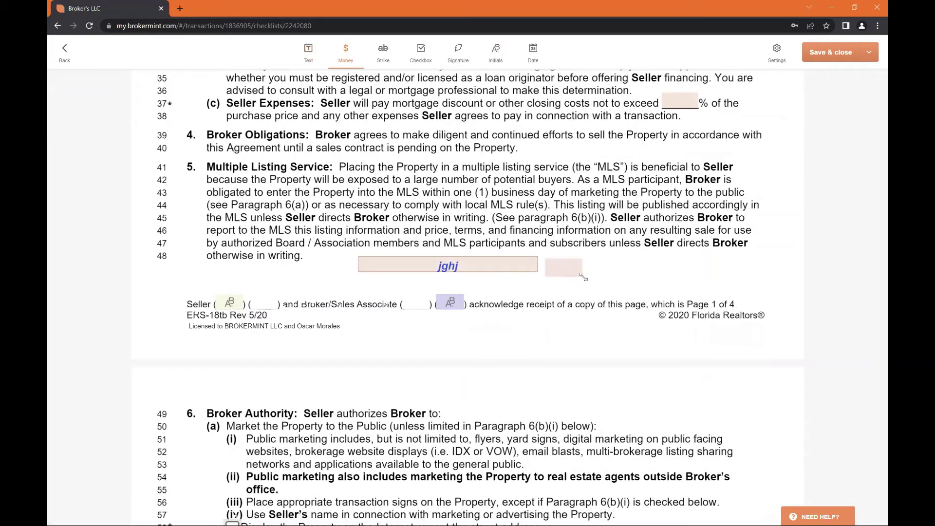
click(563, 271)
text(fghgf)
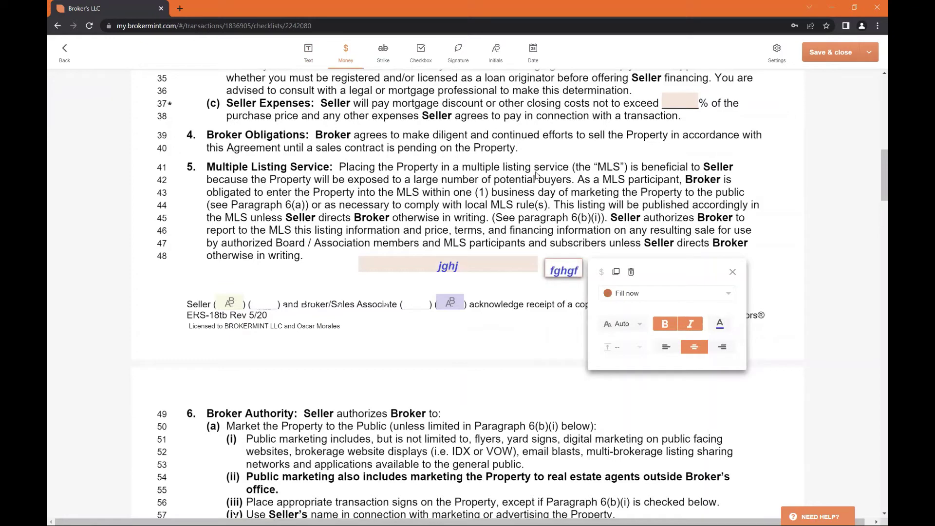
key(BackSpace)
key(BackSpace)
key(BackSpace)
key(BackSpace)
text(56)
click(389, 58)
drag(200, 242, 750, 242)
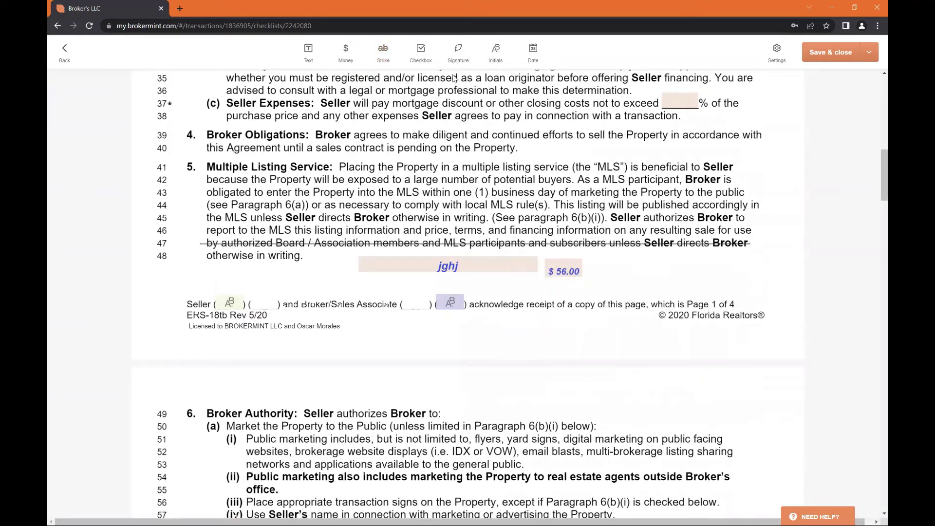
Place a checked checkbox, then signature, initials and date boxes in a row right of $56.00
click(415, 63)
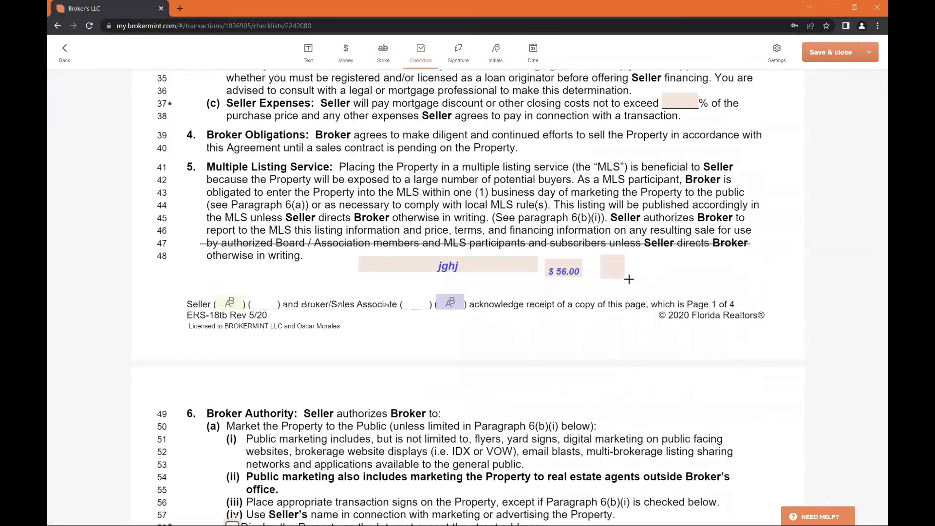
click(616, 269)
click(457, 53)
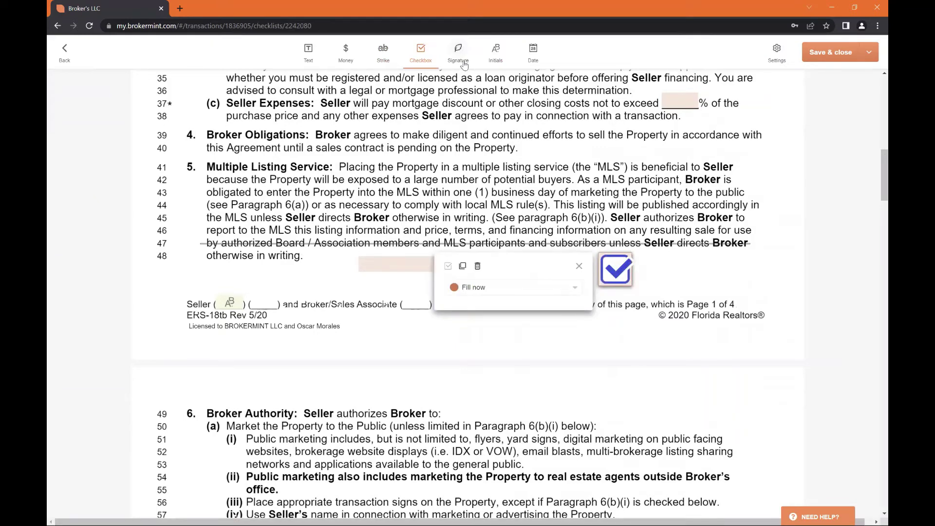
mouse_move(644, 256)
mouse_down()
mouse_move(677, 281)
mouse_move(719, 288)
mouse_up()
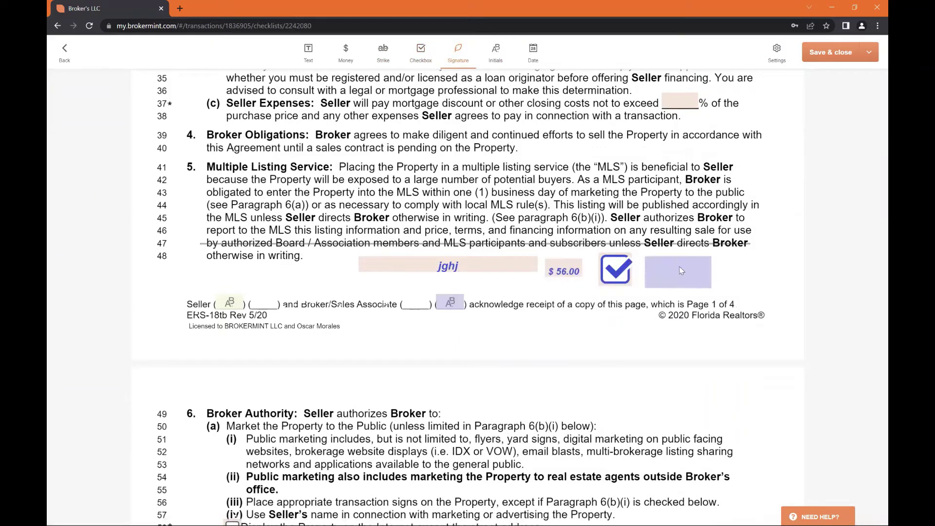
click(498, 56)
drag(729, 257, 768, 291)
click(534, 54)
drag(781, 259, 789, 289)
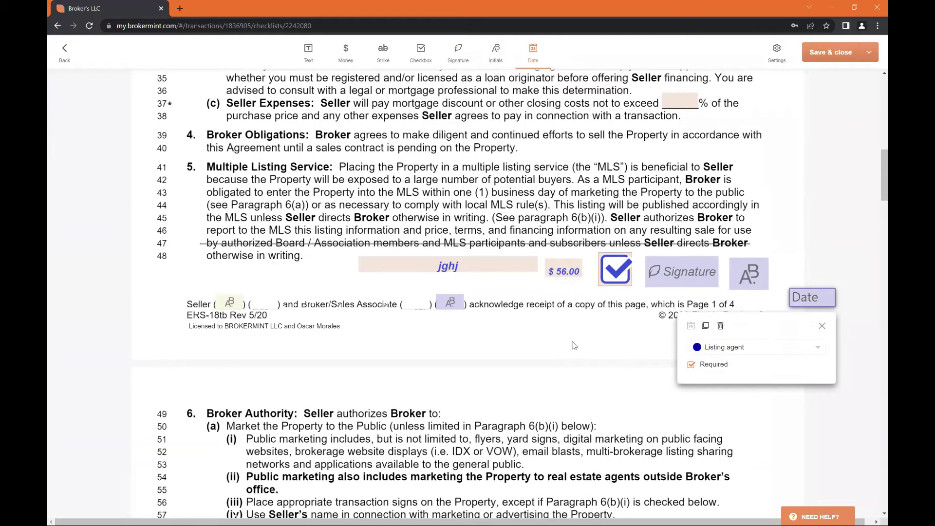
Fill the section 14 Additional Terms field with 'fsdfdsfds'
scroll(449, 207, down, 6)
scroll(449, 207, down, 10)
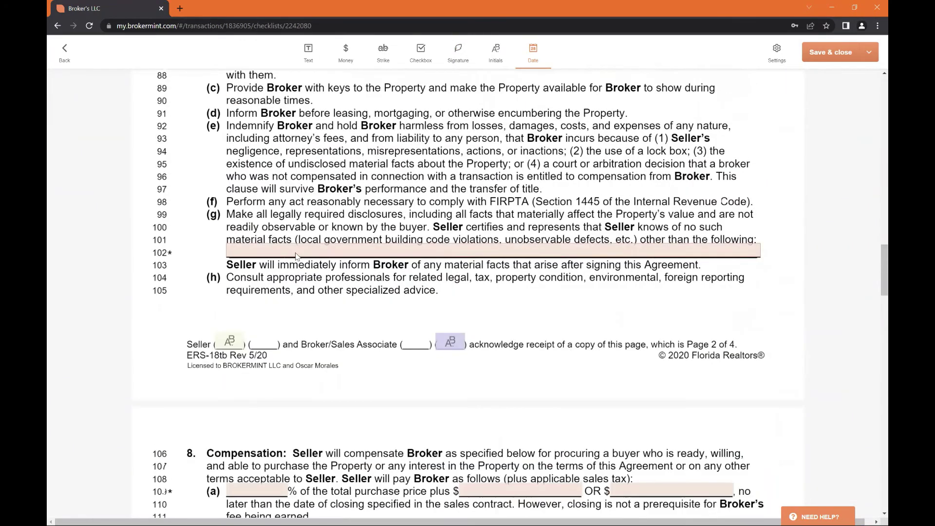
scroll(300, 254, down, 4)
scroll(308, 251, down, 20)
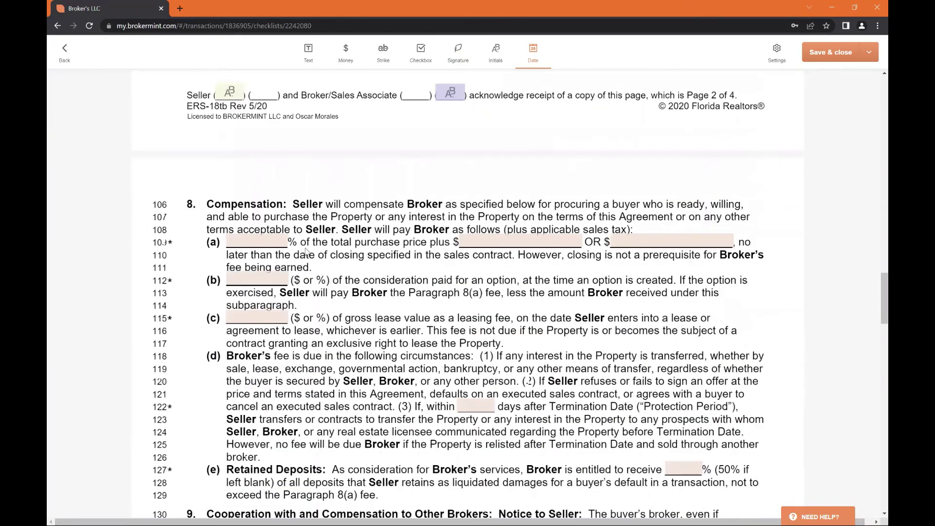
scroll(422, 177, down, 4)
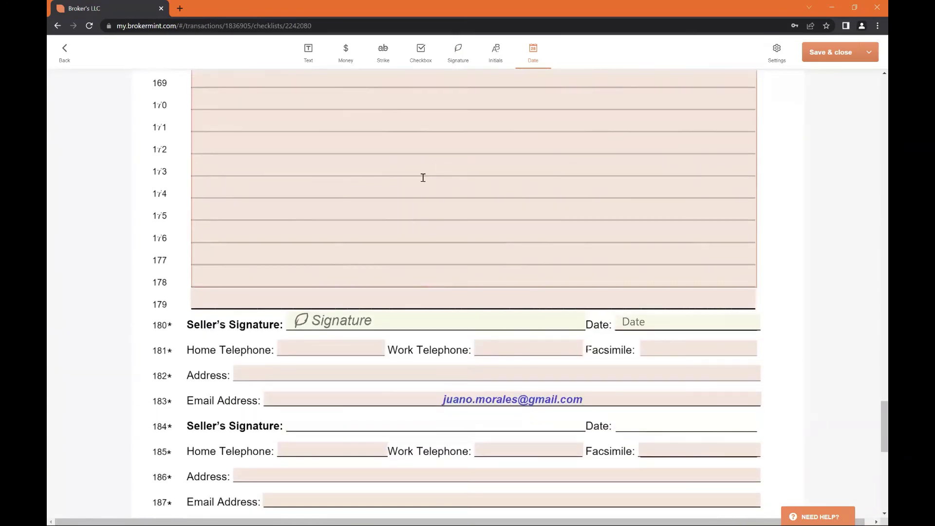
scroll(426, 195, up, 4)
click(422, 239)
text(fsdfdsfds)
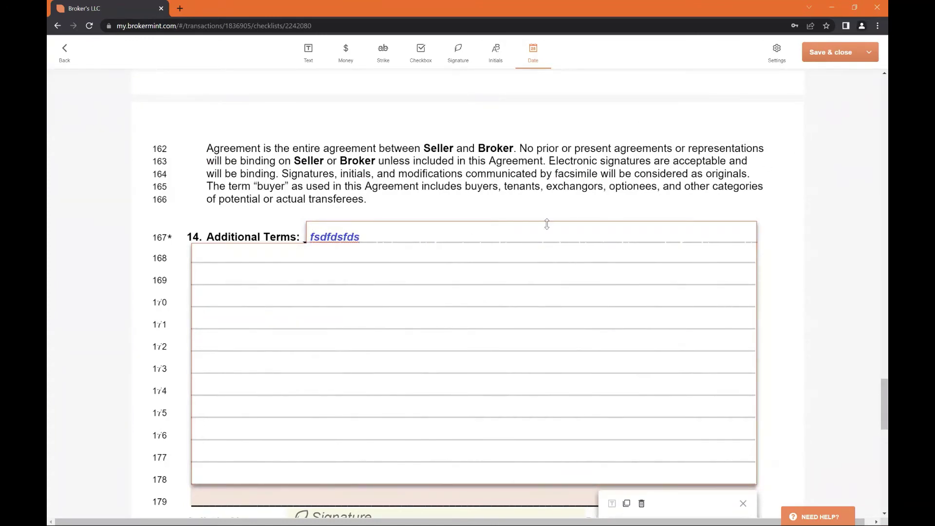
scroll(706, 185, up, 2)
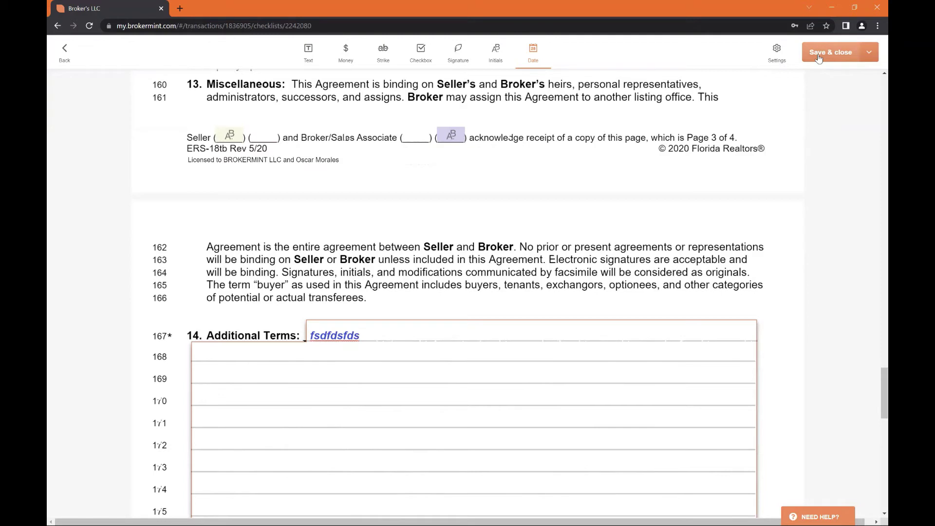
click(870, 58)
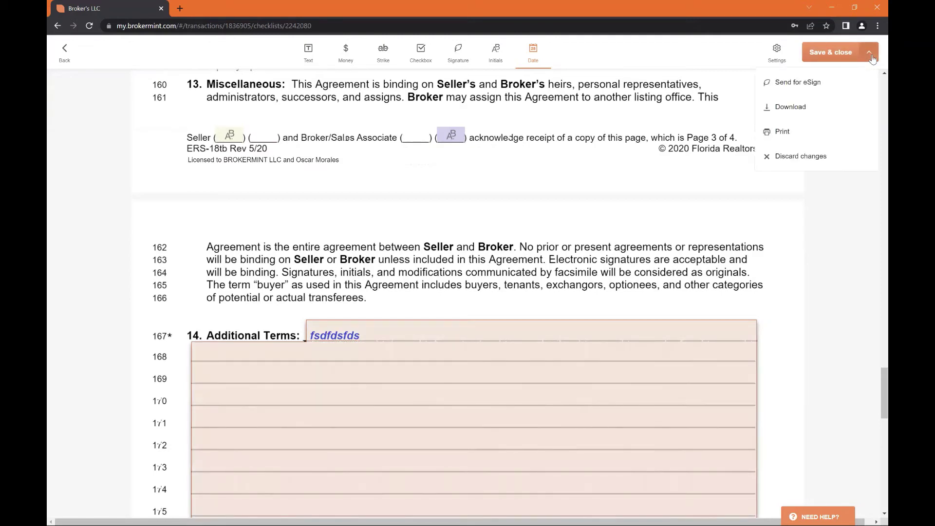
click(831, 86)
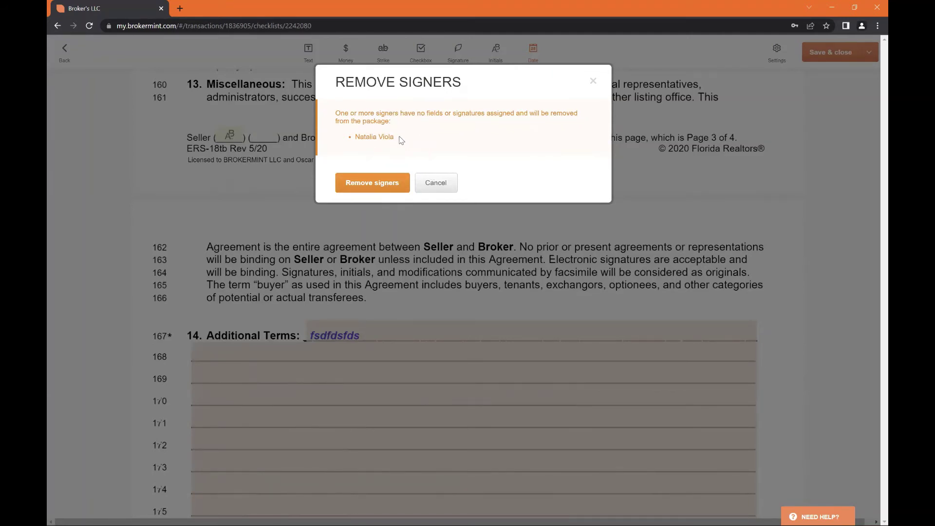
drag(400, 139, 355, 138)
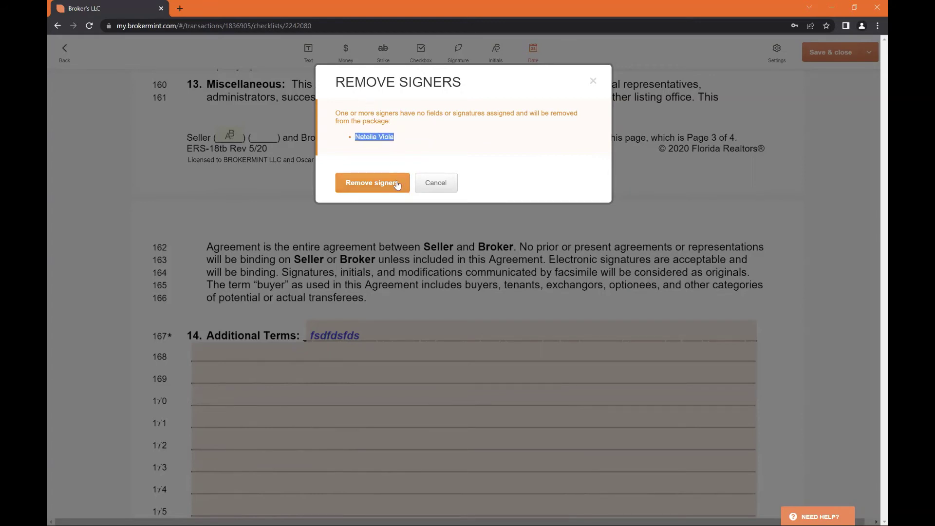
click(397, 183)
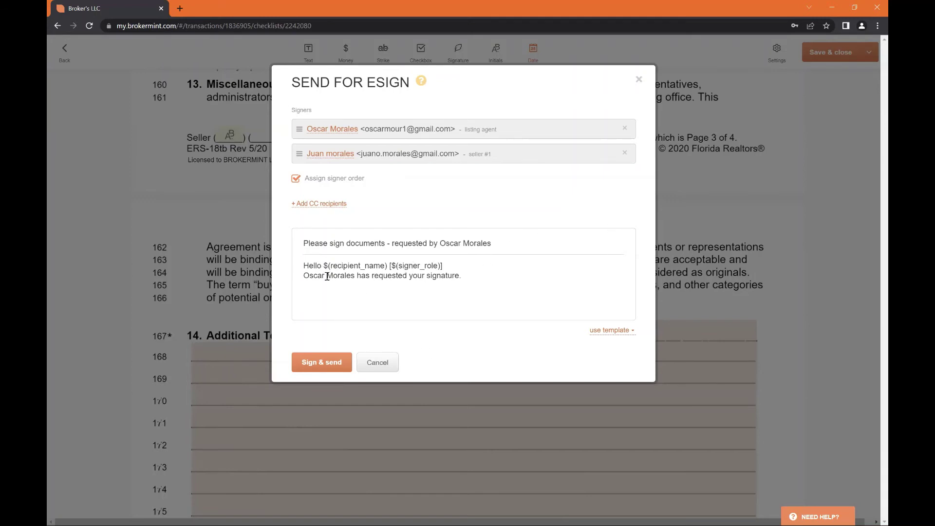
click(468, 274)
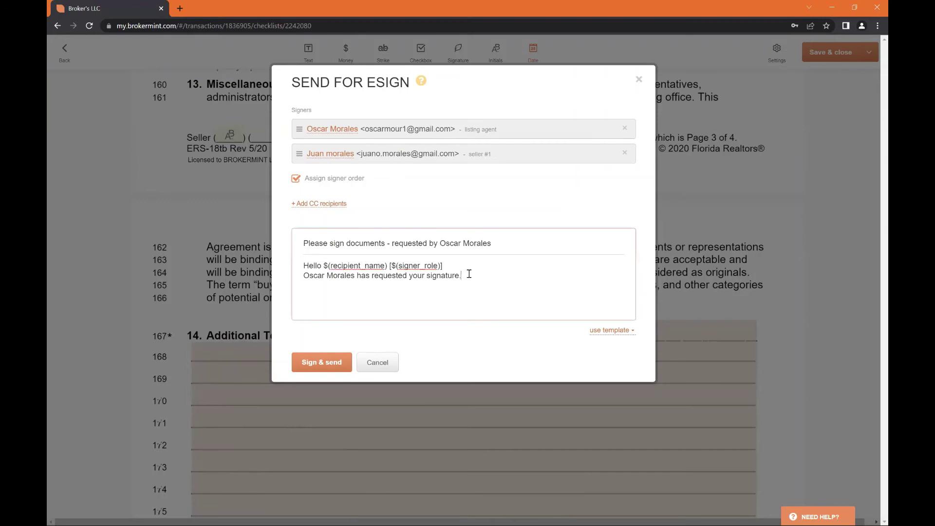
text(aeisuldgasiudsa)
click(376, 363)
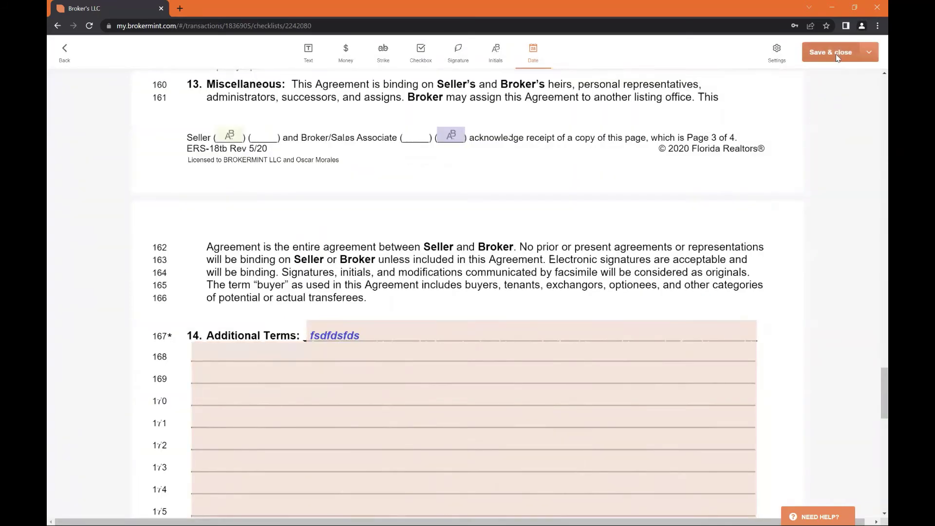
Save and close the agreement, returning to its item in the 100 Main Street sales checklist
click(837, 56)
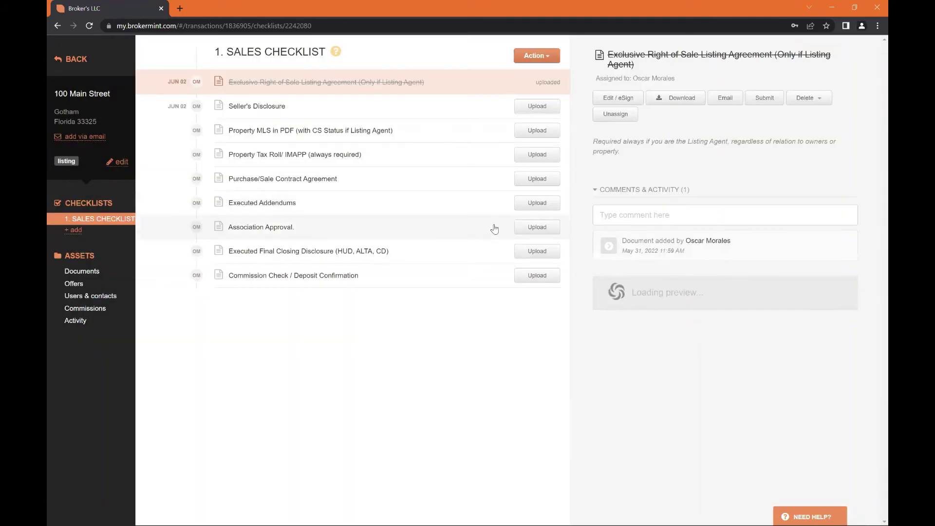
scroll(672, 300, down, 2)
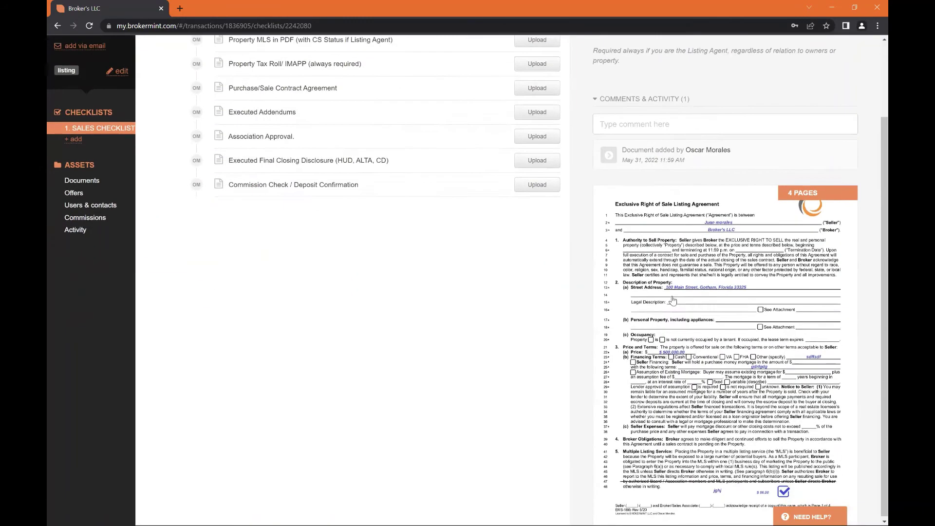
scroll(672, 301, up, 2)
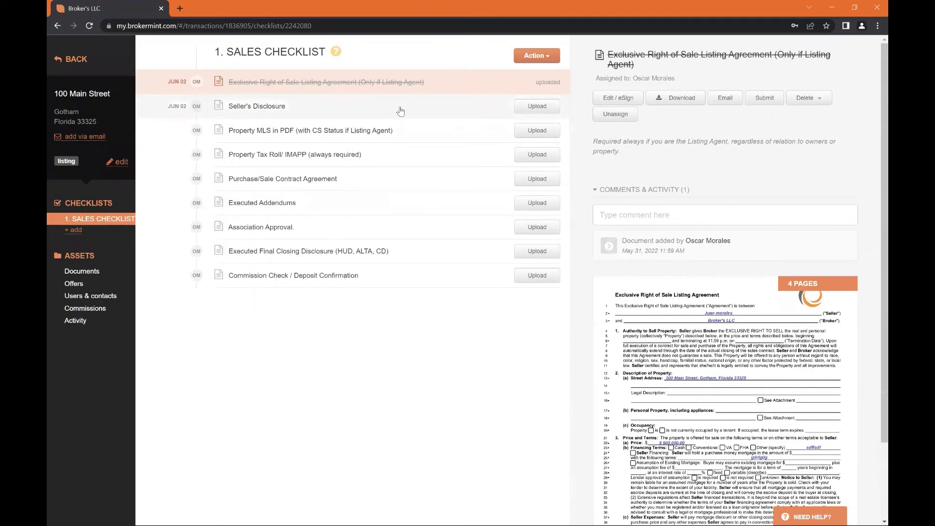
click(400, 111)
click(411, 80)
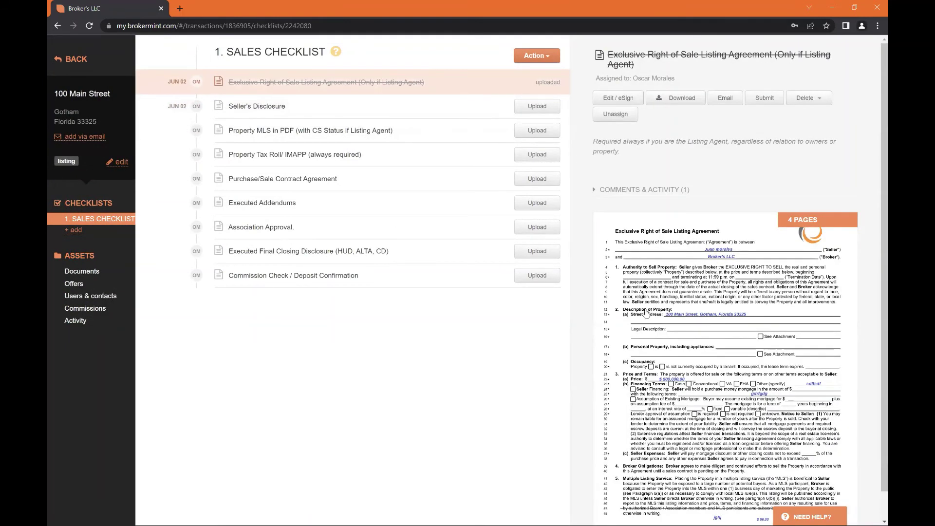
scroll(646, 313, down, 1)
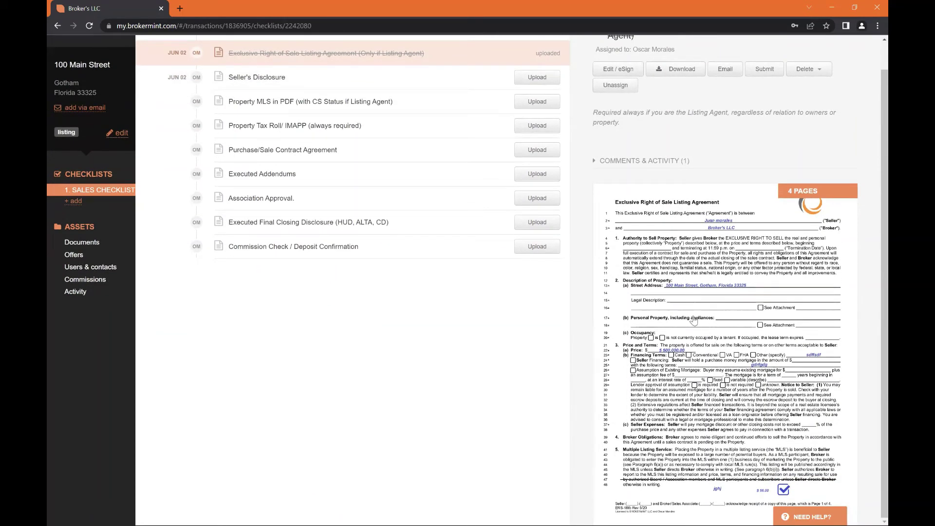
scroll(694, 320, up, 1)
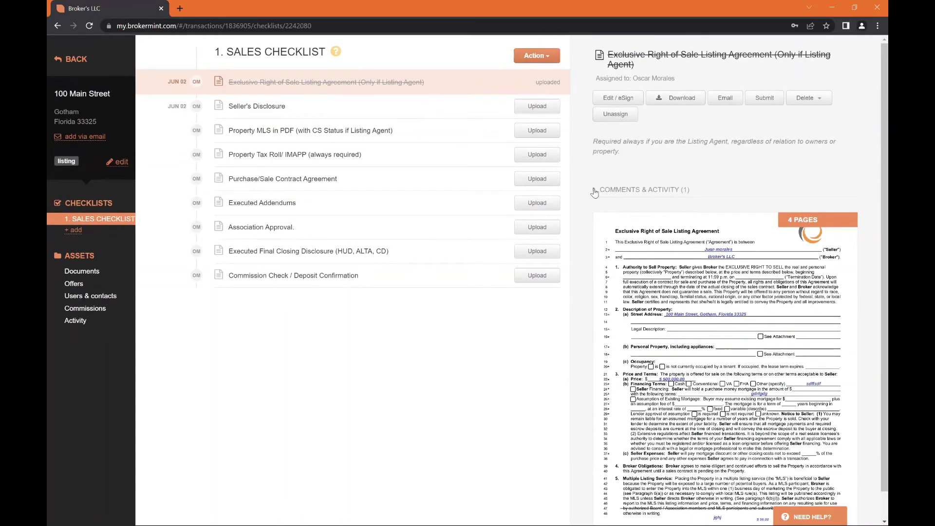
Expand and collapse the agreement's Comments & Activity section to review the uploaded document
click(615, 191)
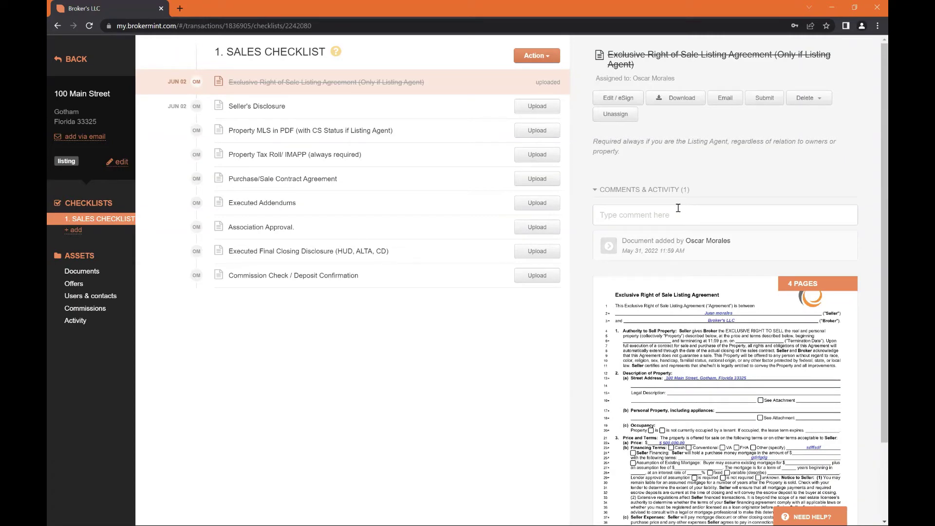
click(681, 207)
click(699, 193)
click(700, 192)
click(673, 214)
click(721, 181)
click(690, 189)
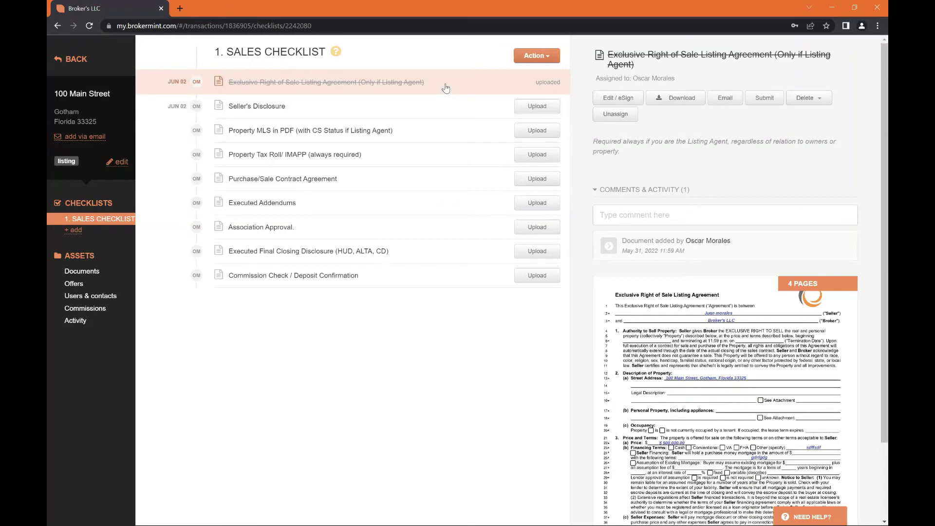
Browse the Seller's Disclosure, Property MLS and Property Tax Roll items, ending on Association Approval's details
click(438, 110)
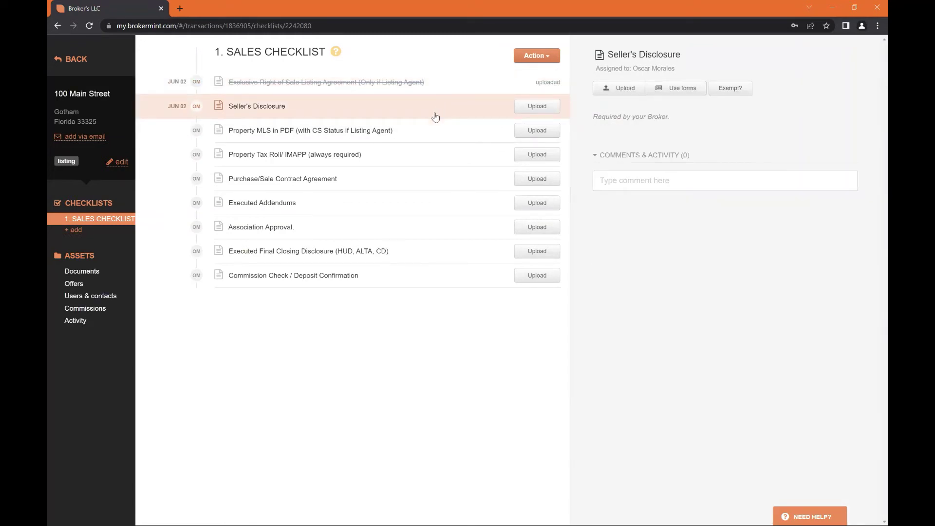
click(437, 134)
click(434, 145)
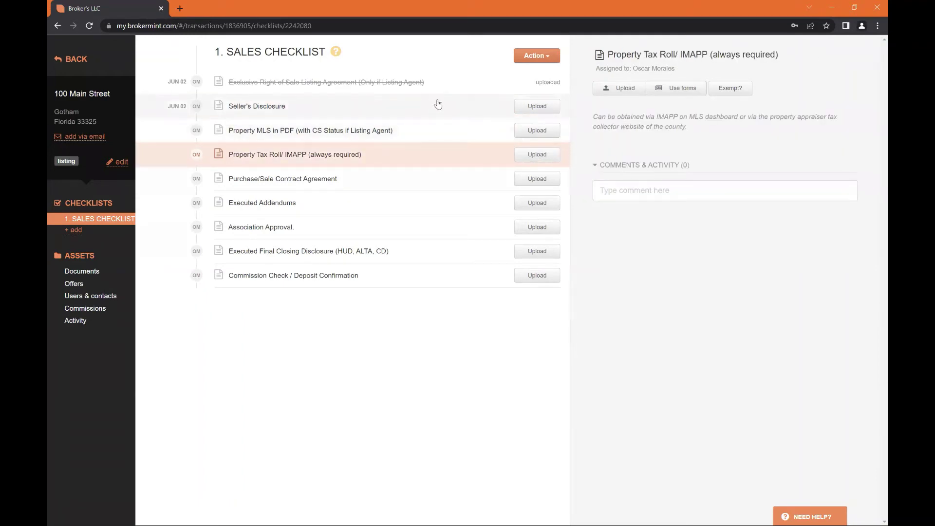
click(375, 229)
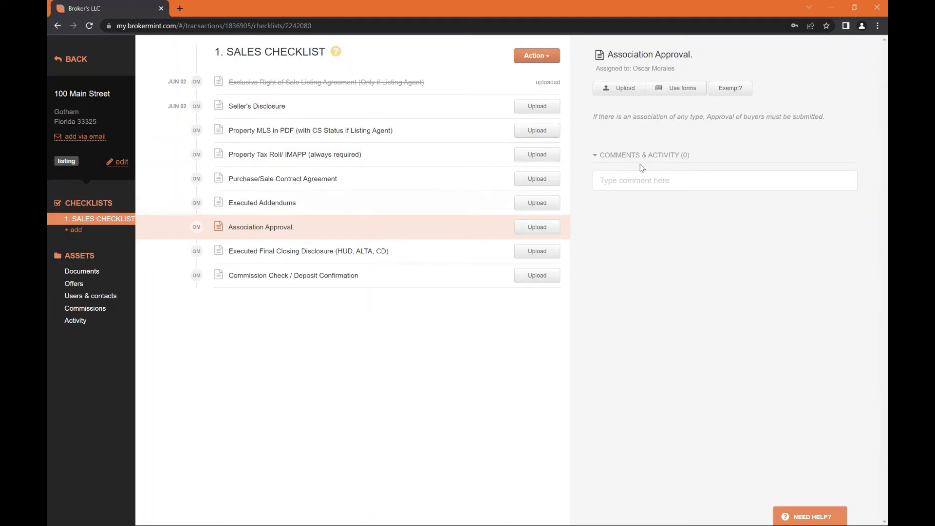
Request an exemption for the Association Approval task
click(744, 93)
drag(505, 232, 559, 233)
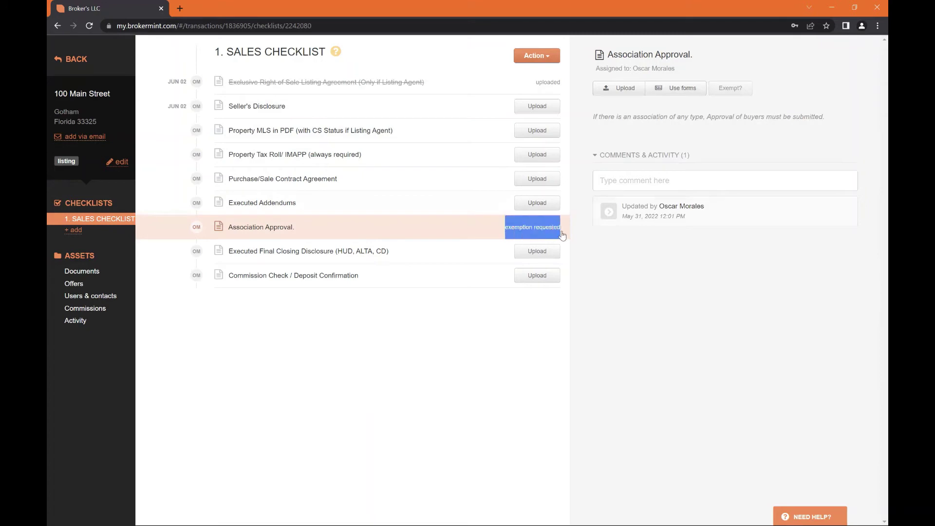
click(559, 234)
triple_click(557, 233)
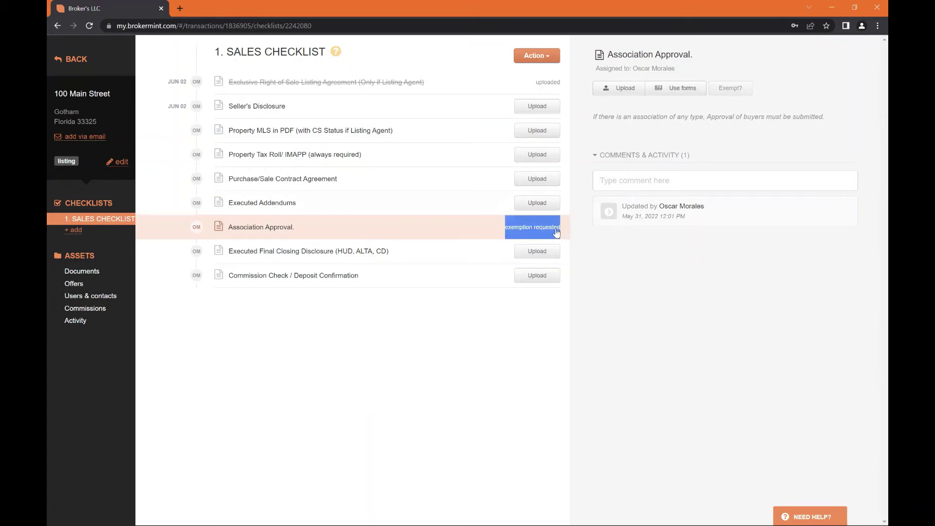
click(458, 230)
Post the comment 'There is no association in this transaction' on Association Approval
click(618, 181)
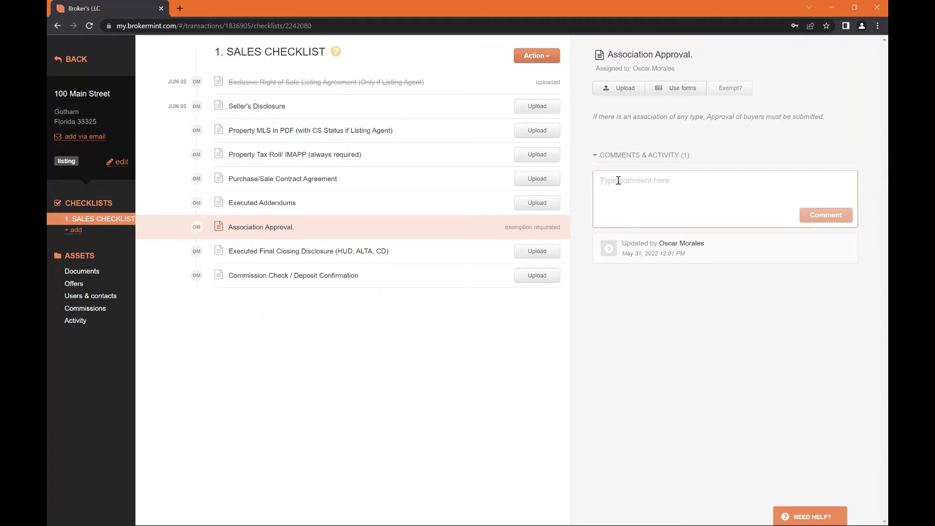
text(There is no)
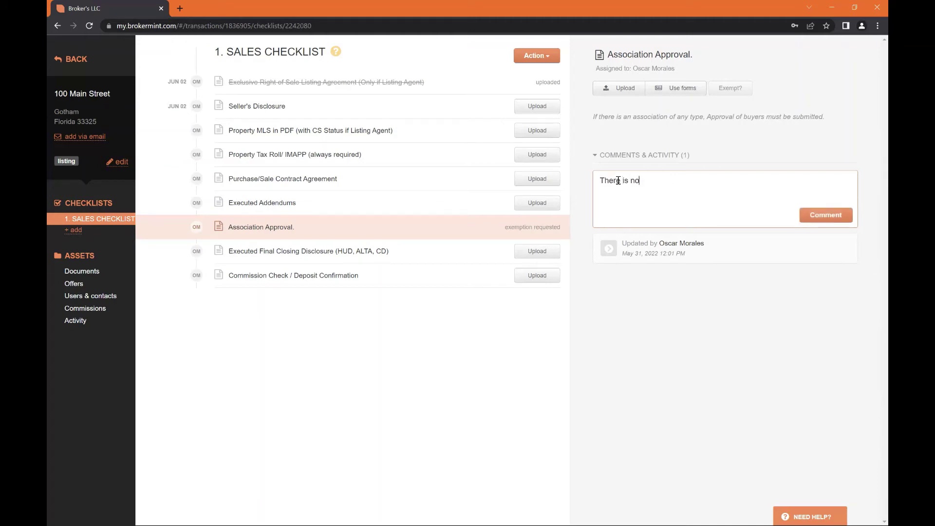
text( association in this c)
text(ransaction)
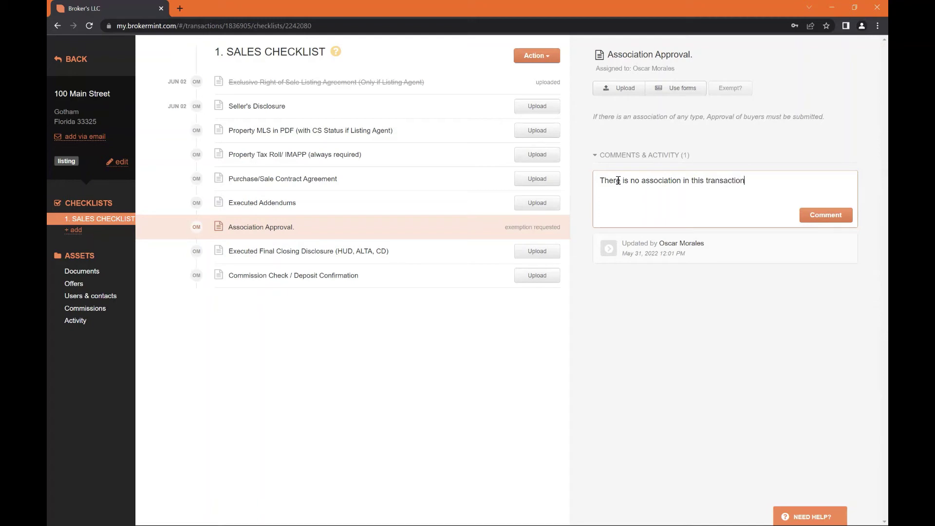
click(808, 218)
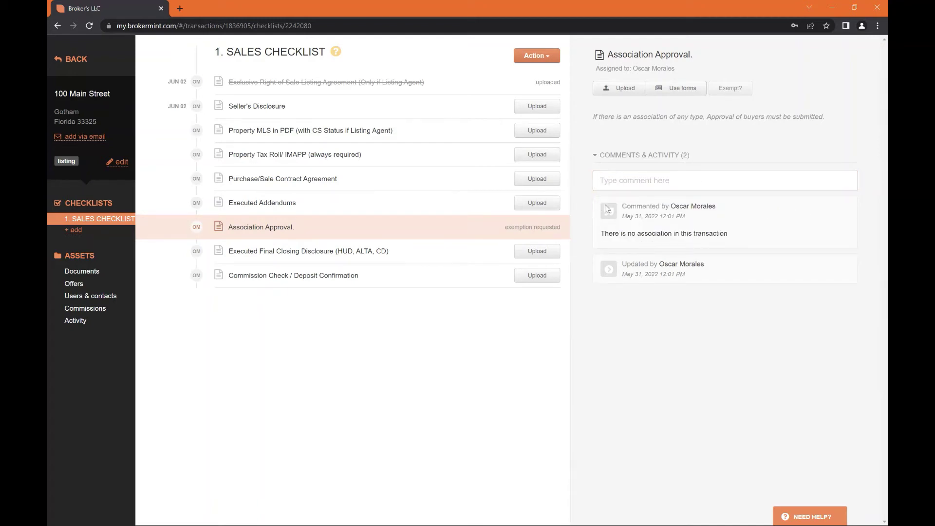
drag(606, 208, 757, 242)
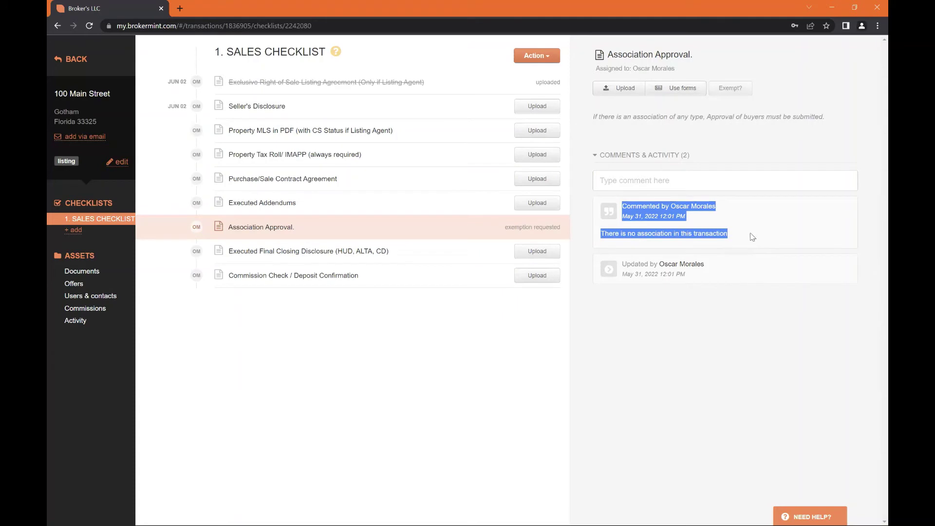
click(628, 129)
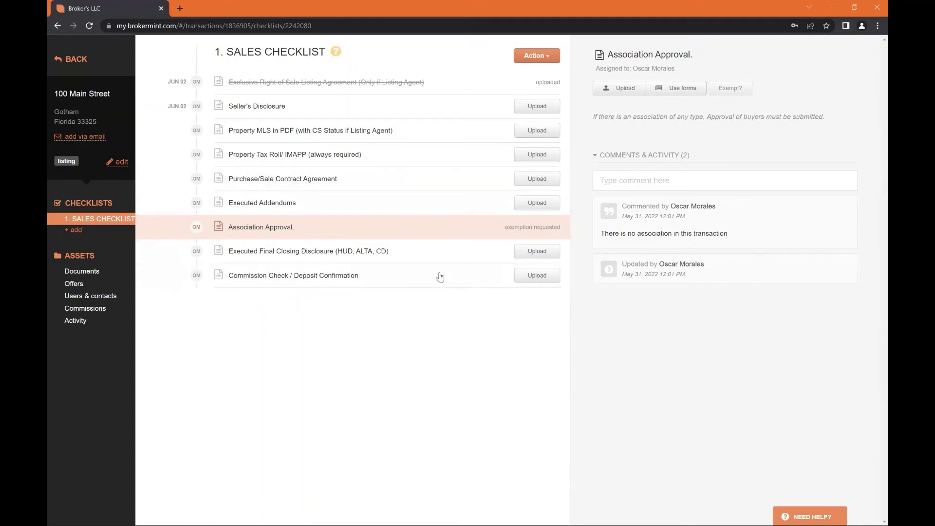
Upload the 12-page AS IS contract PDF to the Executed Addendums item
click(399, 203)
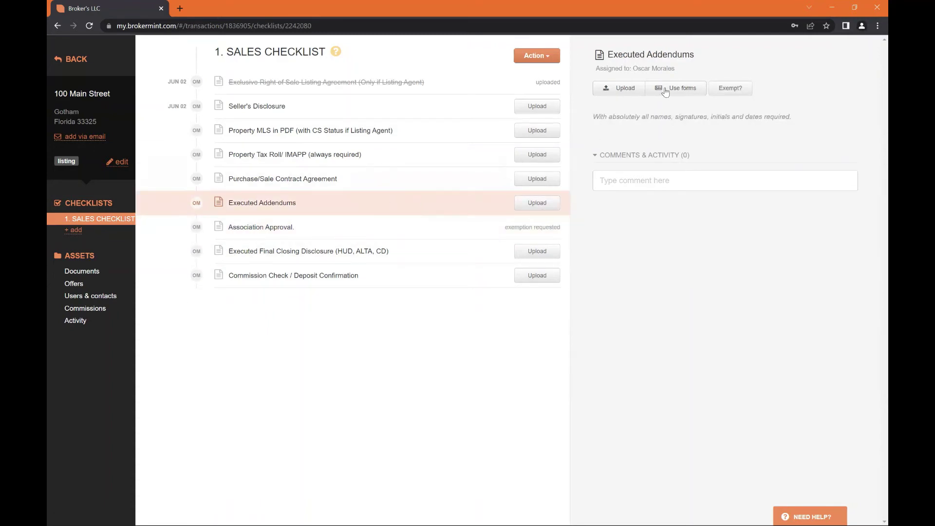
click(617, 88)
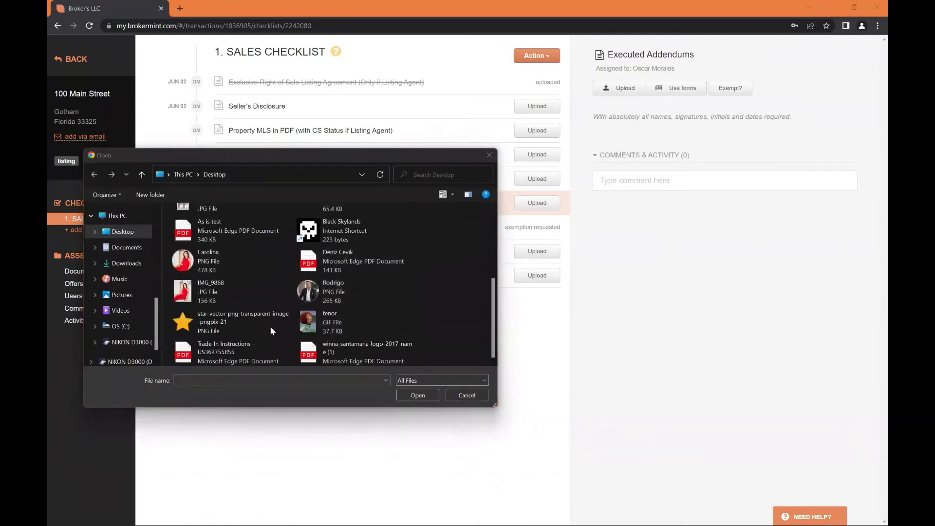
scroll(270, 331, up, 3)
double_click(221, 307)
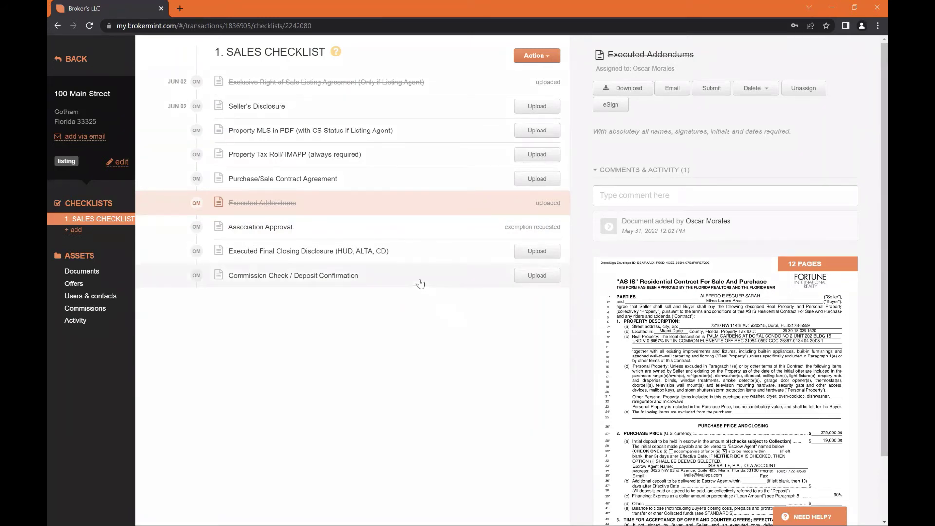
click(535, 58)
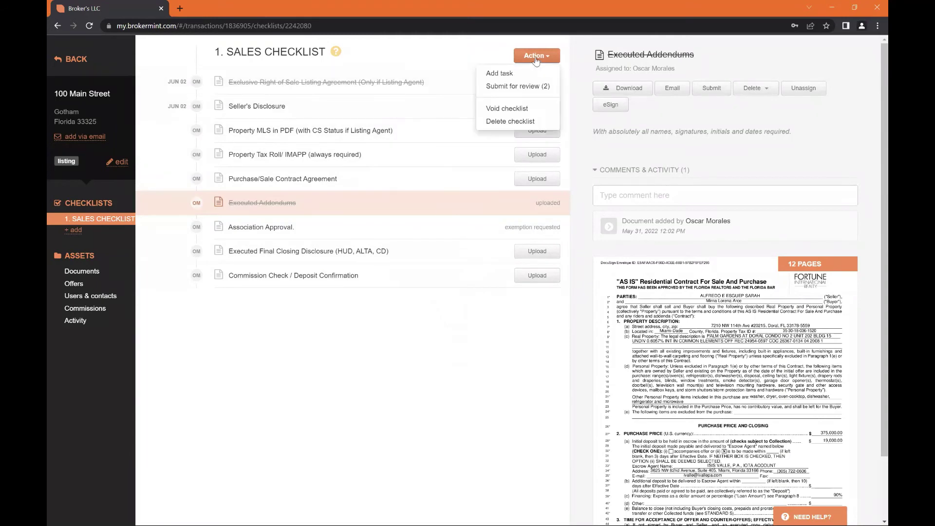
Add a 'Condo Riders' checklist task assigned to the transaction owner, requiring a document
click(517, 74)
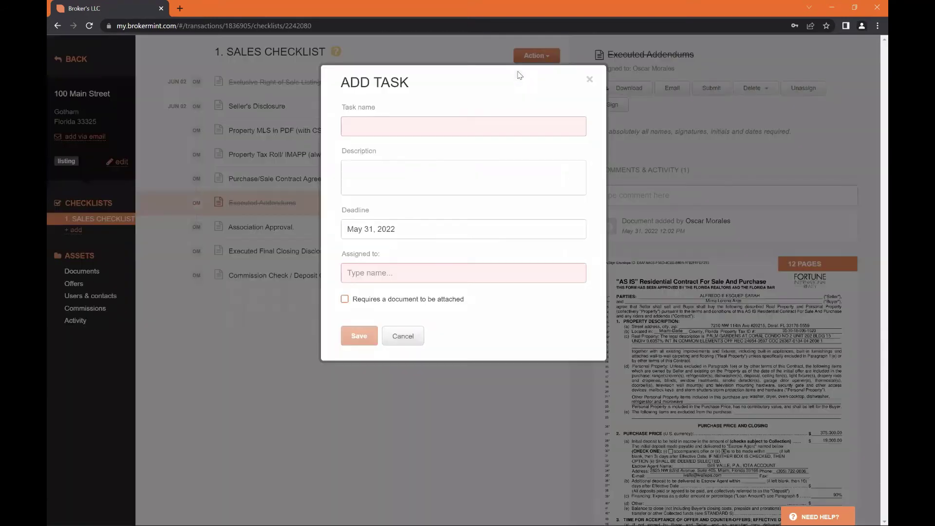
click(400, 118)
text(Condo Riders)
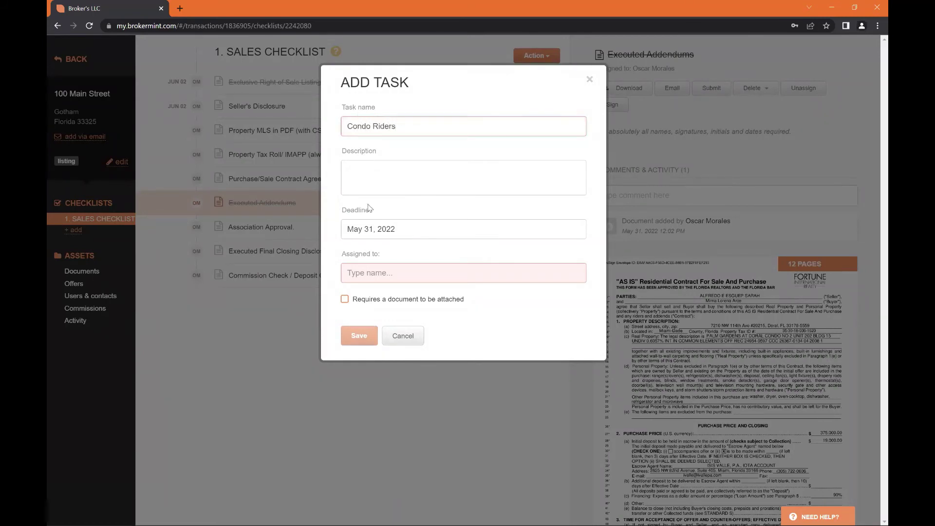
click(369, 169)
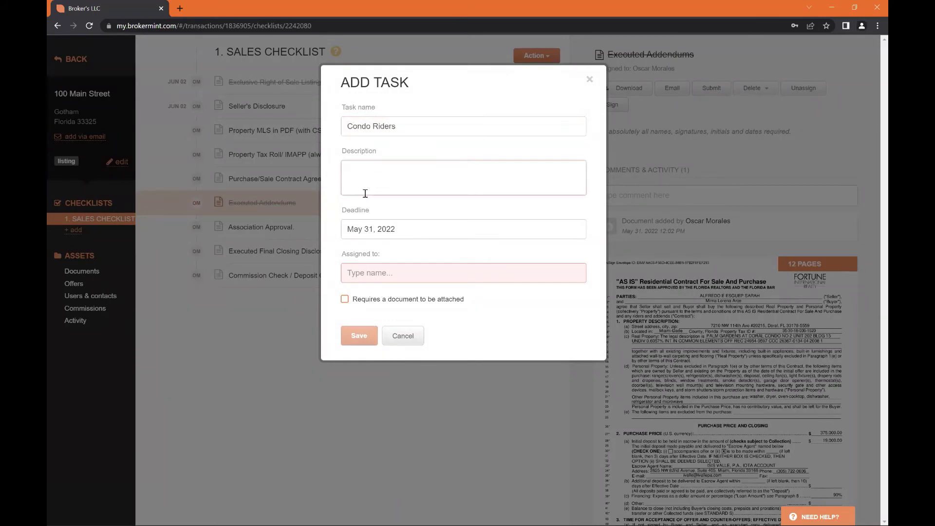
click(368, 271)
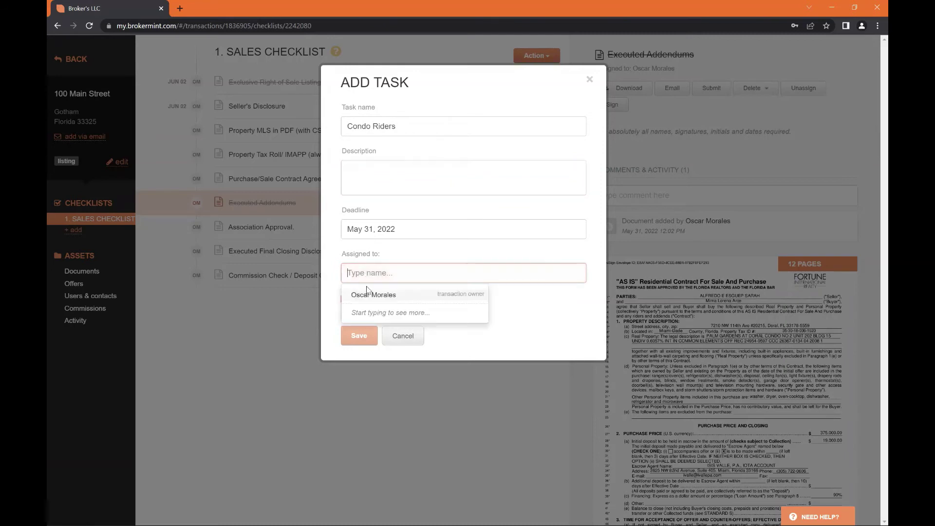
click(367, 295)
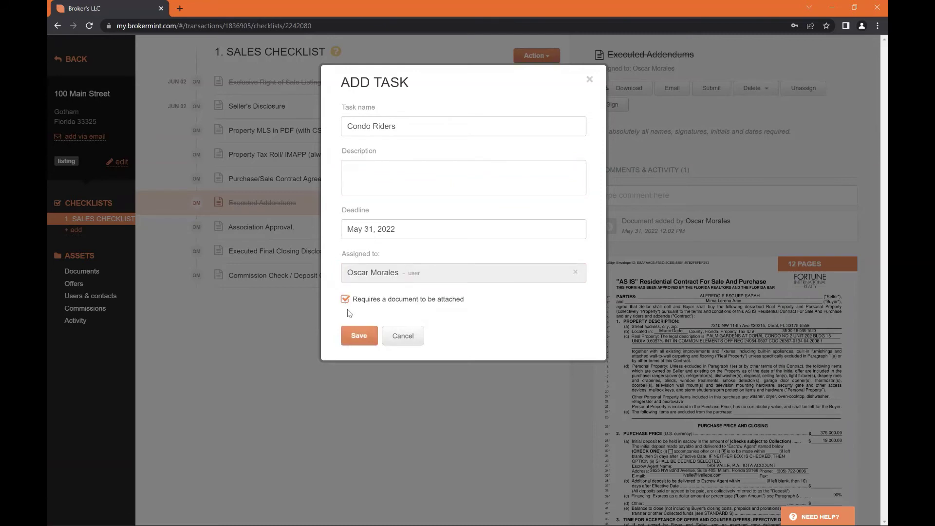
click(359, 335)
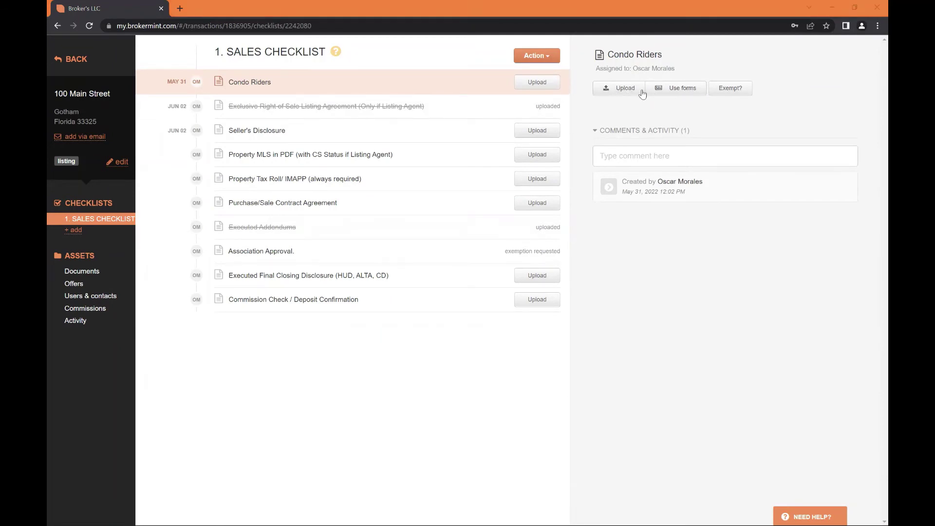
Upload the As is test PDF to Condo Riders, Seller's Disclosure and Property MLS
click(612, 94)
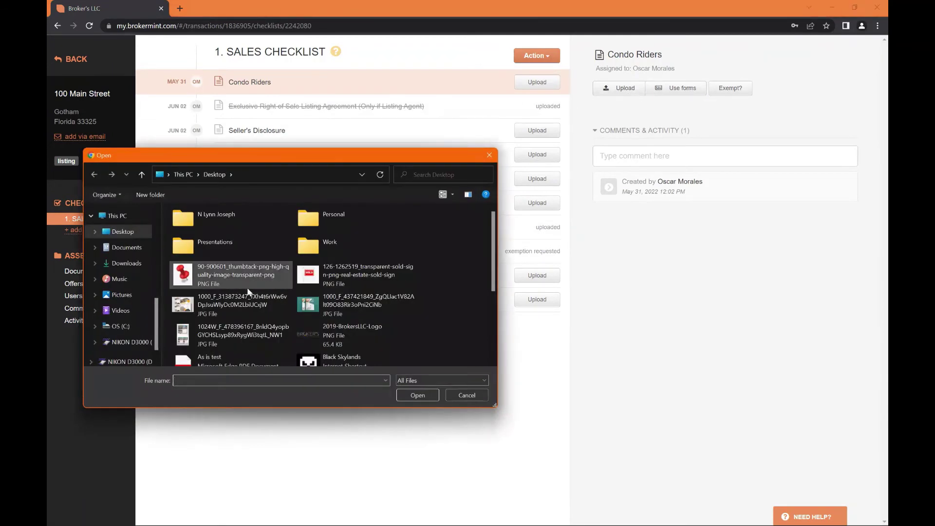
scroll(284, 263, down, 5)
double_click(232, 236)
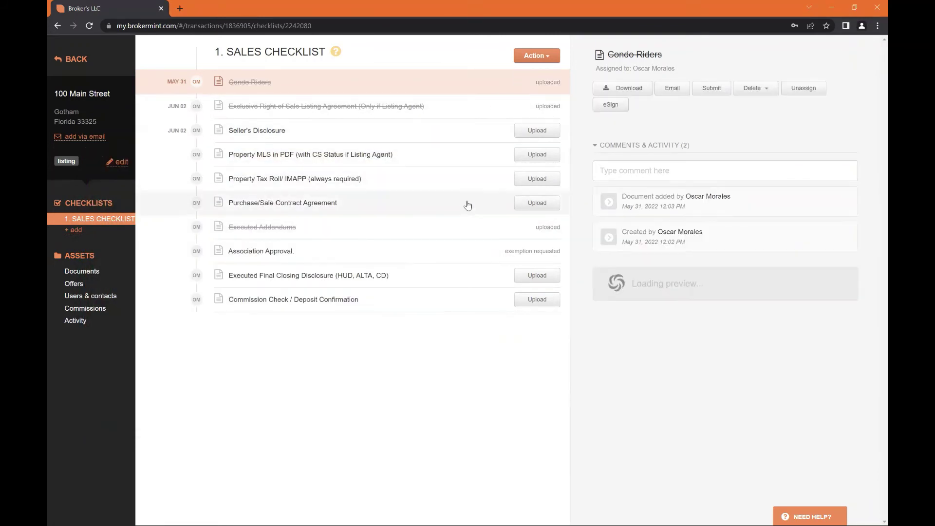
click(479, 134)
click(613, 91)
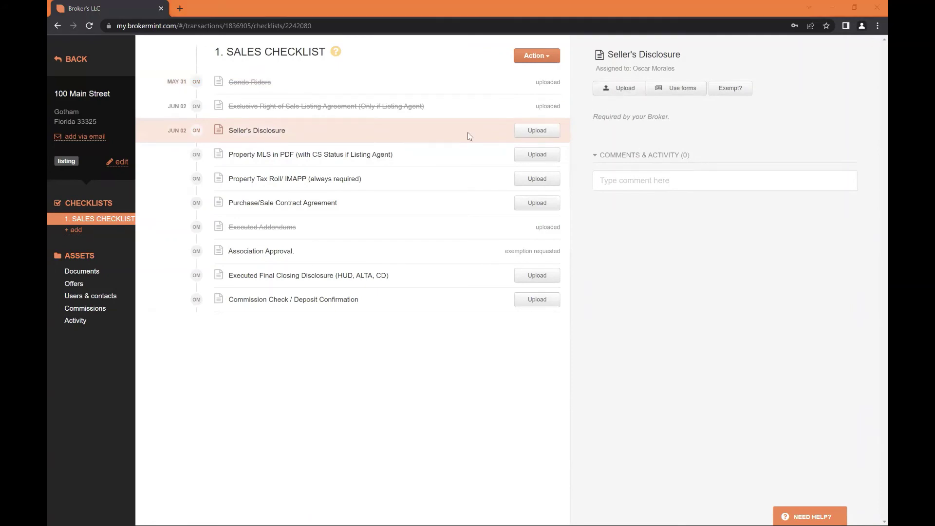
scroll(215, 287, down, 3)
double_click(215, 231)
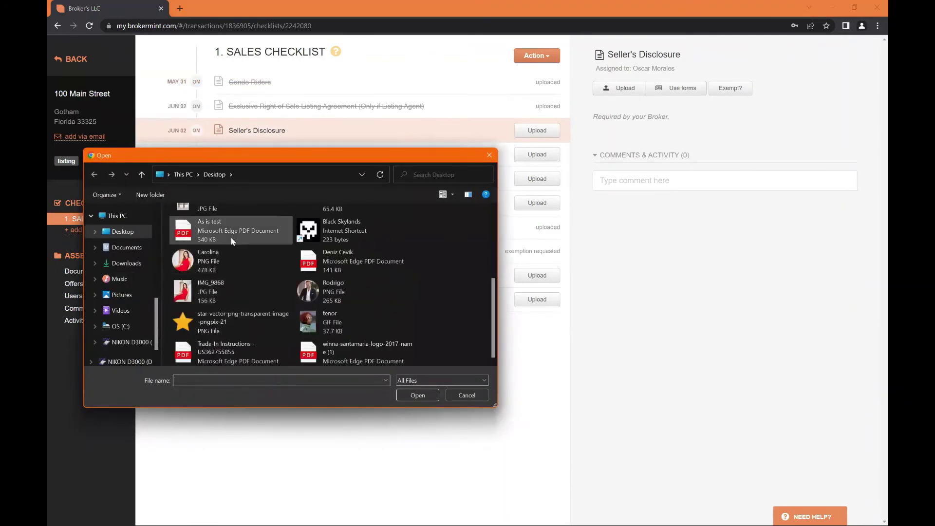
click(534, 155)
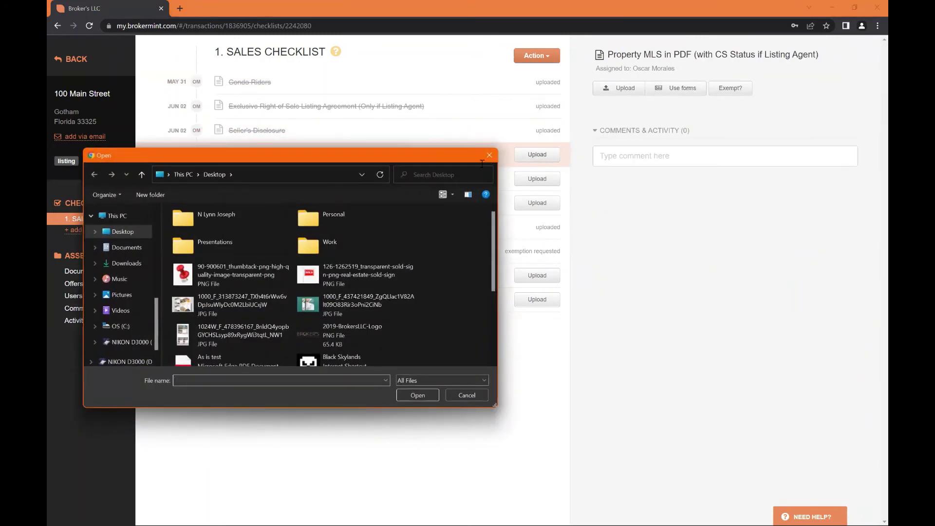
double_click(244, 232)
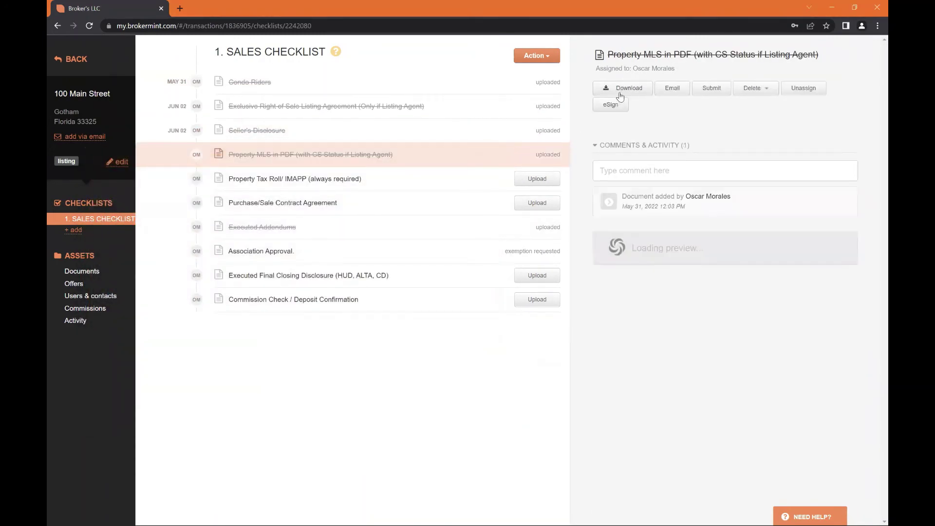
Upload files to Property Tax Roll, Purchase/Sale Contract, Final Closing Disclosure and Commission Check items
click(464, 183)
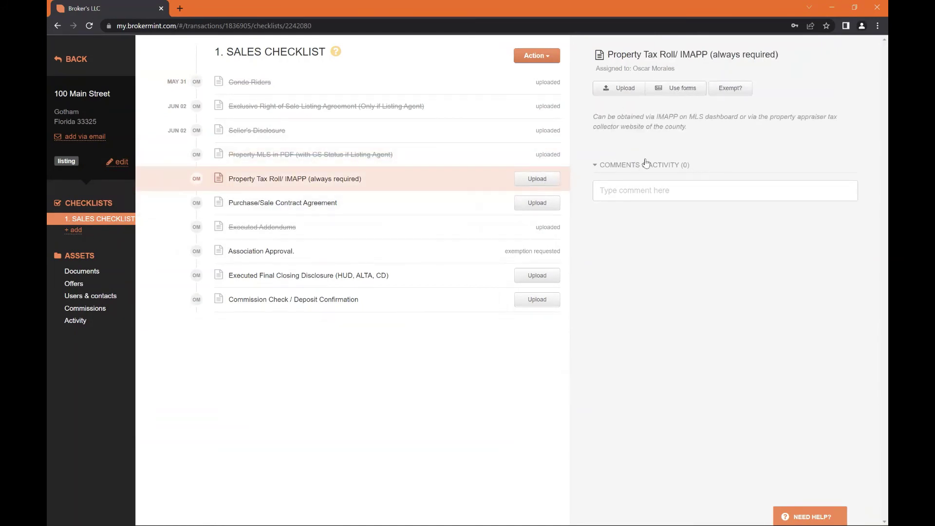
click(619, 88)
scroll(237, 260, down, 3)
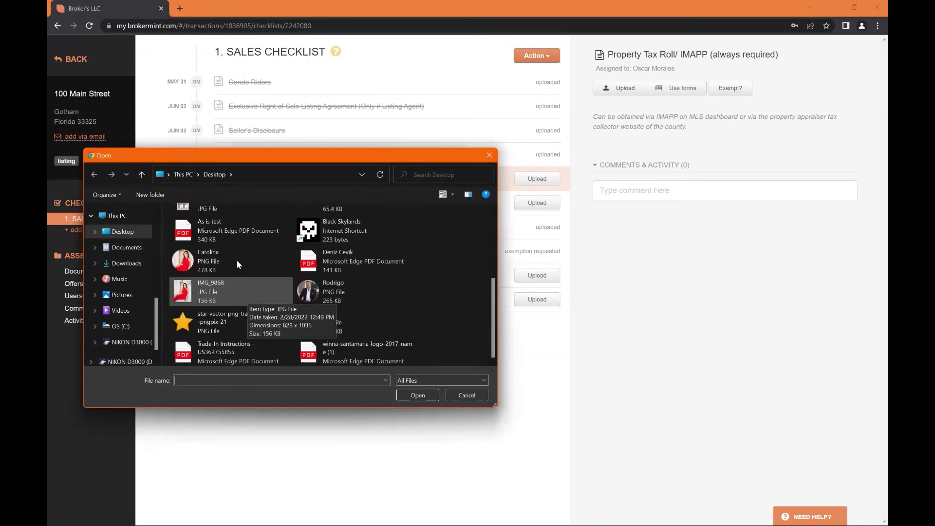
double_click(238, 234)
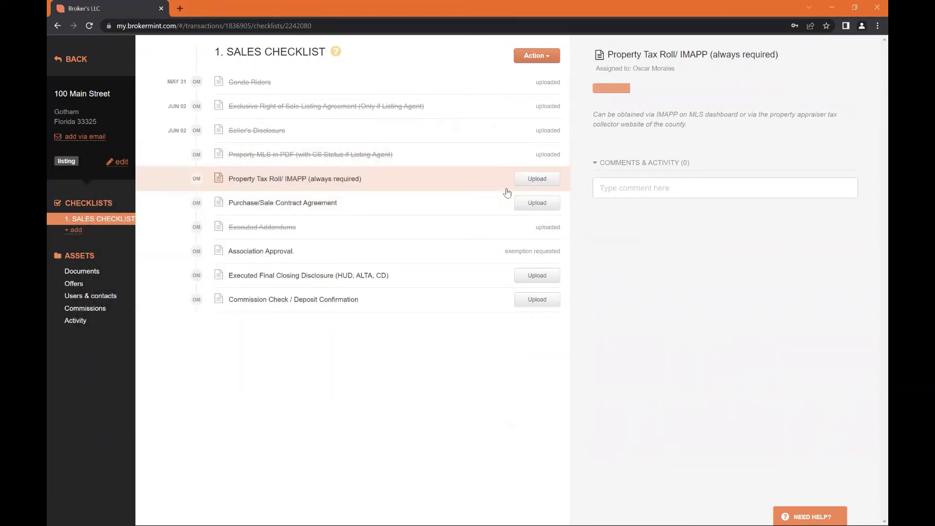
click(525, 205)
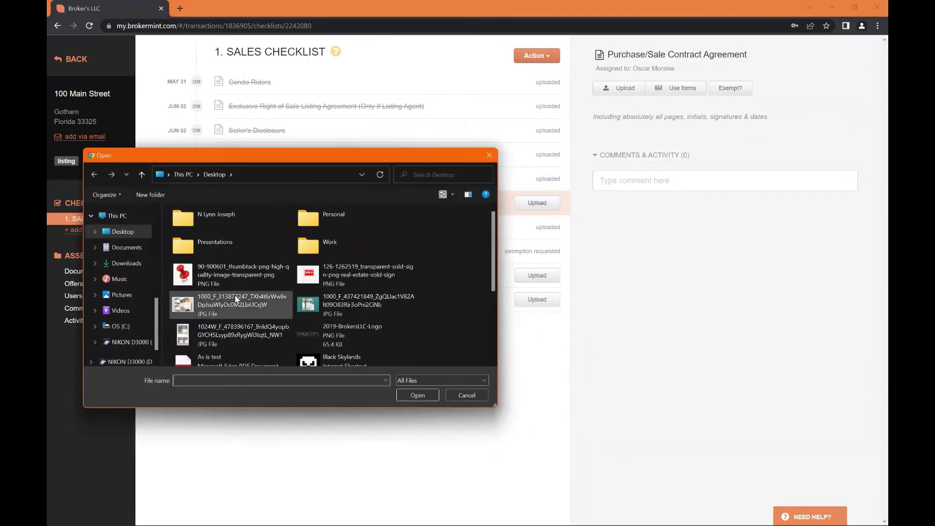
scroll(235, 296, down, 5)
click(243, 229)
double_click(243, 229)
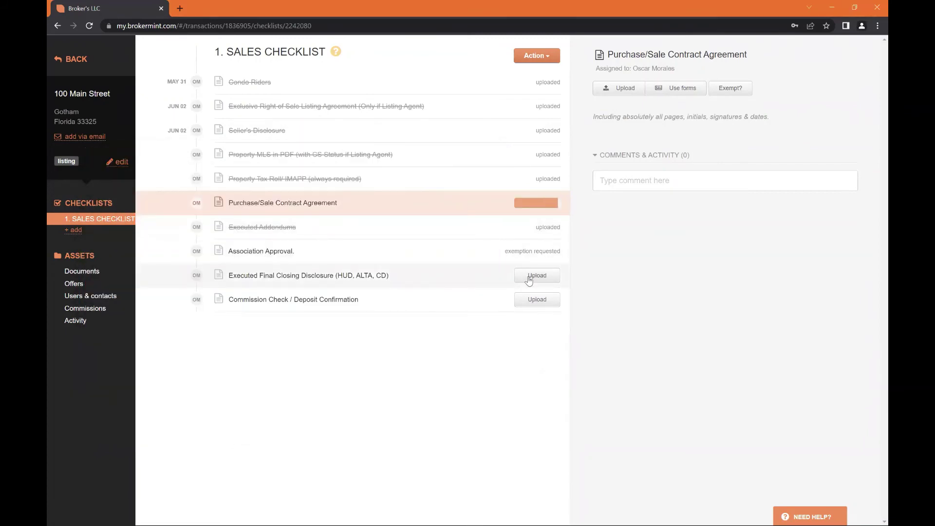
scroll(265, 291, down, 5)
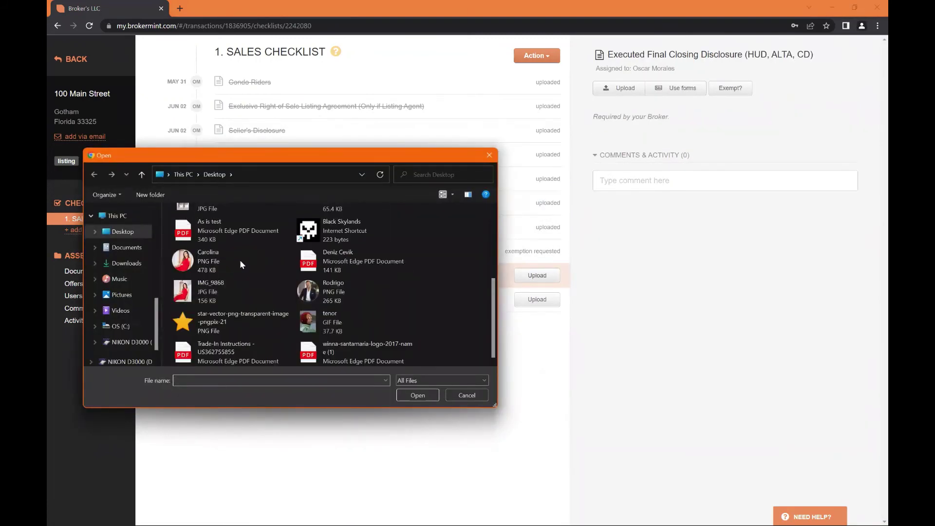
double_click(240, 229)
click(526, 300)
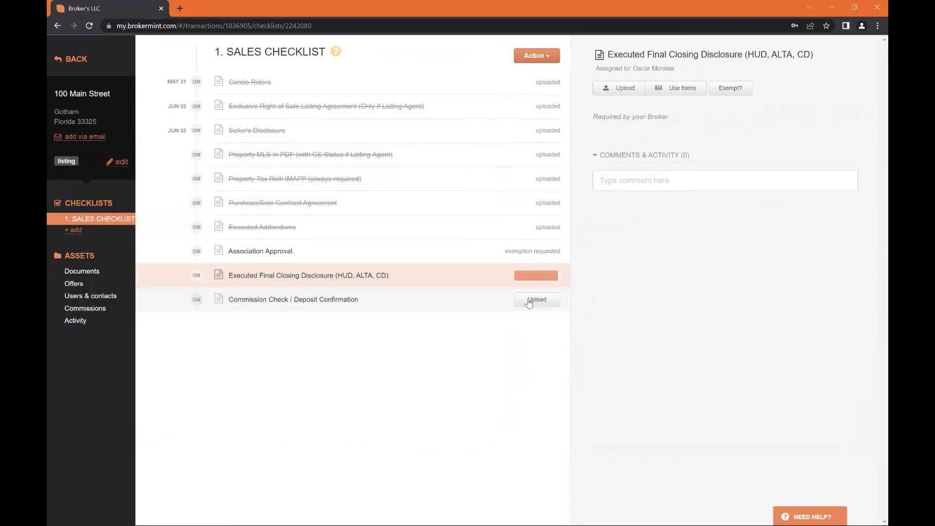
scroll(238, 271, down, 2)
double_click(238, 237)
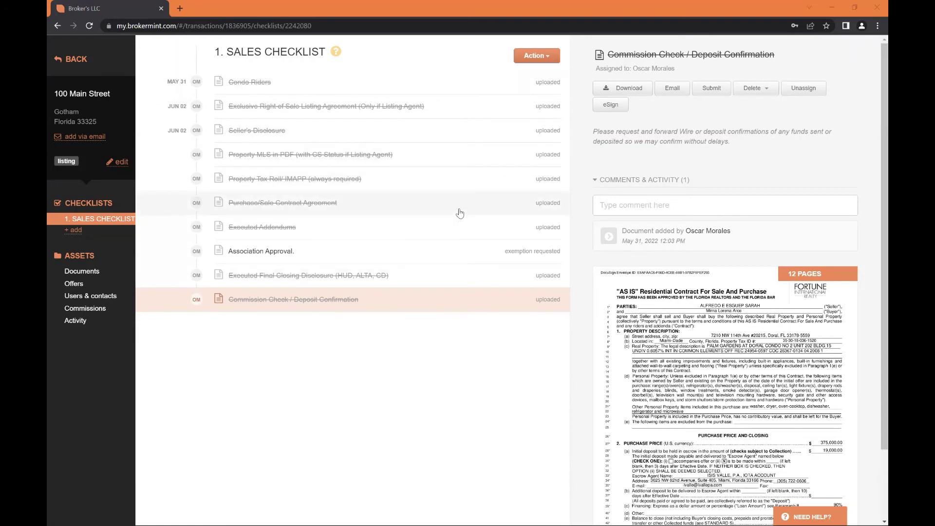
click(538, 58)
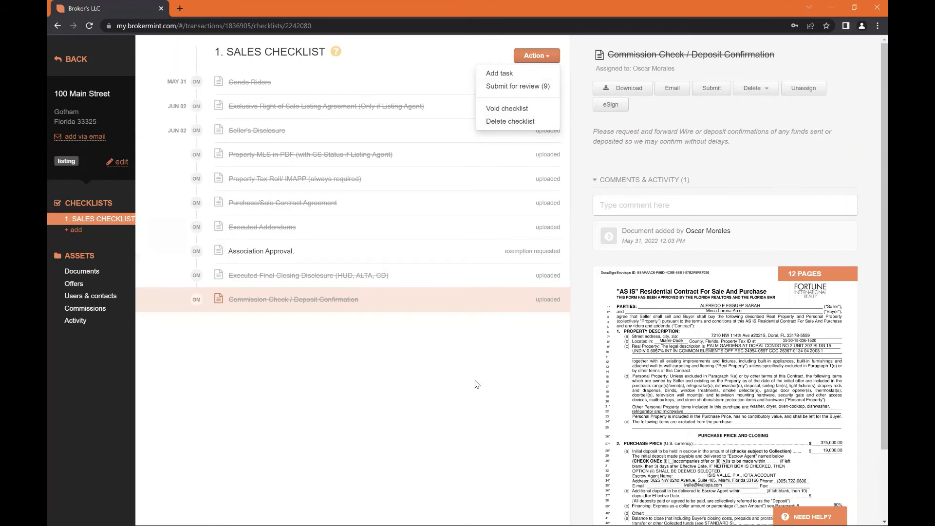
click(444, 431)
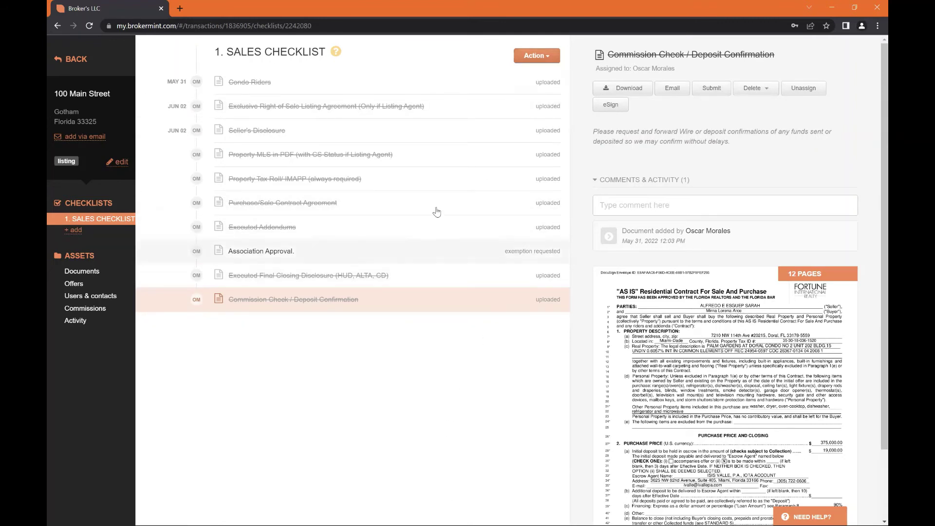
click(536, 57)
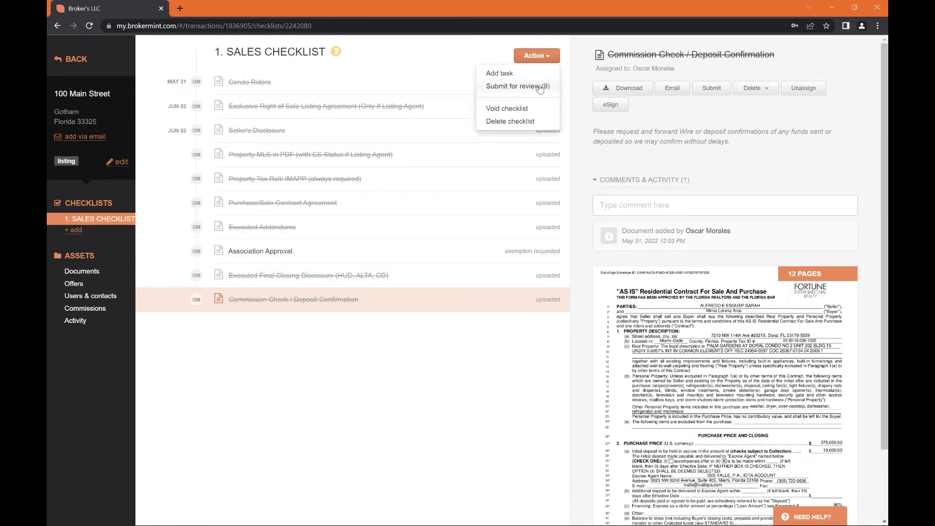
click(450, 354)
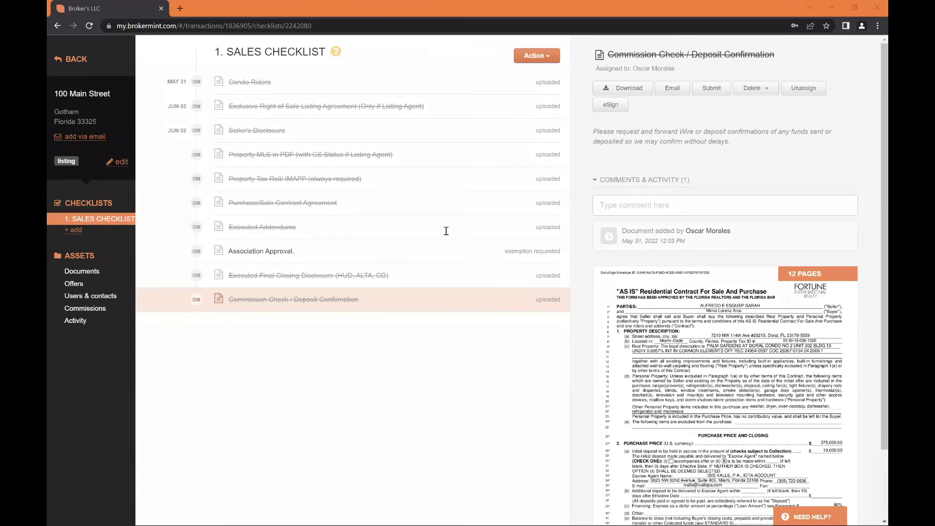
click(526, 110)
click(509, 130)
click(496, 181)
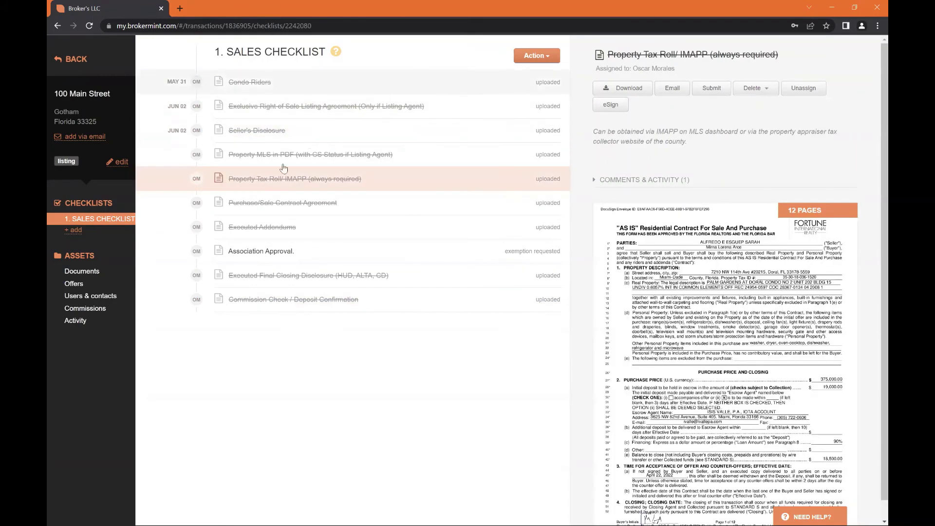
Delete the sales checklist, moving all its documents into the Unsorted folder
click(536, 58)
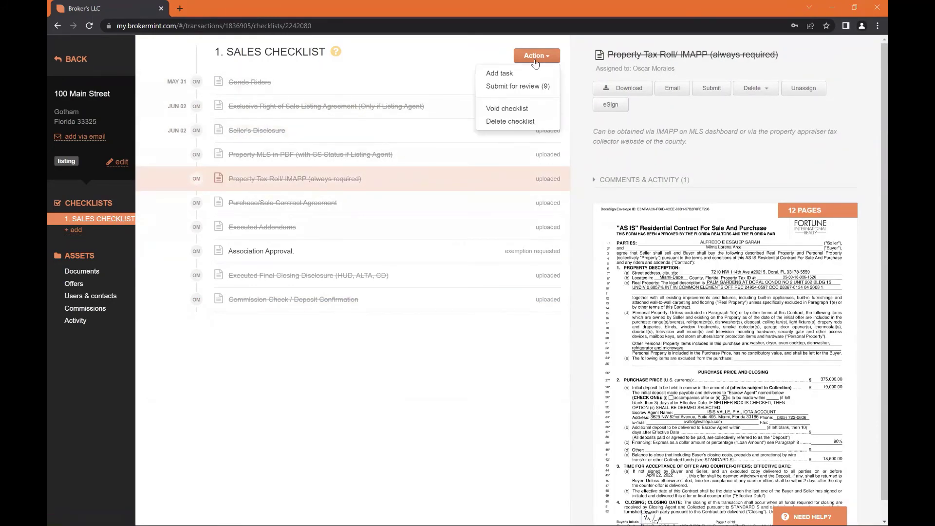
click(511, 125)
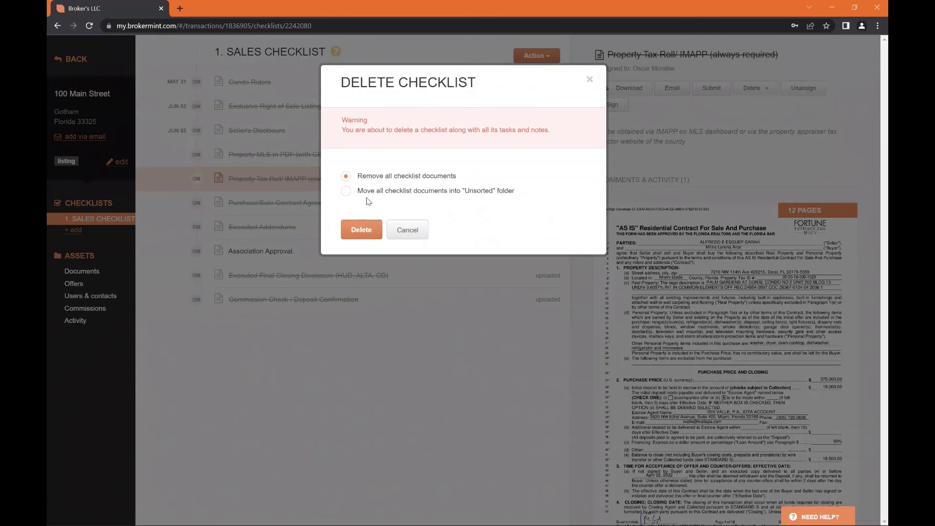
click(346, 190)
click(360, 230)
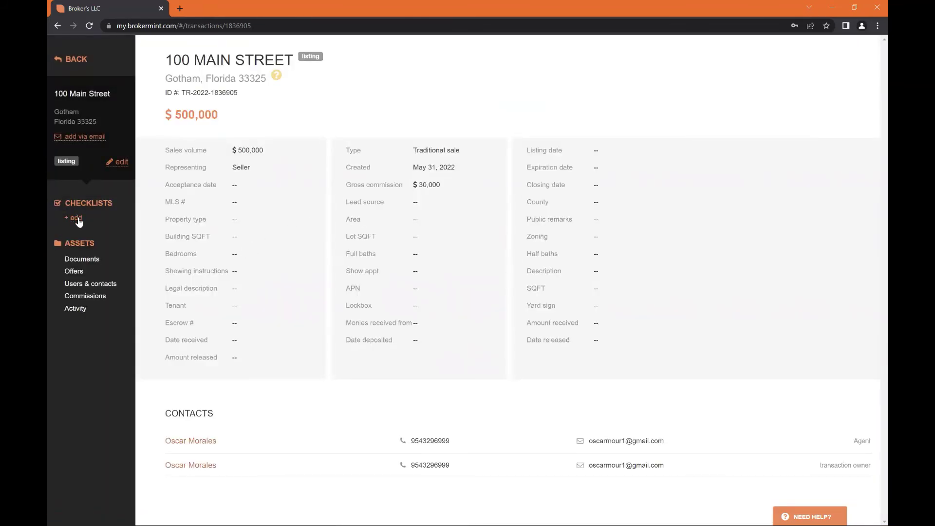
Add a new Sales Checklist from the template and view the nine Unsorted documents
click(76, 218)
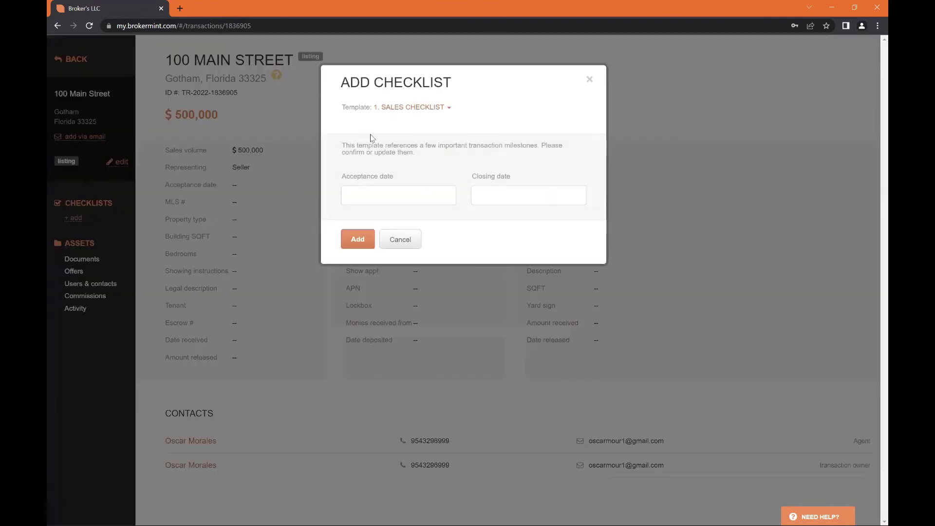
click(352, 241)
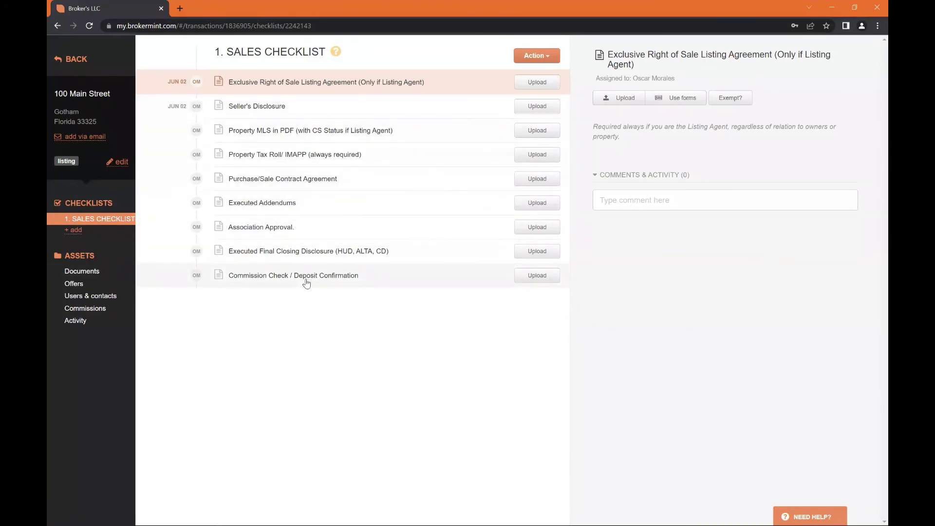
click(108, 274)
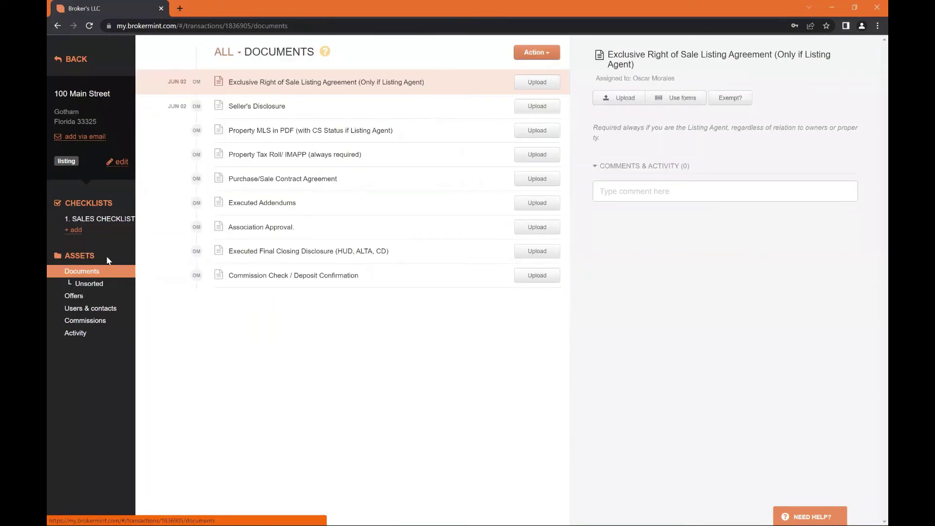
click(90, 284)
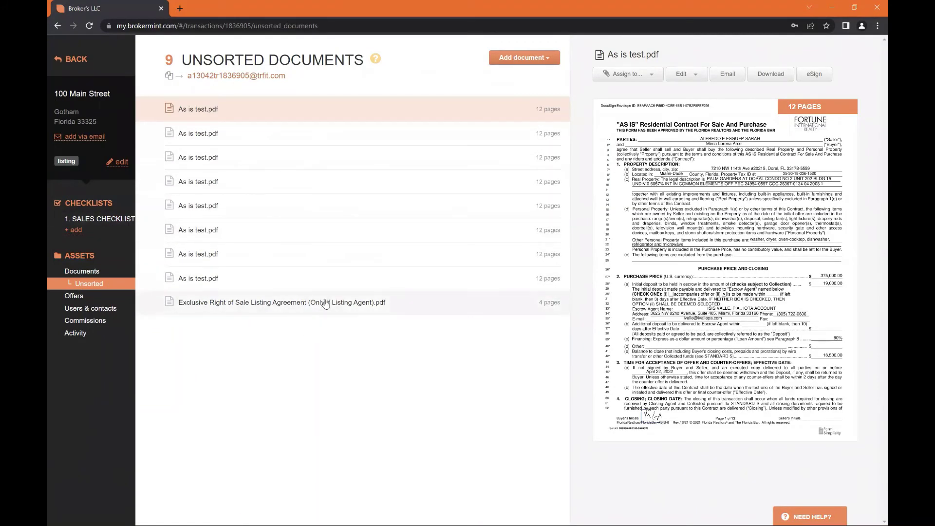
Assign the Exclusive Right of Sale Listing Agreement PDF to its checklist item
click(263, 304)
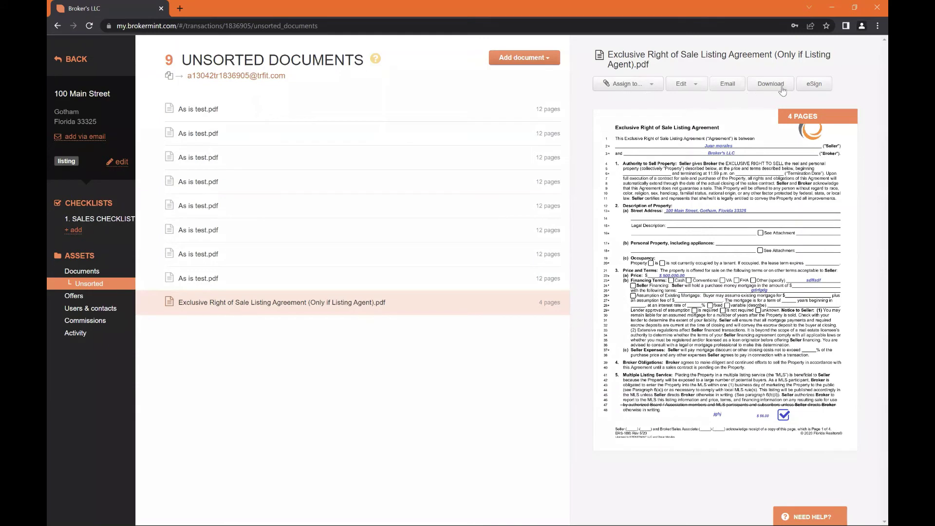
click(649, 87)
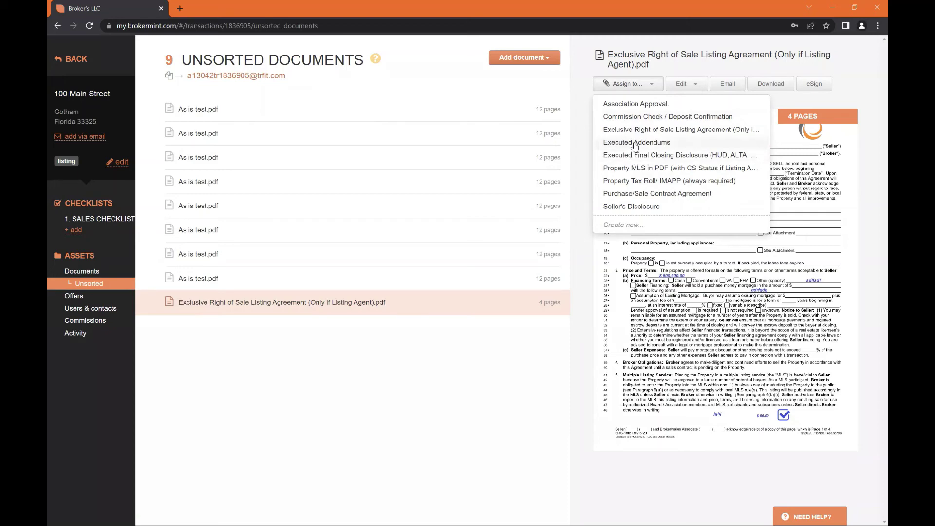
click(687, 130)
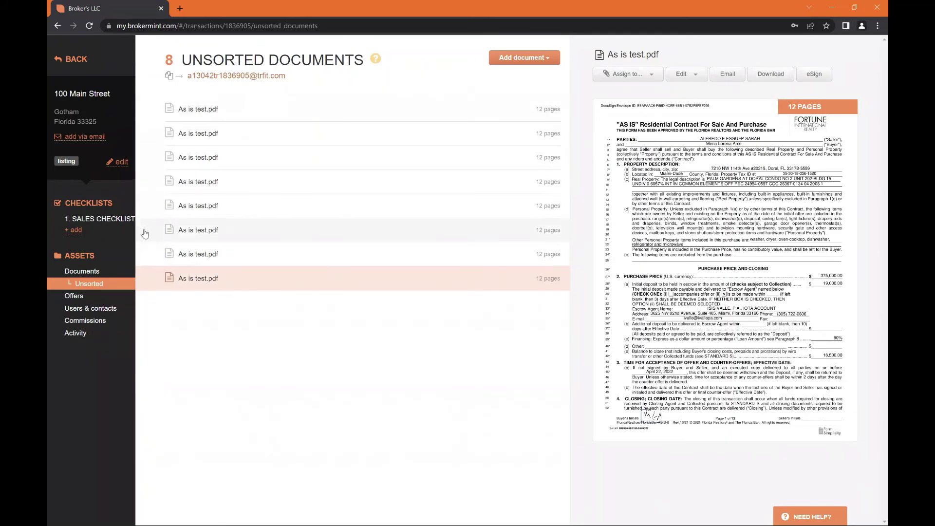
click(92, 221)
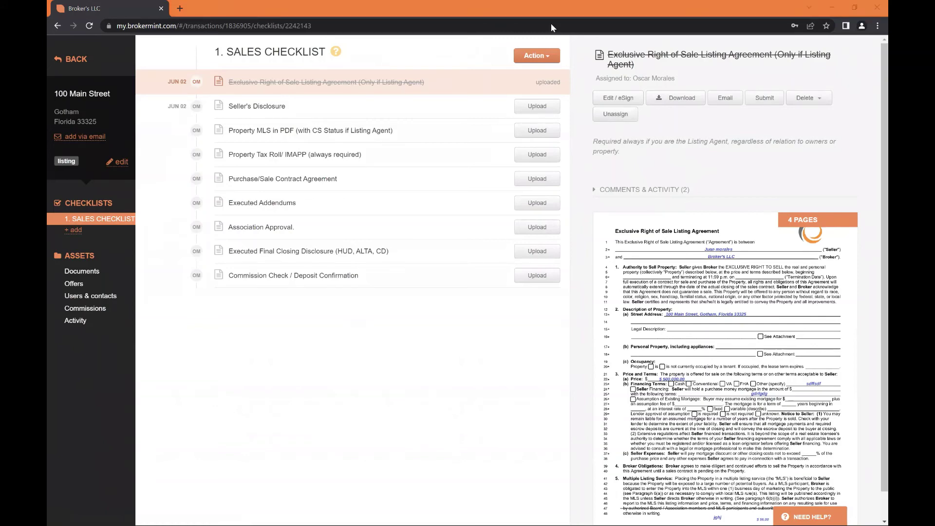
Go back to Documents > Unsorted showing the eight As is test.pdf copies
click(81, 270)
click(107, 283)
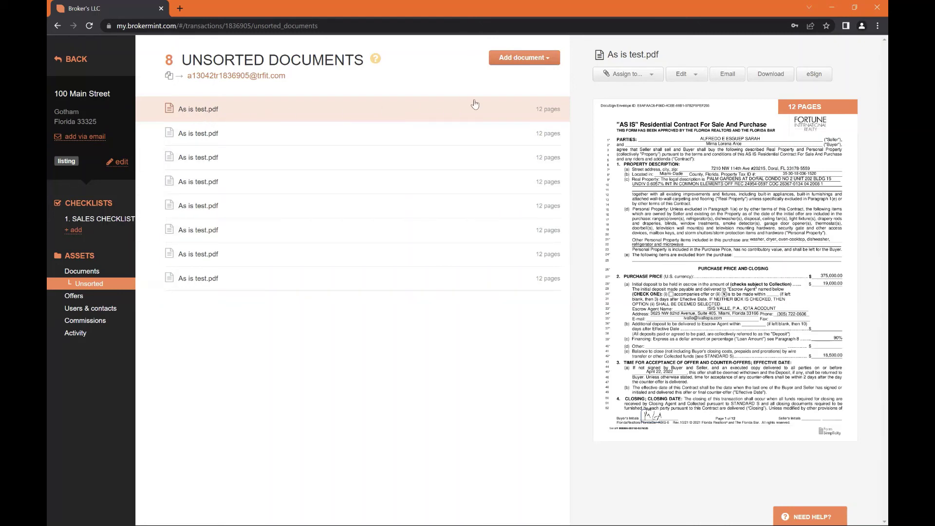
Start splitting As is test.pdf, filing pages 1–5 as Executed Addendums
click(655, 76)
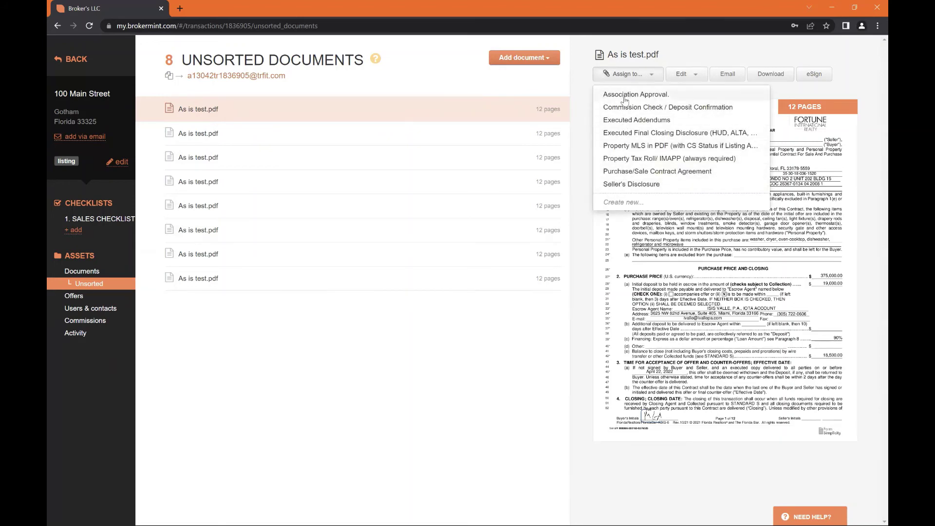
click(679, 58)
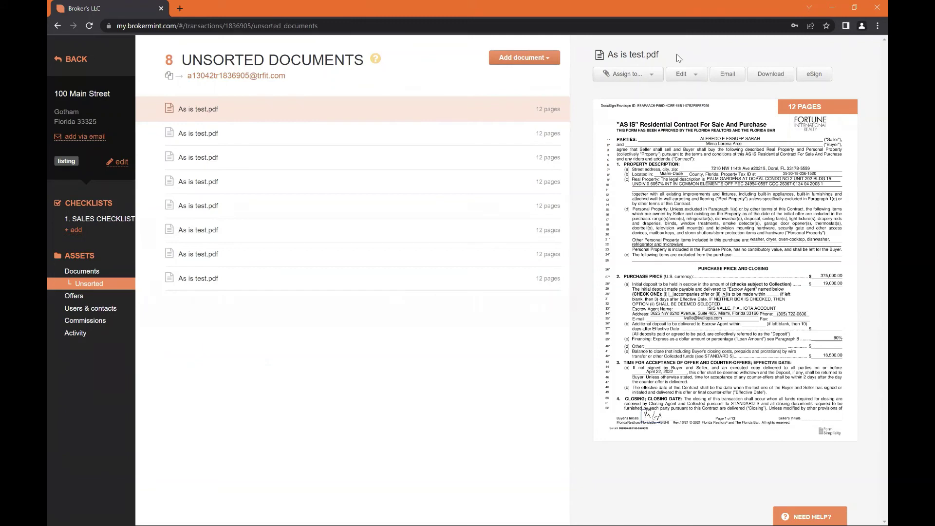
click(688, 74)
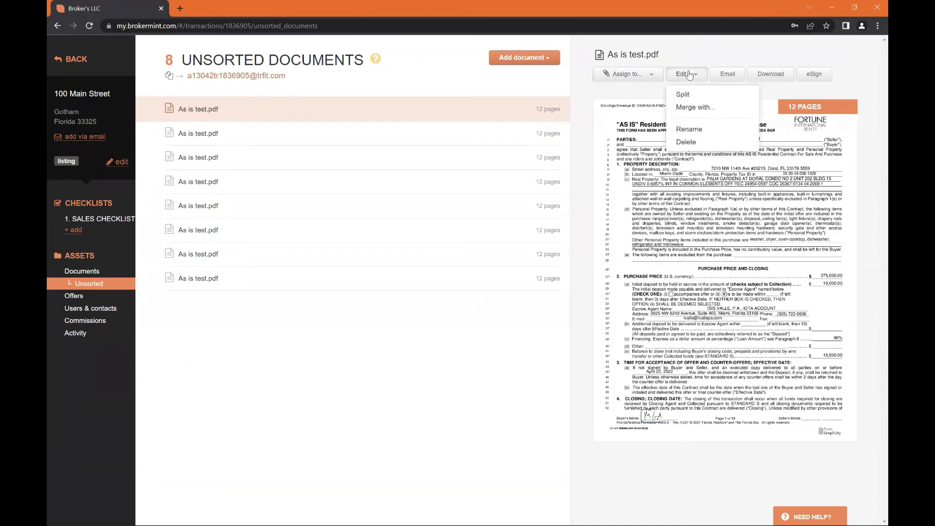
click(685, 95)
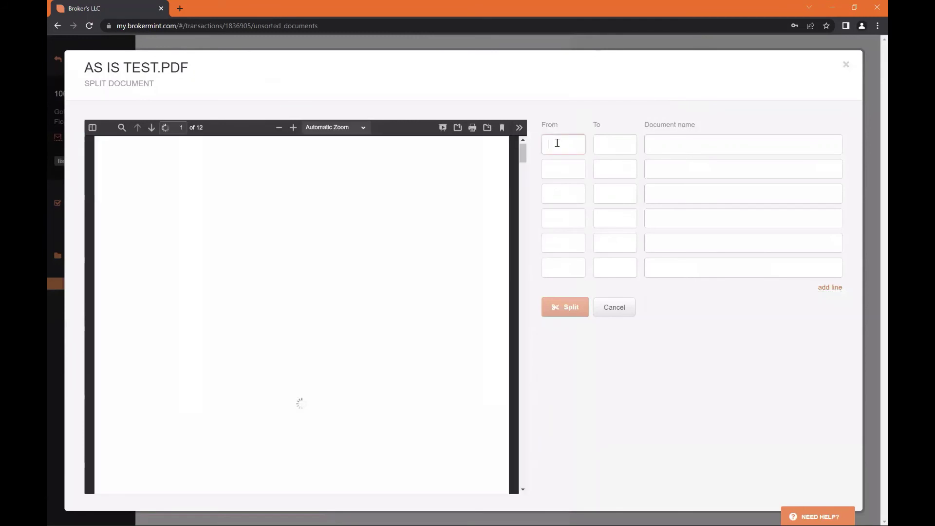
click(563, 143)
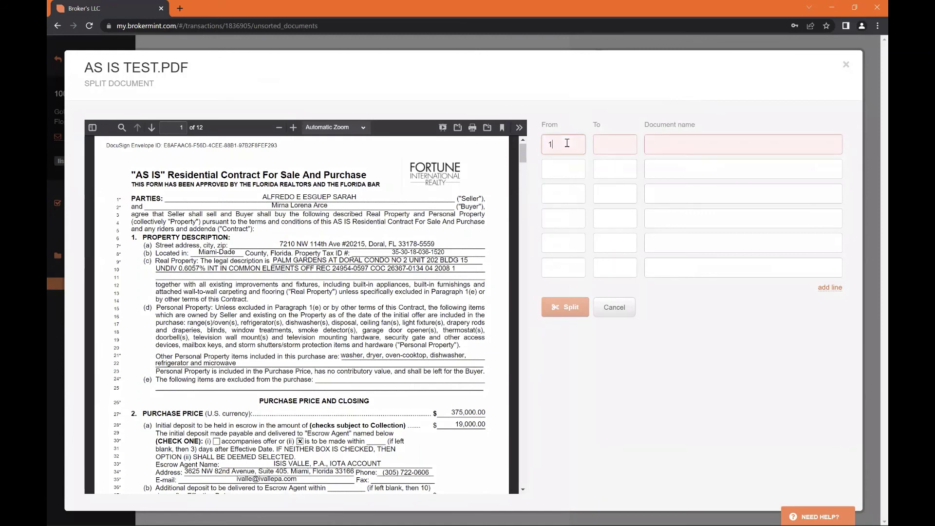
key(Tab)
click(656, 142)
text(ex)
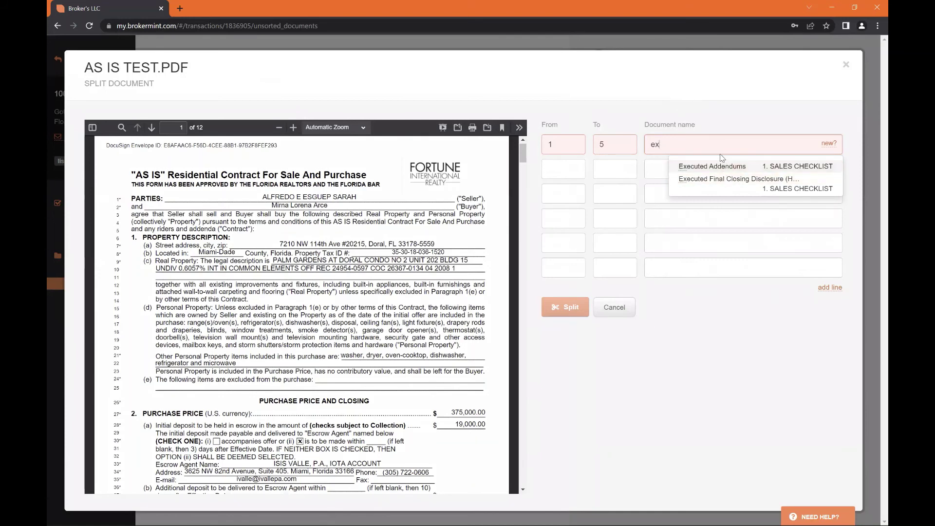
click(715, 166)
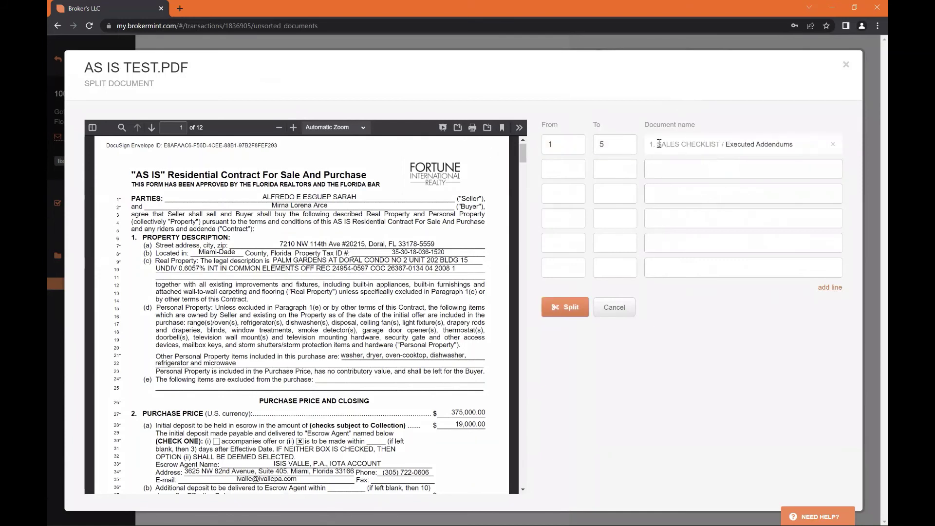
Add split parts pages 6–8 named CONDO and 8–12 named CONTRACT
click(578, 165)
text(6)
key(Tab)
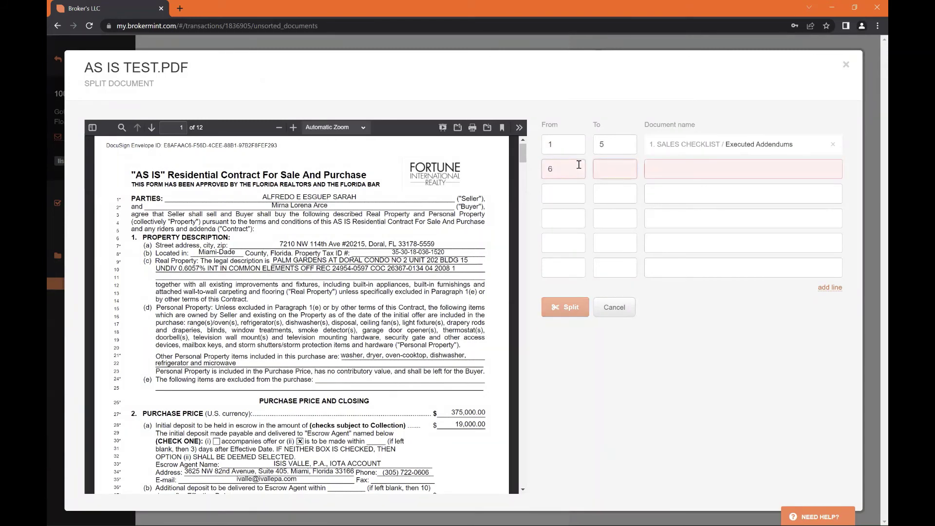
click(657, 167)
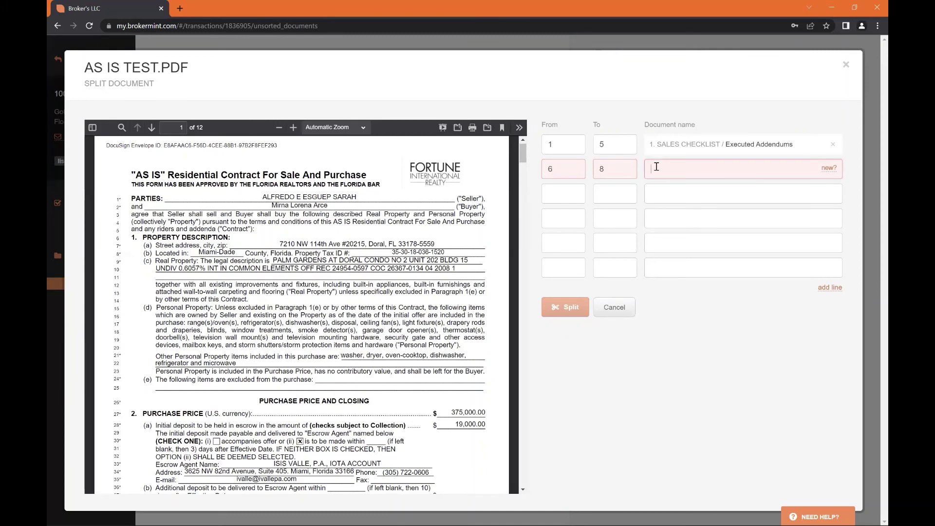
text(CONDO)
click(828, 168)
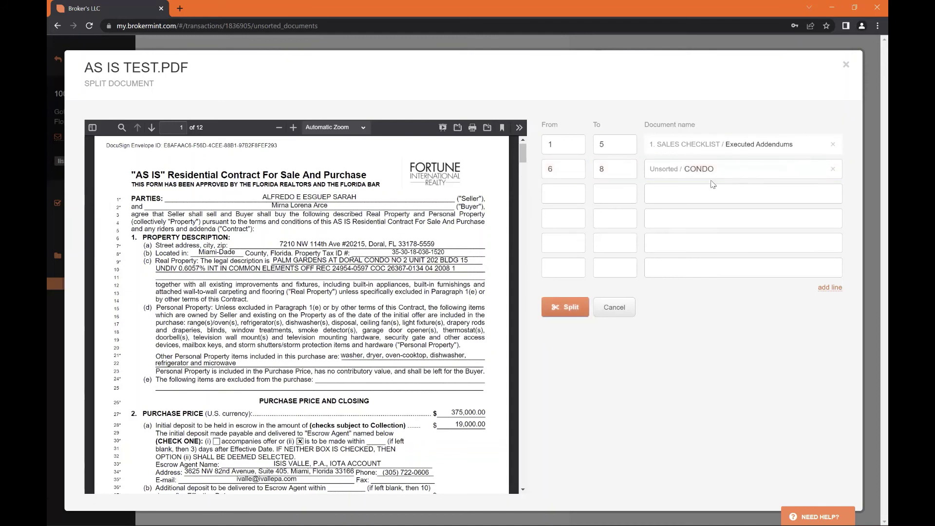
click(730, 170)
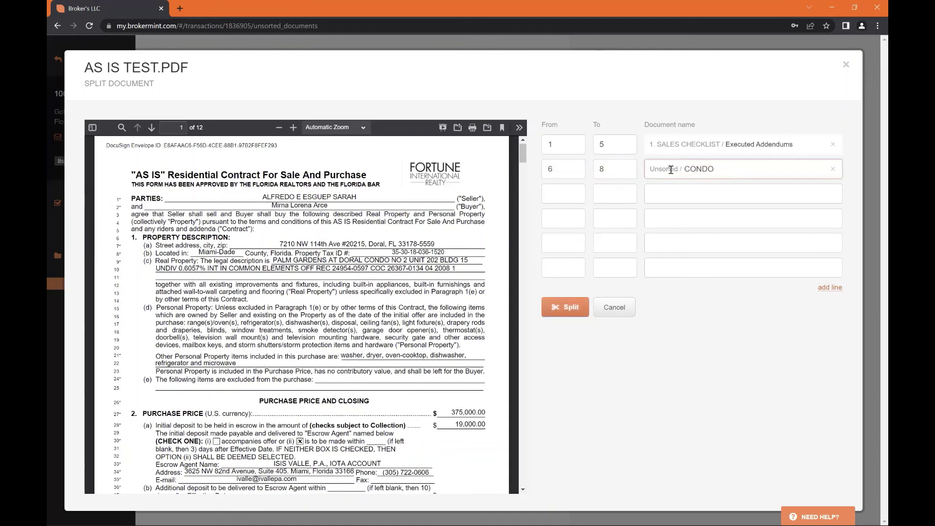
click(577, 189)
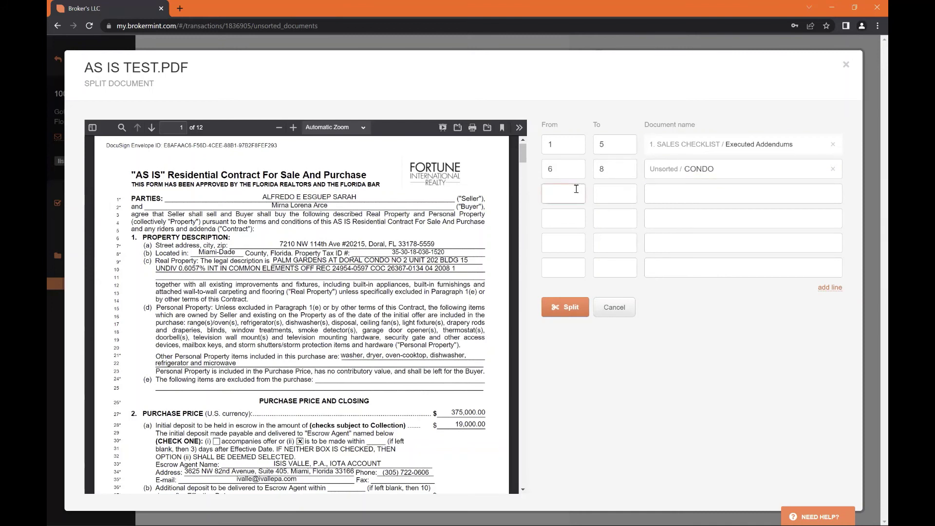
text(8)
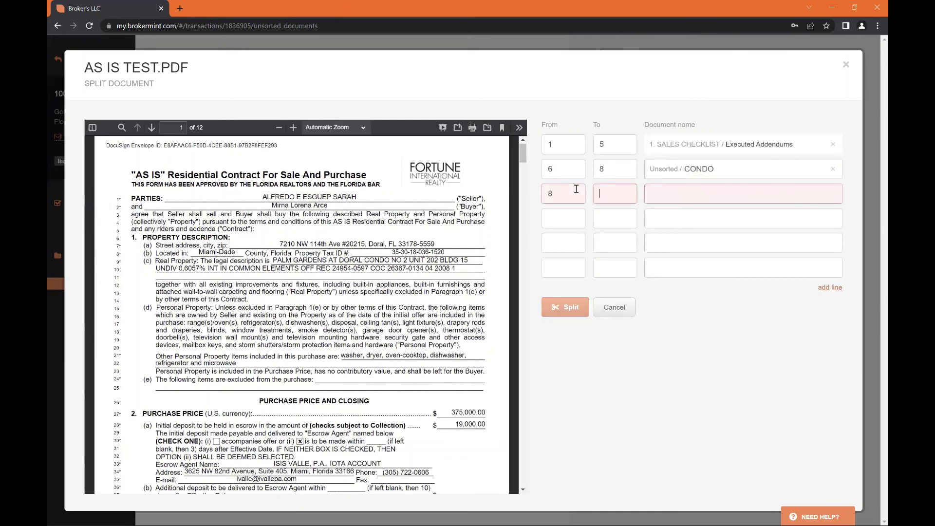
click(704, 194)
text(CONTRACT)
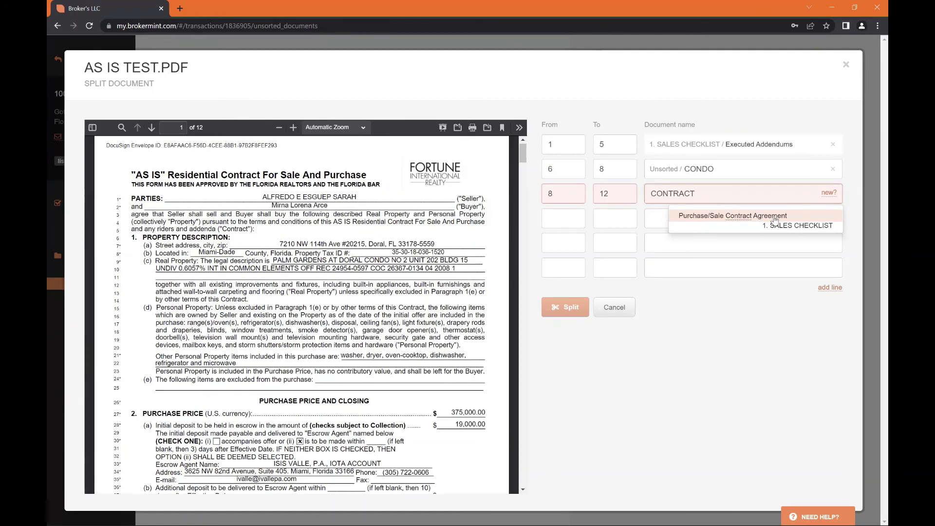
Create a new checklist item named AS IS CONTRACT for pages 8–12
click(827, 193)
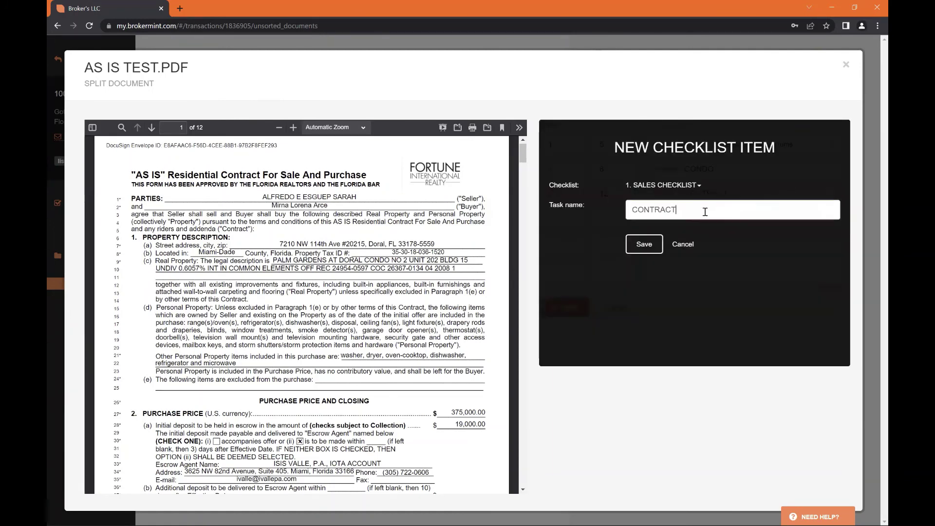
key(ctrl+a)
key(BackSpace)
text(AS IS )
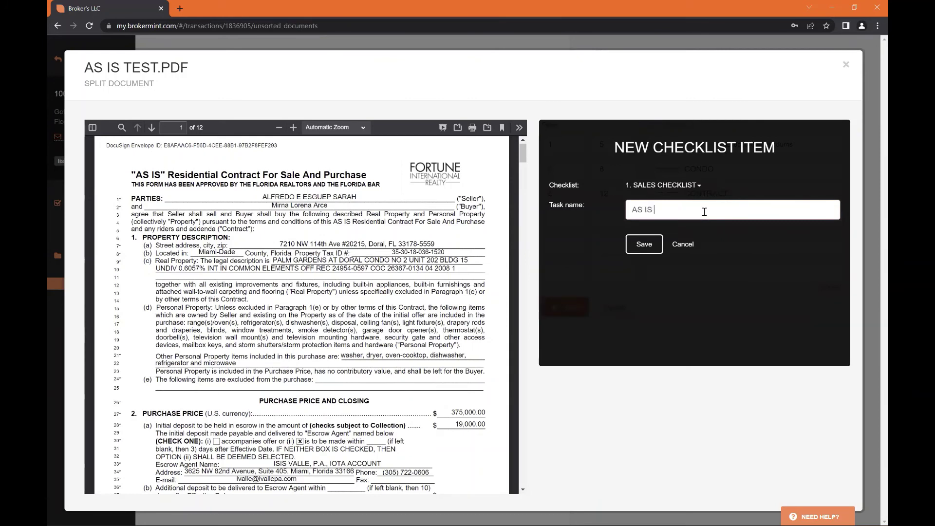
text(CONTRACT)
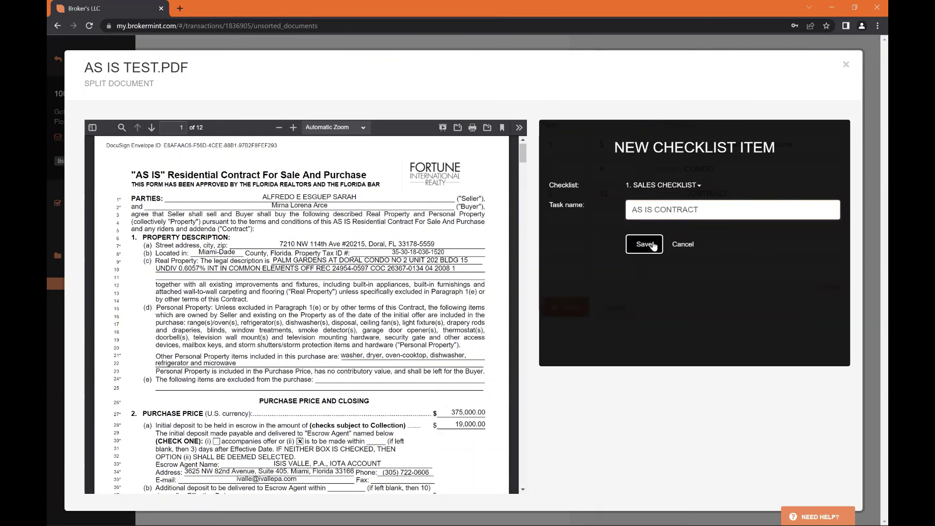
click(651, 244)
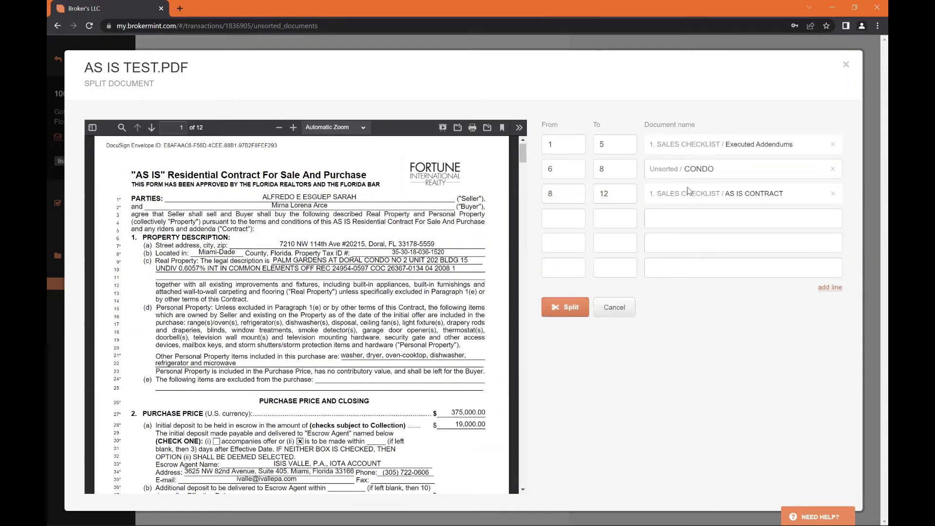
Split As is test.pdf into its three parts, including CONDO and AS IS CONTRACT
drag(654, 147, 783, 144)
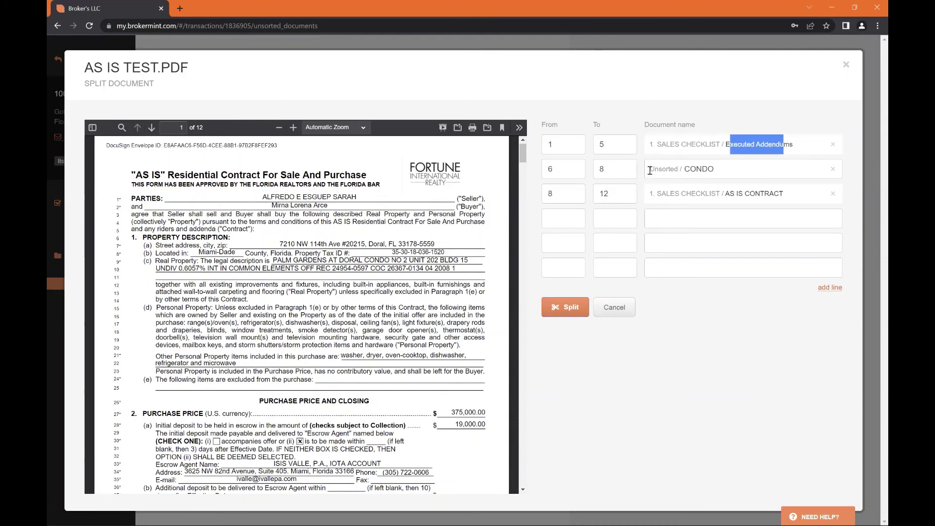
drag(650, 170, 716, 165)
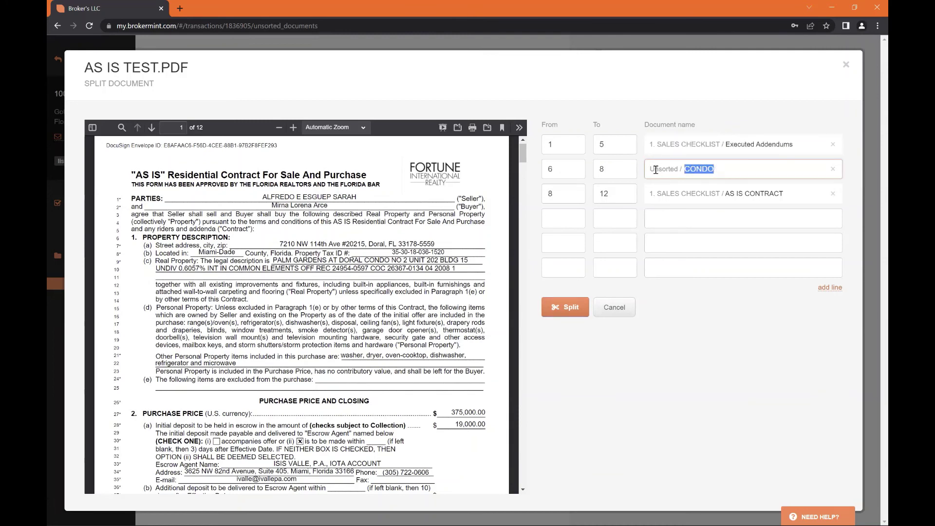
drag(657, 192, 775, 194)
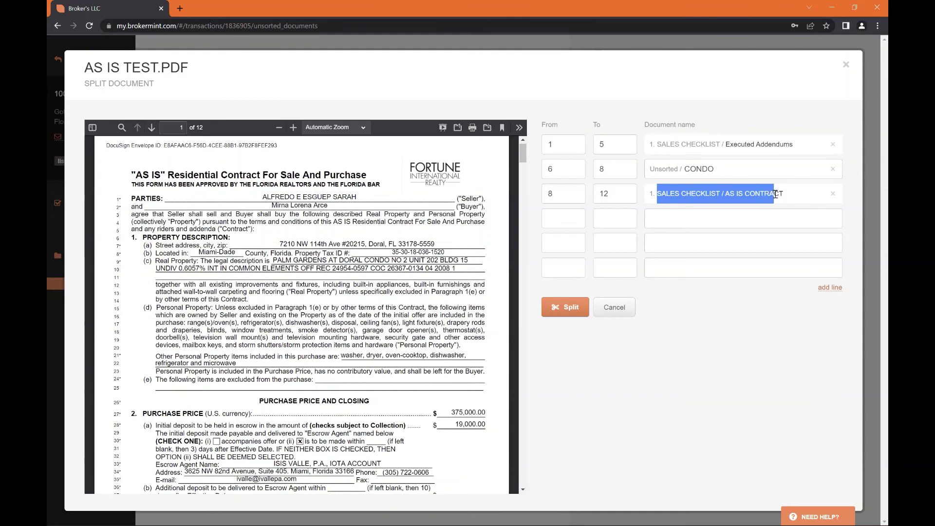
click(563, 308)
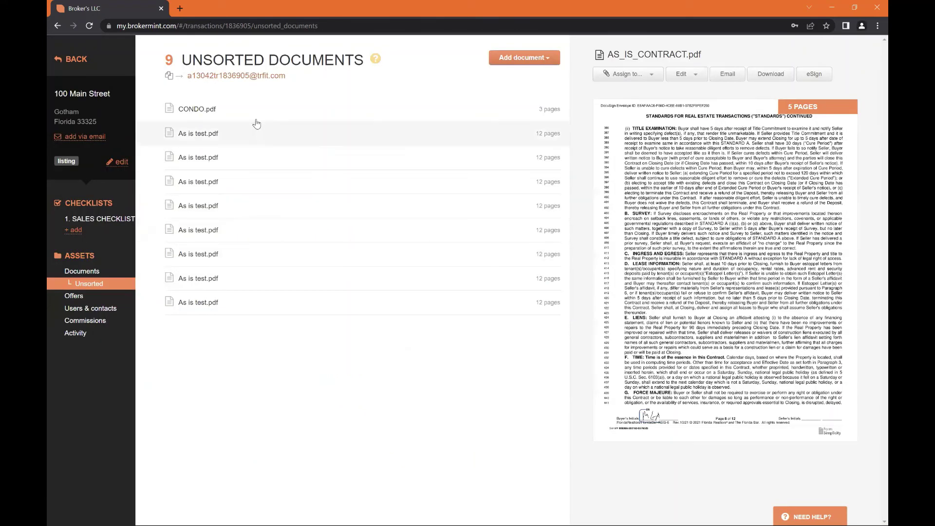
Preview CONDO.pdf and the AS IS CONTRACT and Executed Addendums checklist items, then return to Unsorted
click(244, 109)
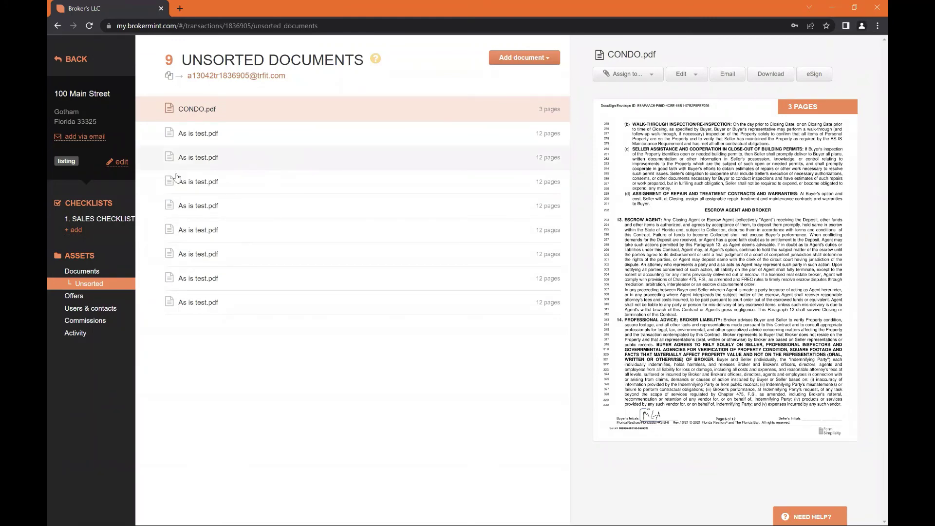
click(117, 218)
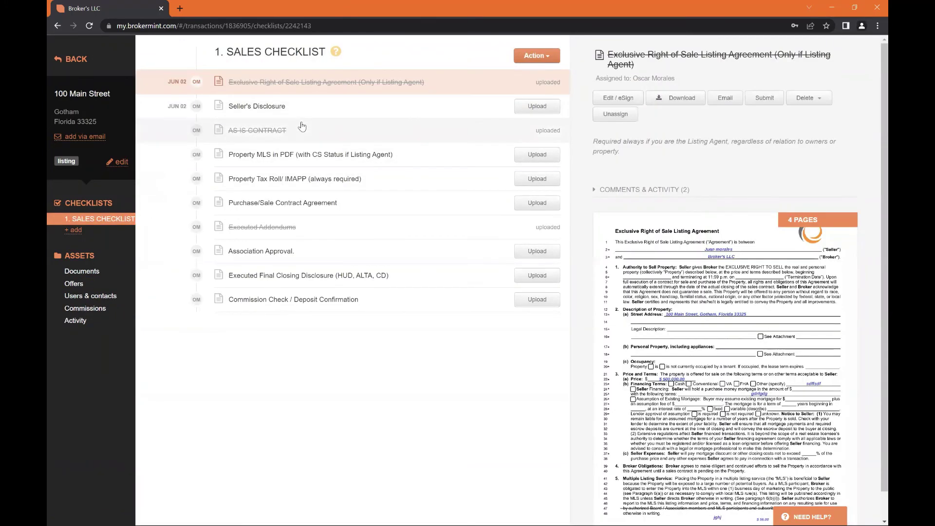
click(302, 127)
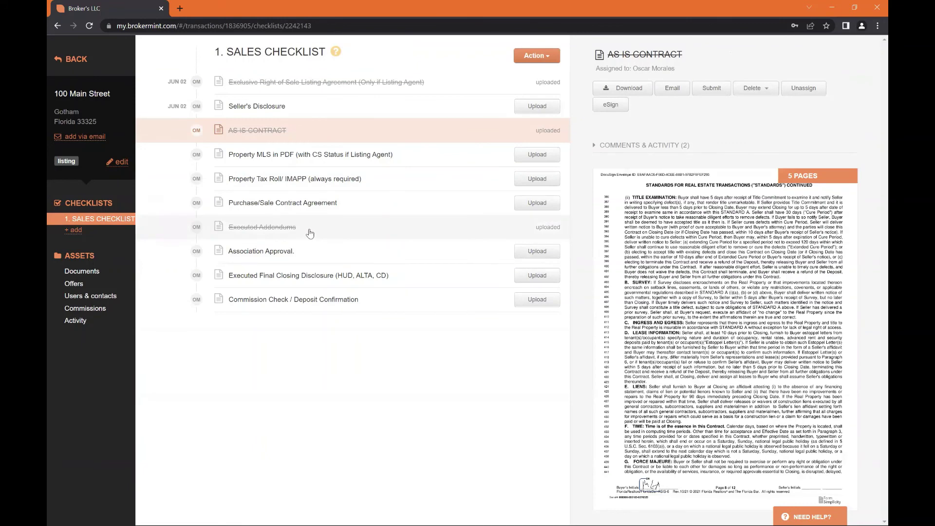
click(310, 233)
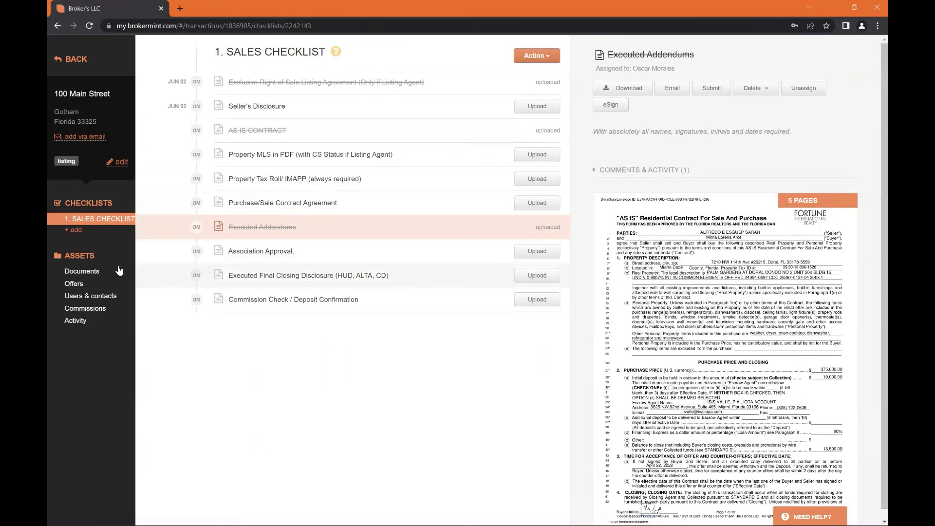
click(119, 270)
click(93, 284)
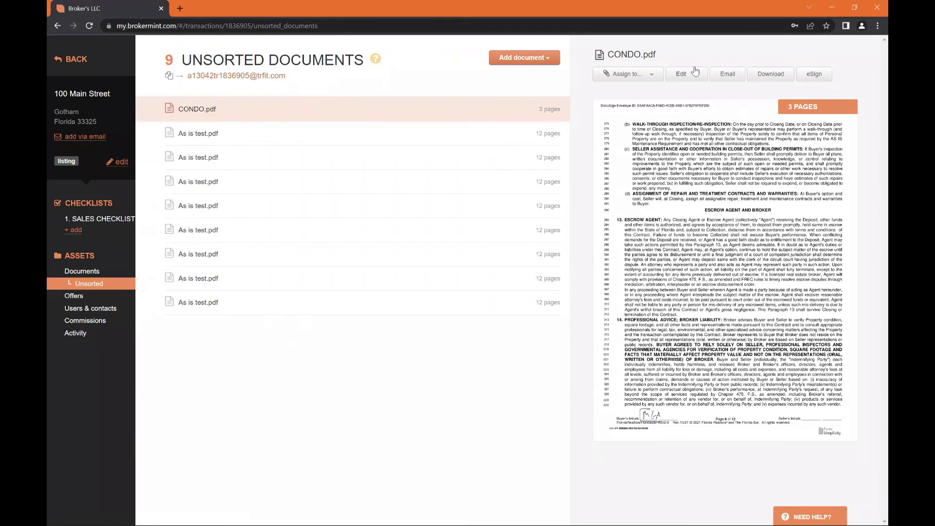
Start a merge from CONDO.pdf and add three As is test.pdf files to it
click(692, 73)
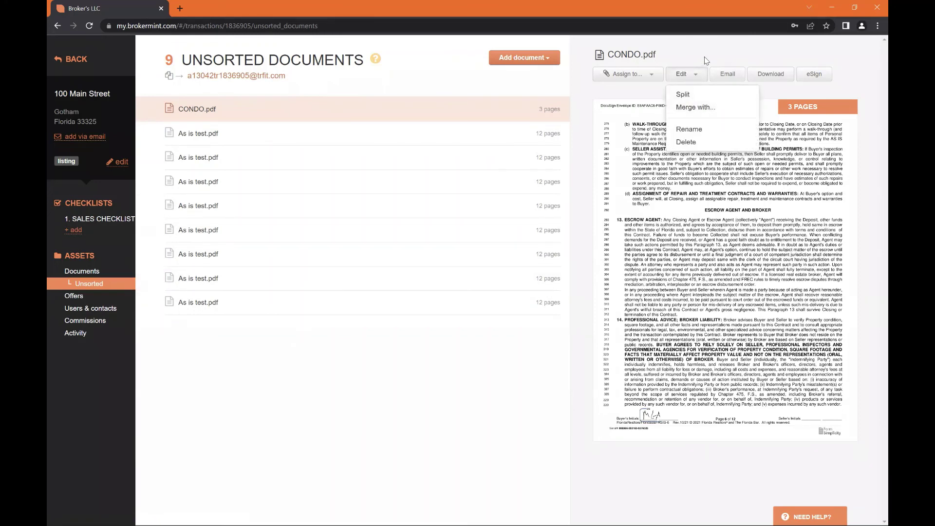
click(707, 59)
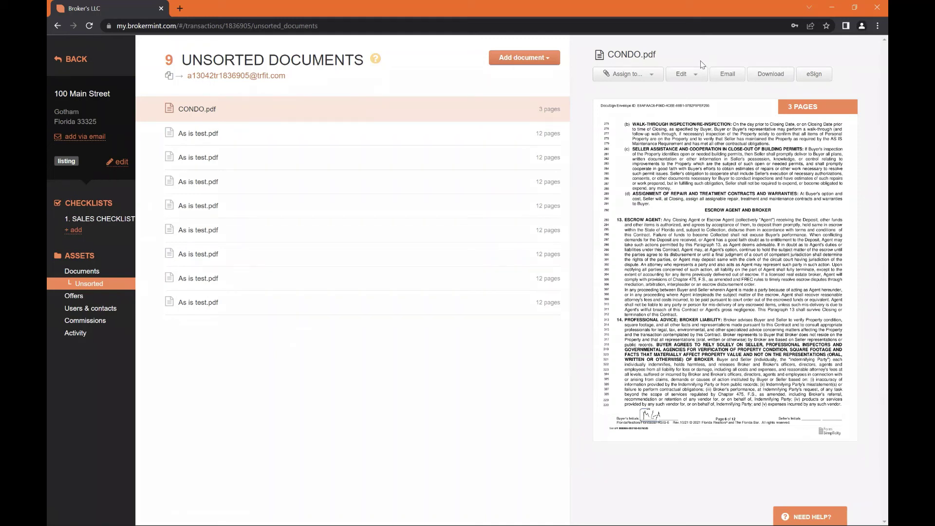
click(687, 76)
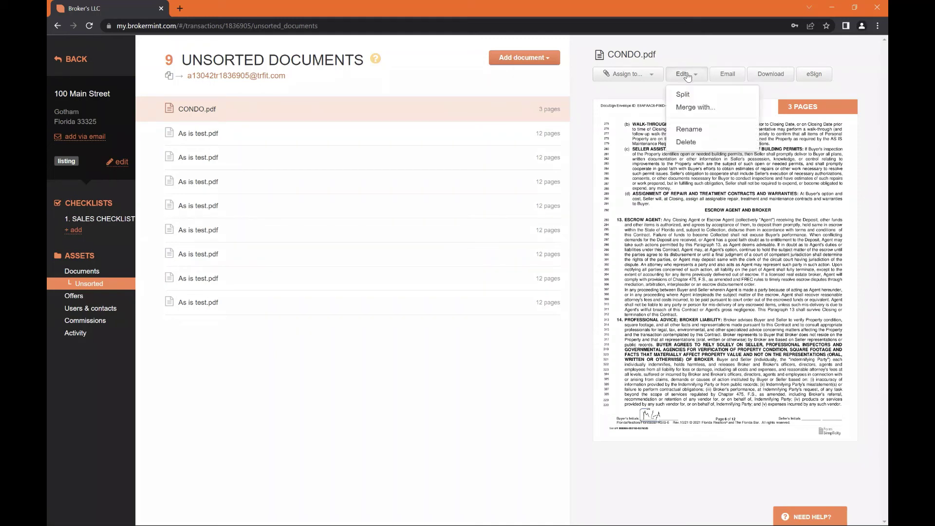
click(700, 104)
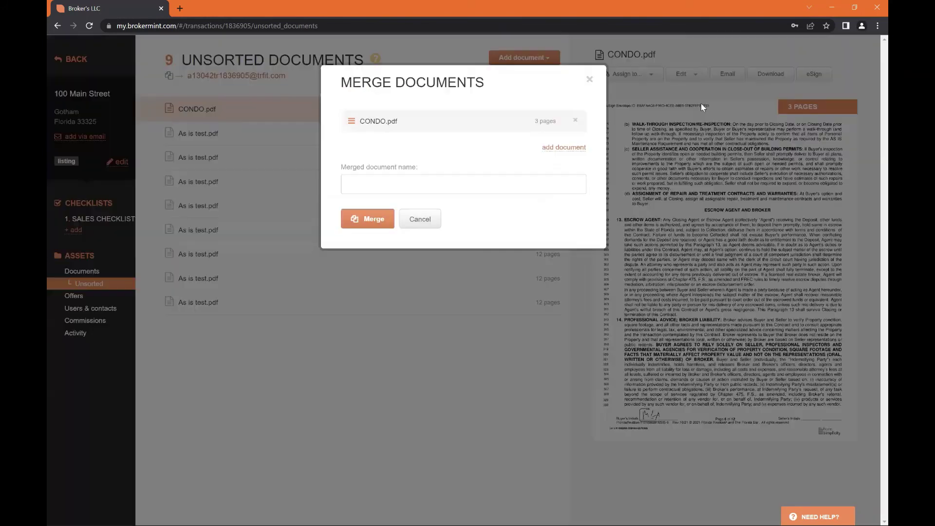
click(561, 147)
click(545, 162)
click(560, 174)
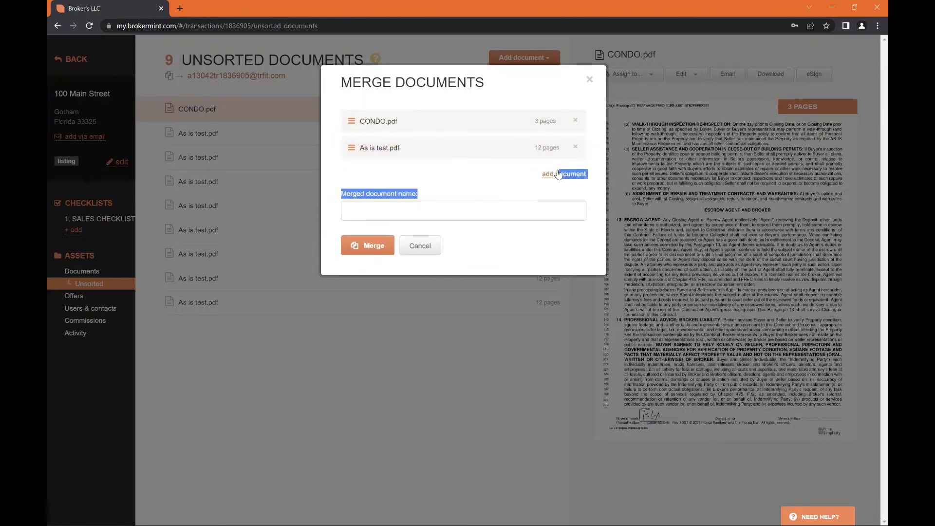
click(544, 207)
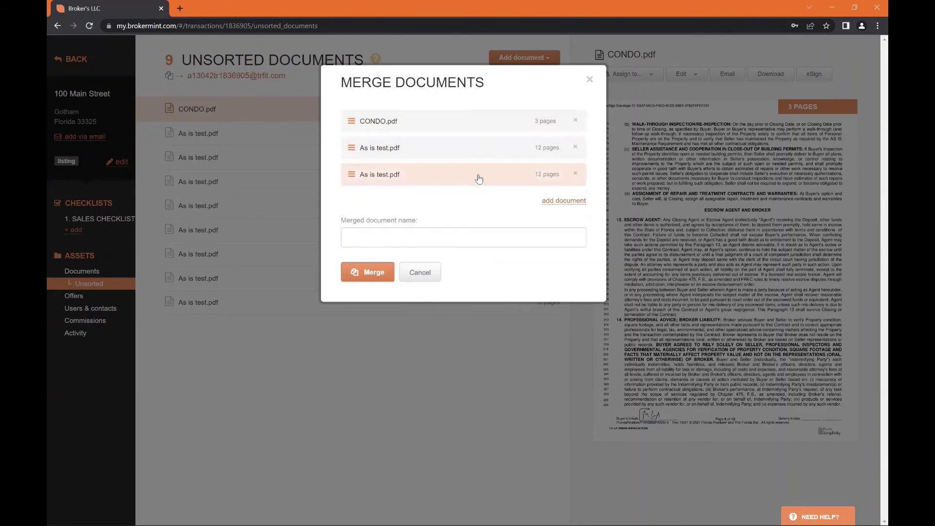
click(560, 201)
click(548, 230)
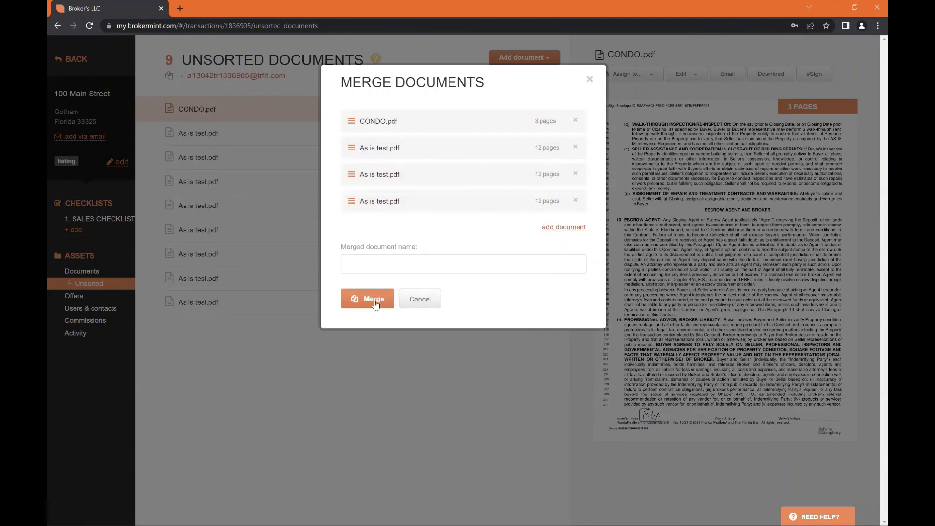
Name the result fULL CONTRACT and merge it into a 39-page document
click(375, 304)
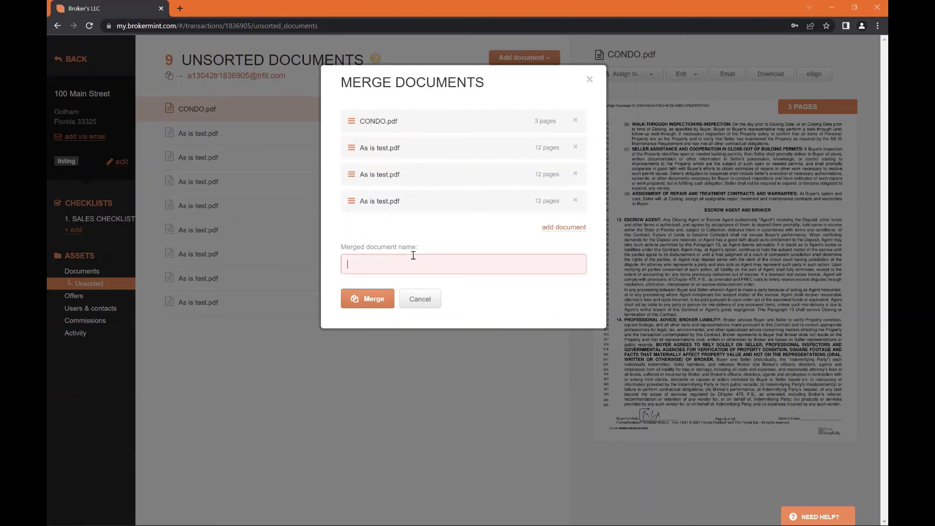
text(fULL CONTR5A)
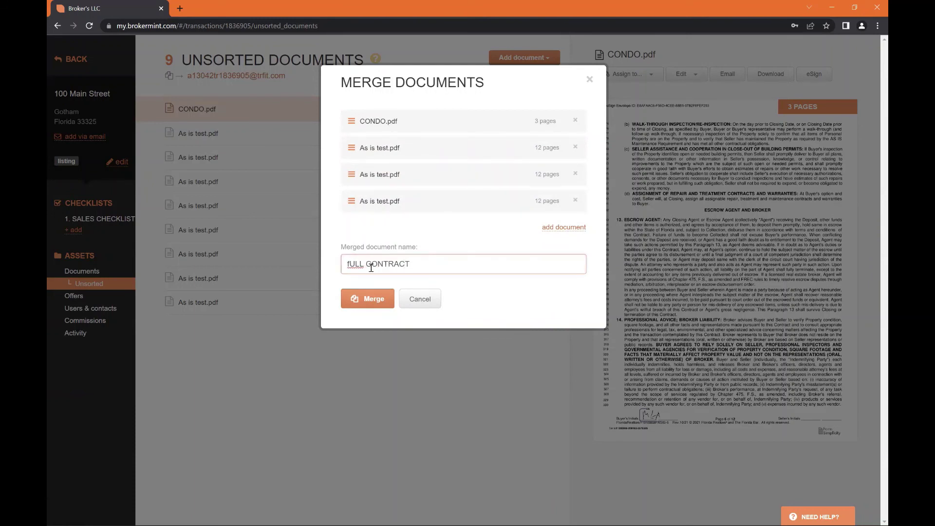
click(363, 299)
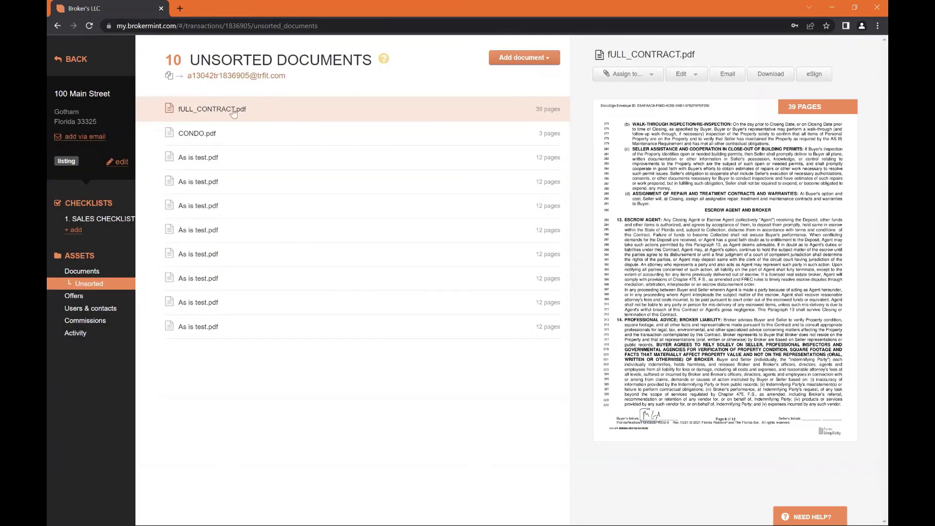
triple_click(544, 110)
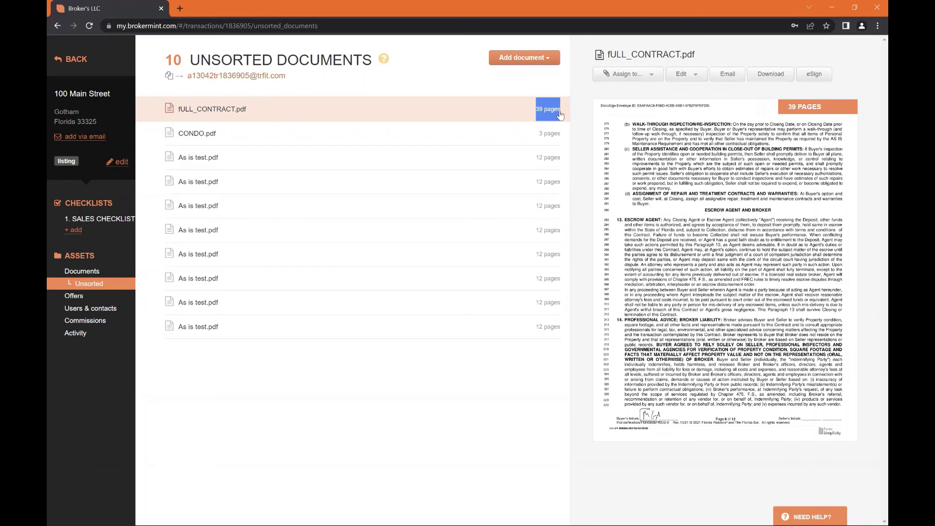
click(475, 116)
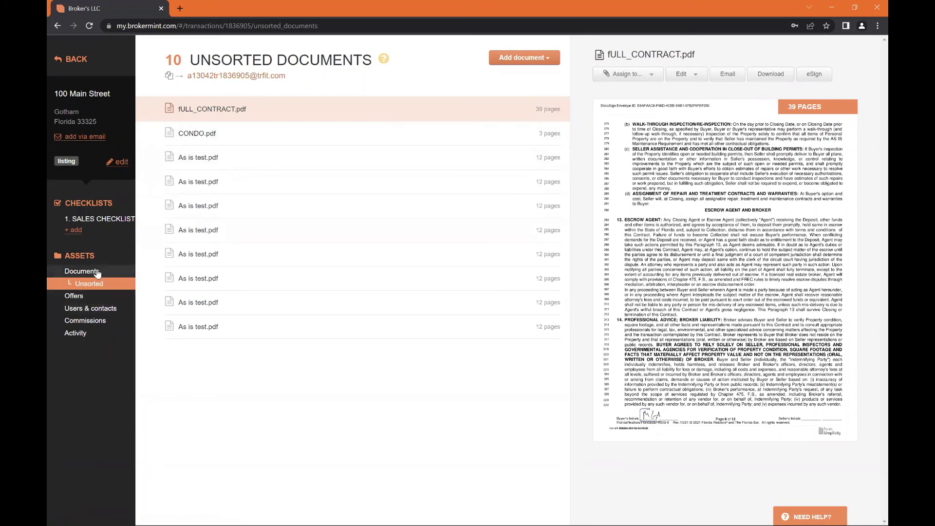
Reach Commissions via Offers and Users & contacts, and inspect the $499 Clompiance Fee entry
click(87, 297)
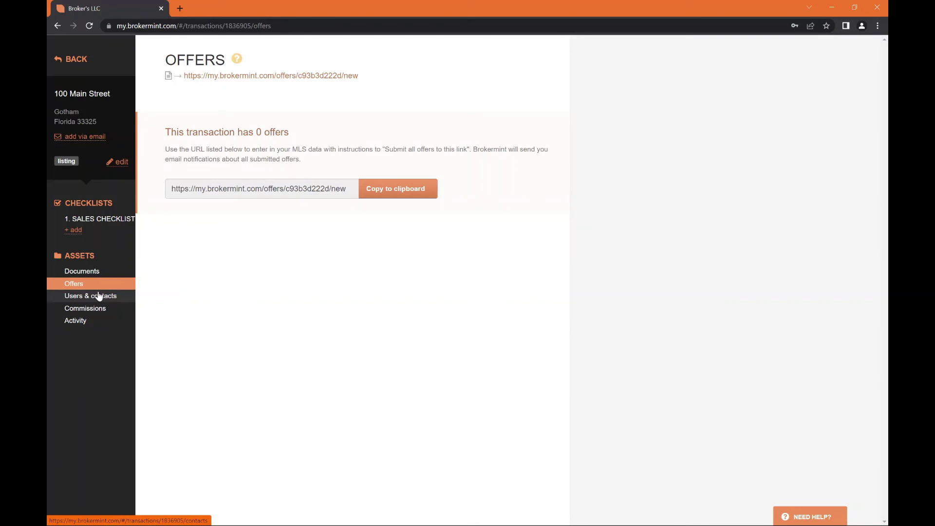
click(99, 296)
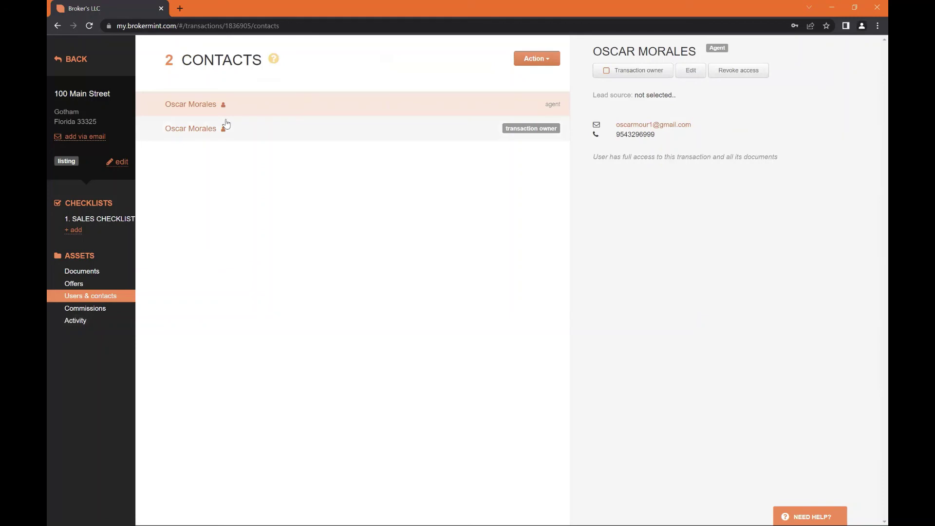
click(536, 61)
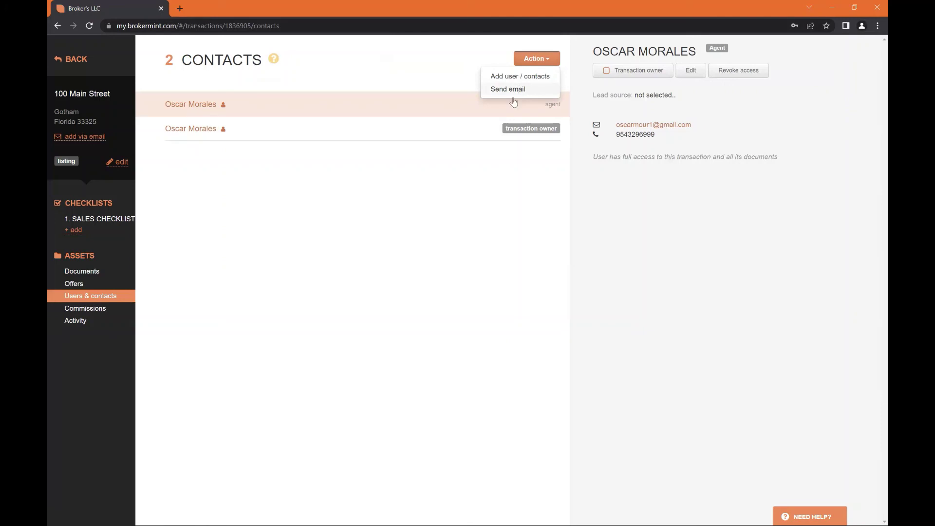
click(386, 289)
click(103, 310)
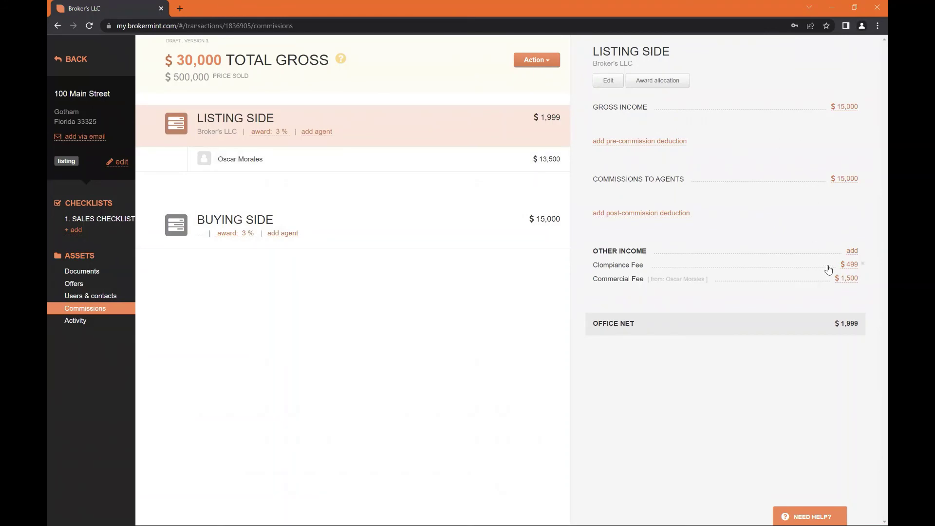
triple_click(850, 264)
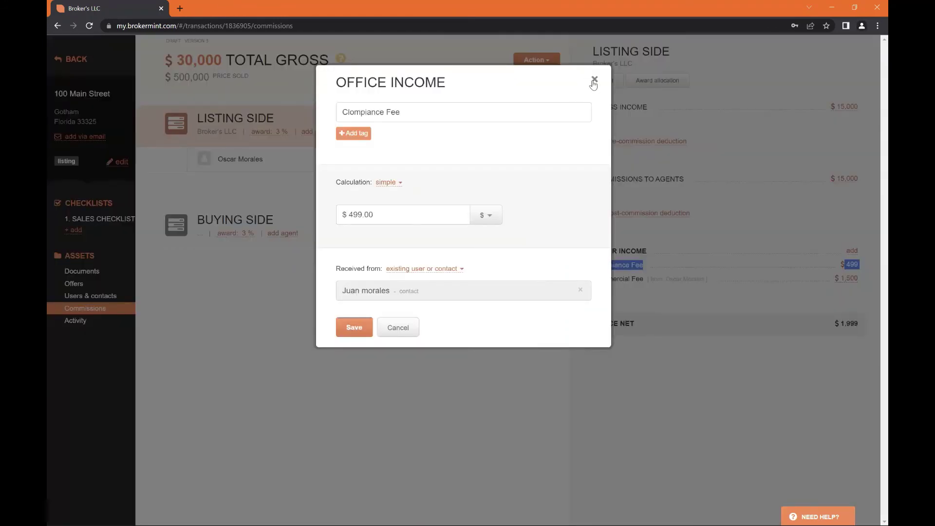
click(593, 81)
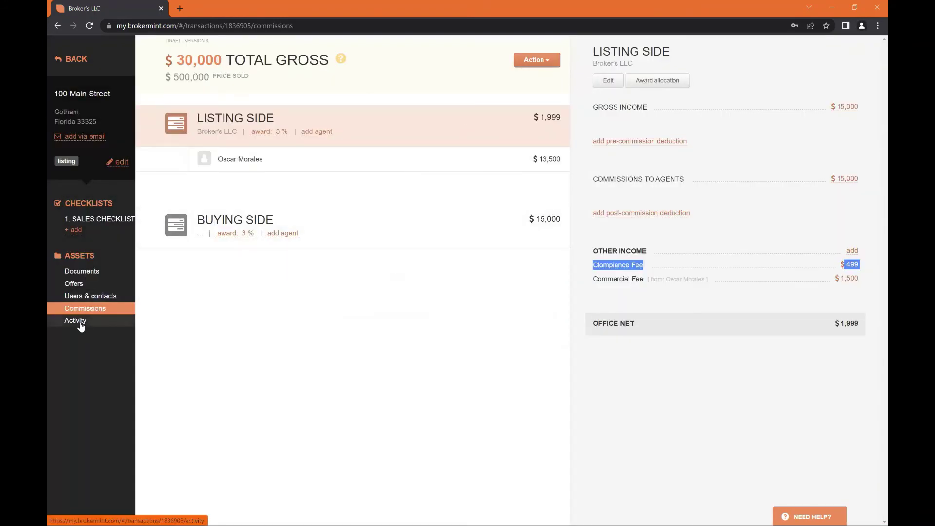
Review the activity log entries for the merged files and reassigned documents
click(78, 322)
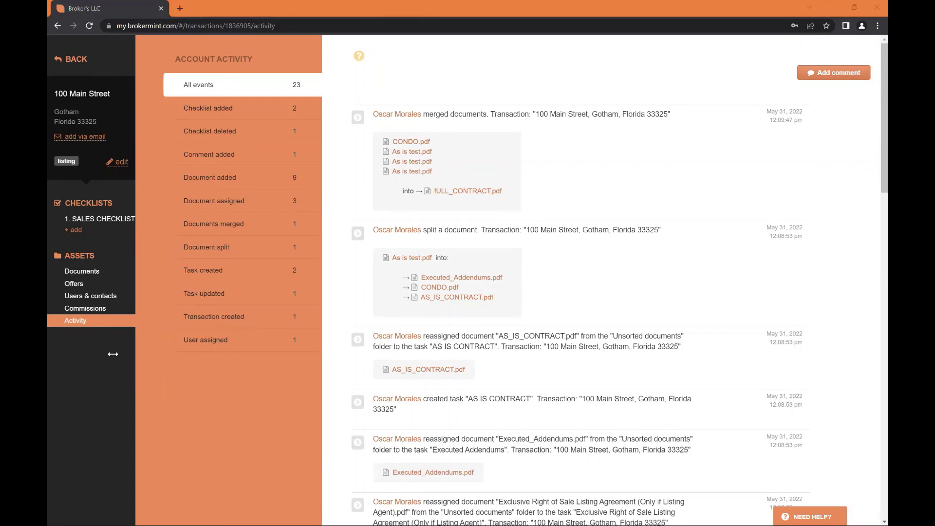
drag(675, 118, 574, 136)
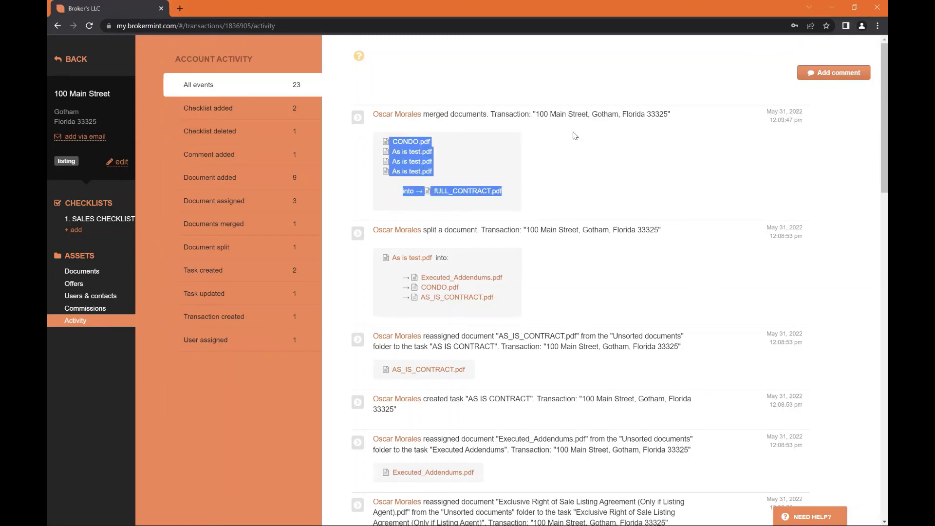
click(489, 139)
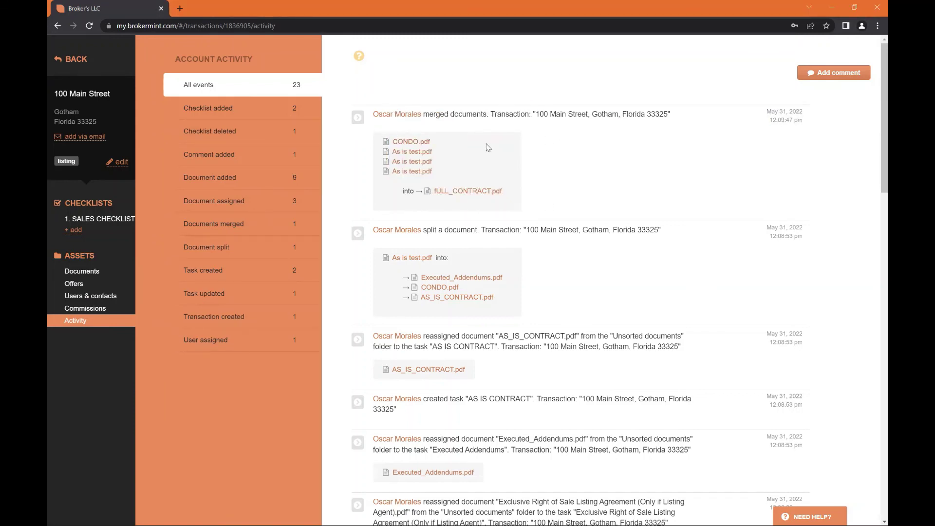
scroll(496, 185, down, 2)
drag(426, 131, 516, 131)
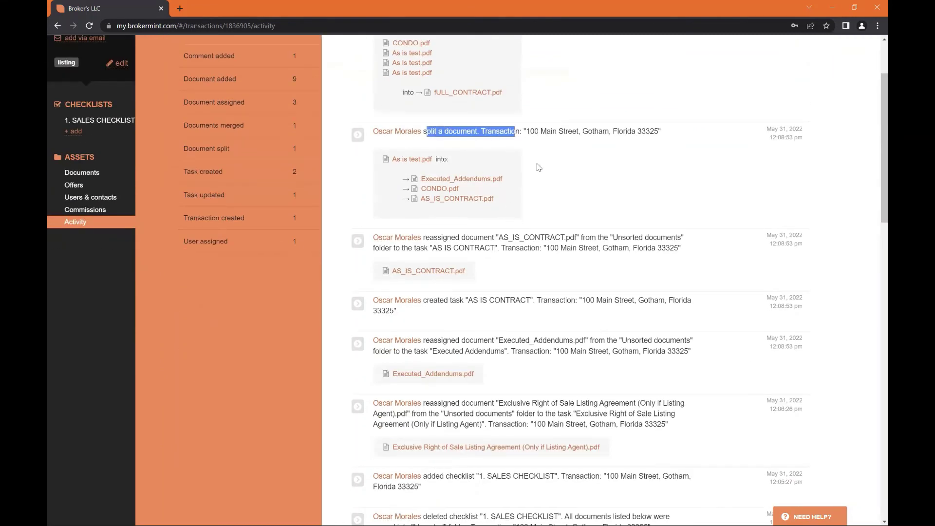
scroll(510, 243, down, 1)
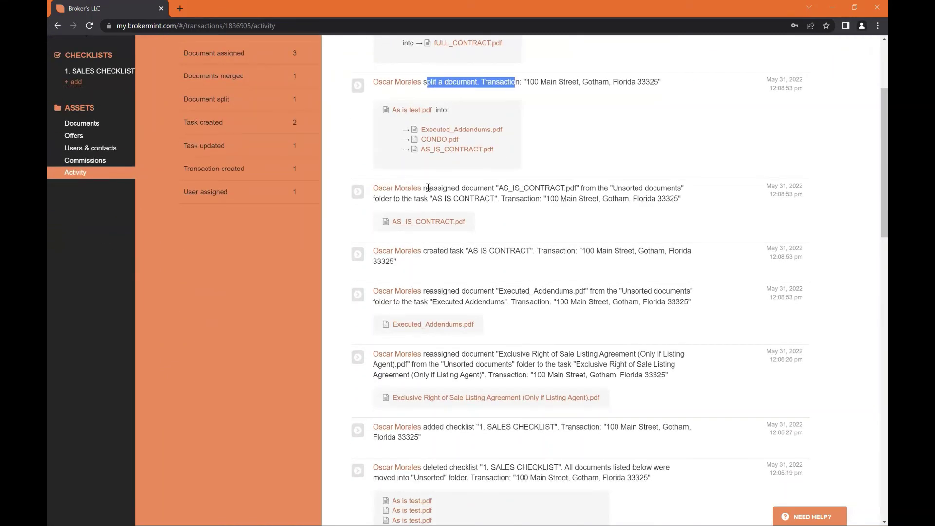
drag(461, 188, 555, 188)
click(559, 228)
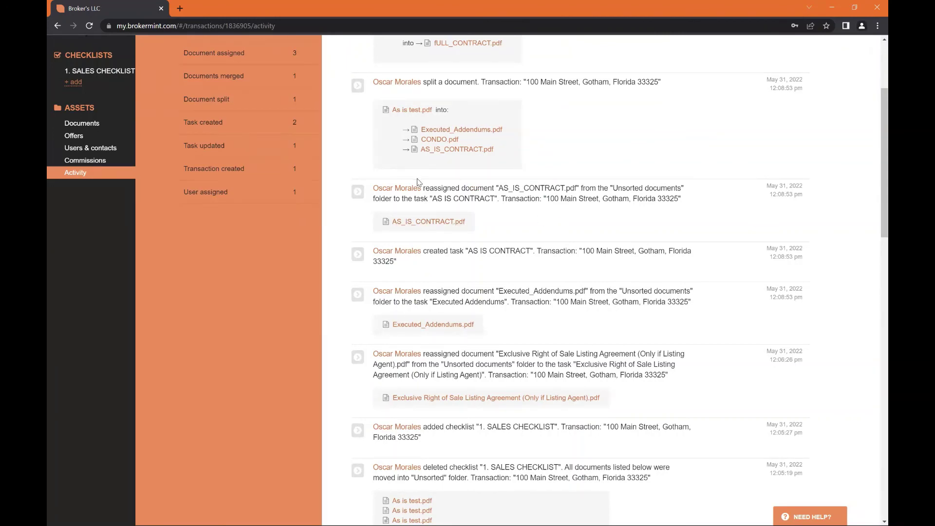
scroll(418, 182, down, 1)
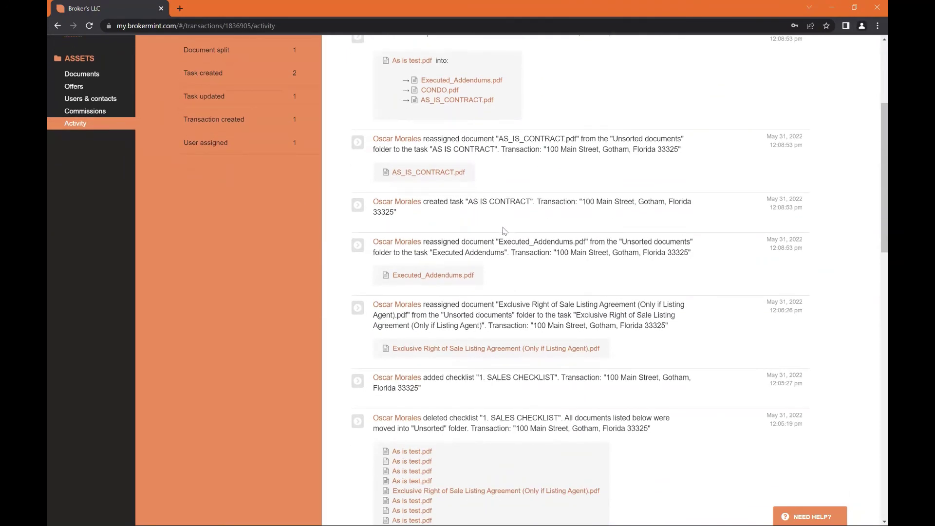
scroll(515, 257, down, 3)
scroll(515, 257, down, 5)
scroll(534, 297, up, 12)
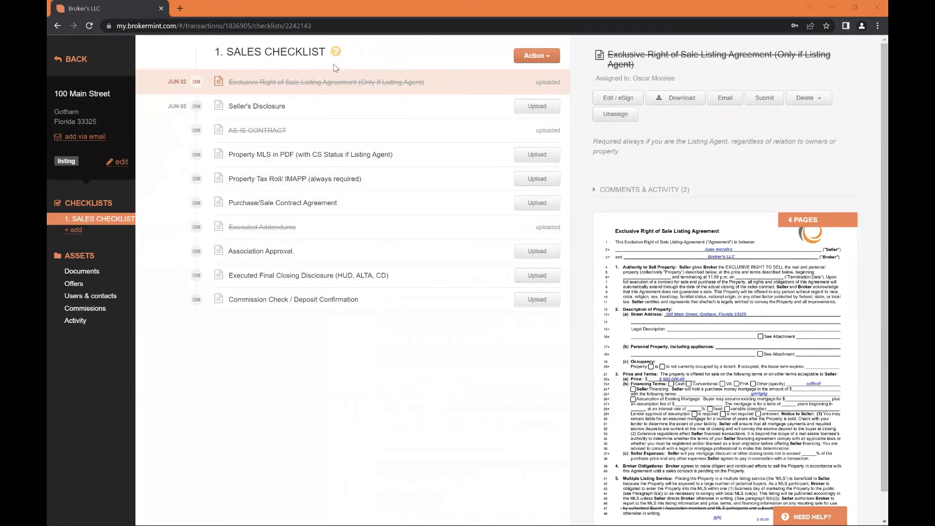
Open Documents > Unsorted, preview CONDO.pdf, then the last As is test.pdf
click(110, 275)
click(89, 283)
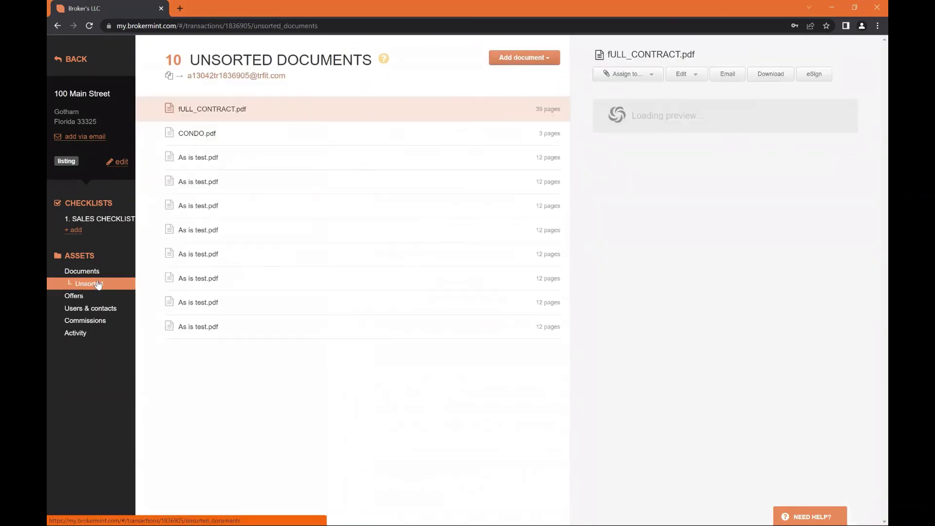
click(371, 131)
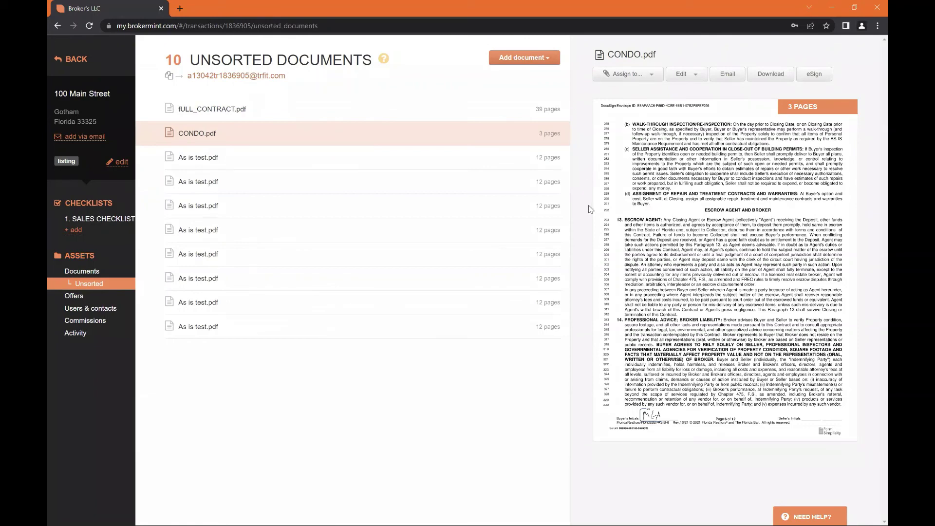
click(263, 327)
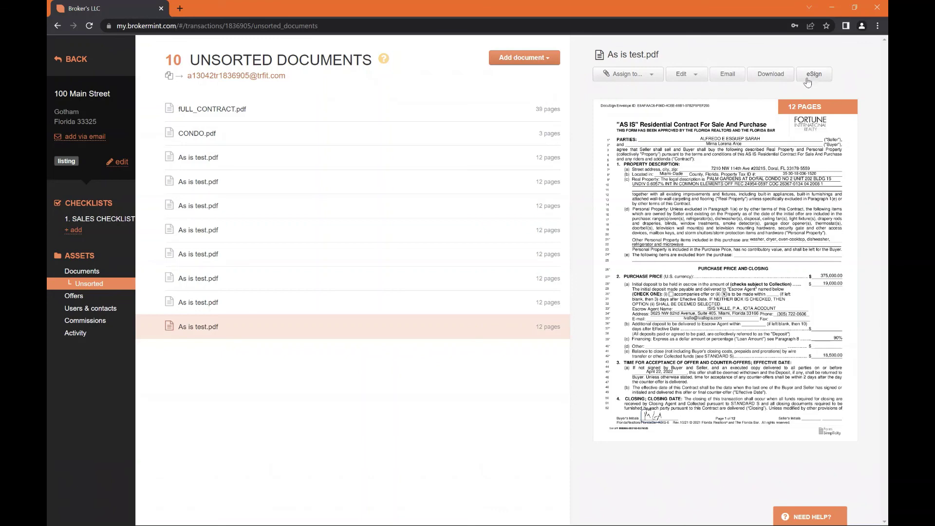
Start eSign preparation for As is test.pdf with the agent as signer
click(813, 76)
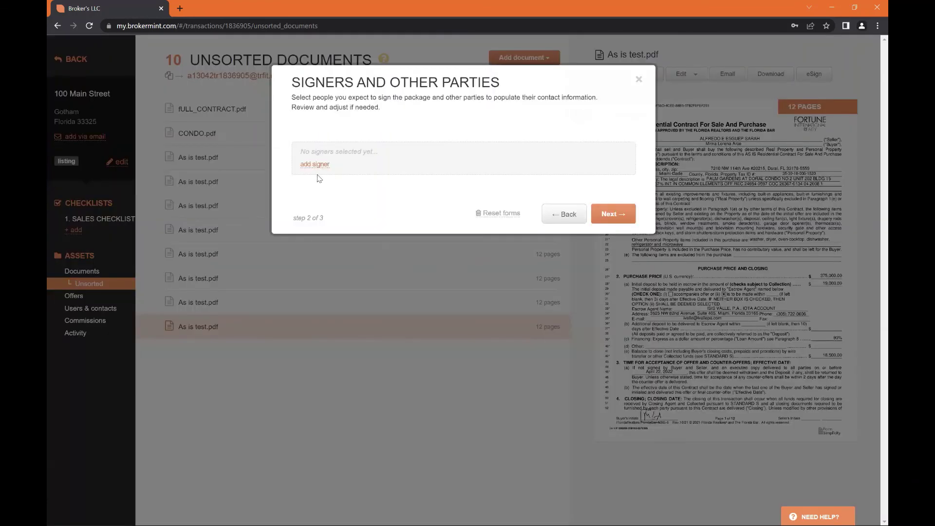
click(314, 165)
click(333, 185)
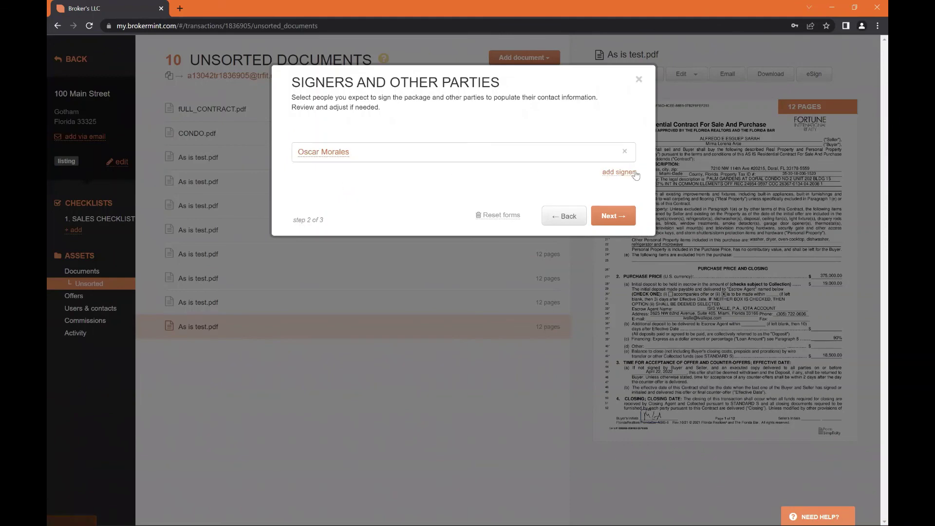
click(622, 216)
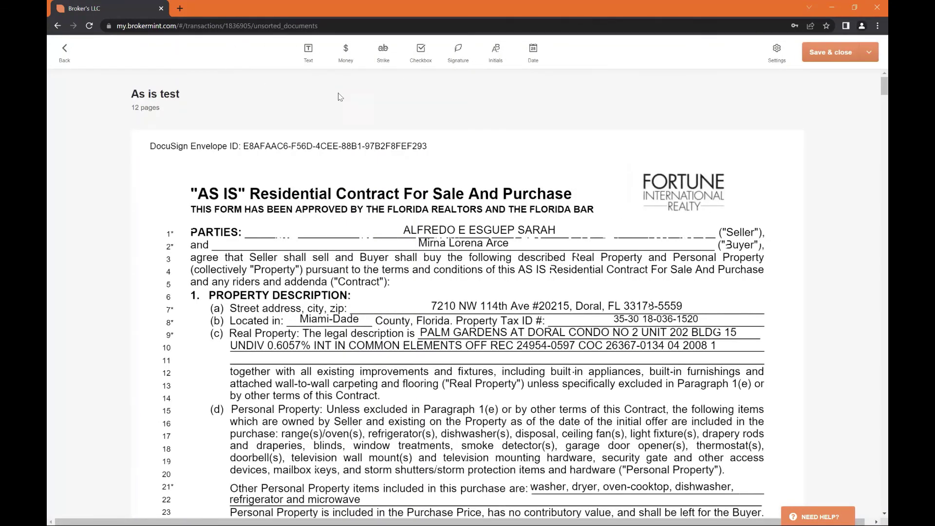
Place a text field and a money field, and strike through the PARTIES and Seller lines
click(310, 54)
drag(272, 160, 560, 172)
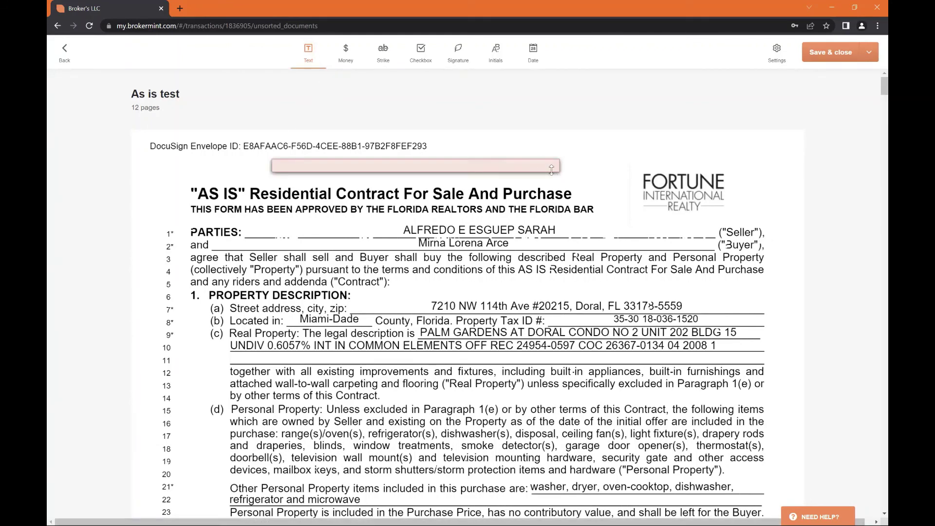
click(345, 52)
drag(199, 157, 230, 168)
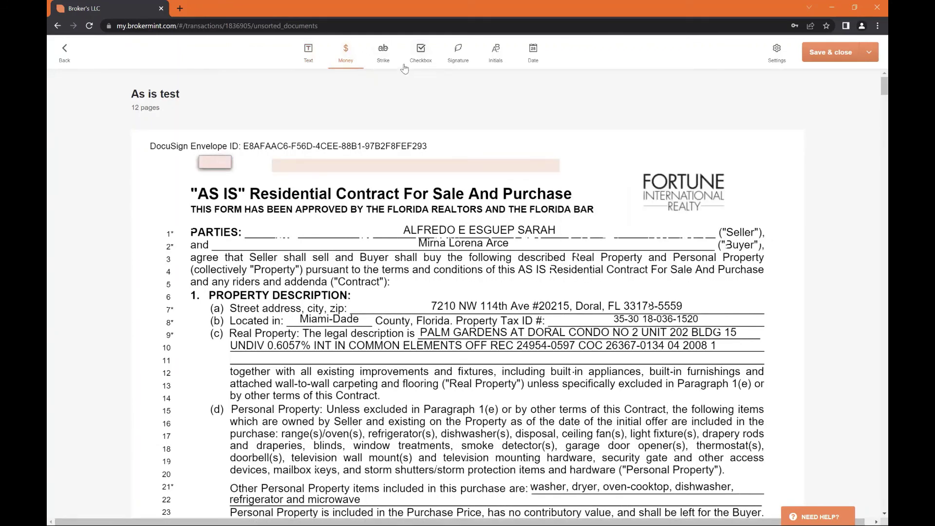
click(383, 53)
drag(239, 232, 190, 232)
drag(426, 230, 709, 231)
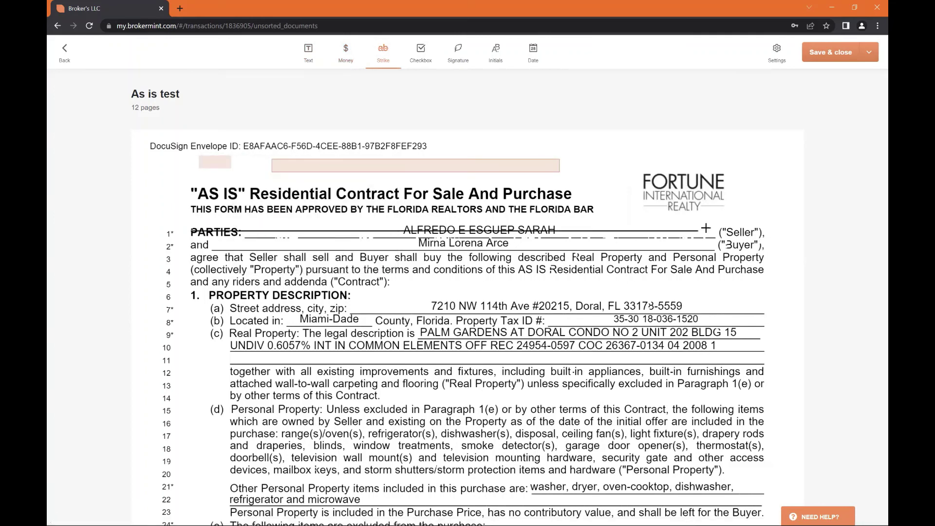
Add signature, initials and date fields near the top-right logo
click(457, 53)
mouse_move(586, 151)
mouse_down()
mouse_move(617, 180)
mouse_move(653, 174)
mouse_move(701, 191)
mouse_up()
click(496, 53)
click(533, 52)
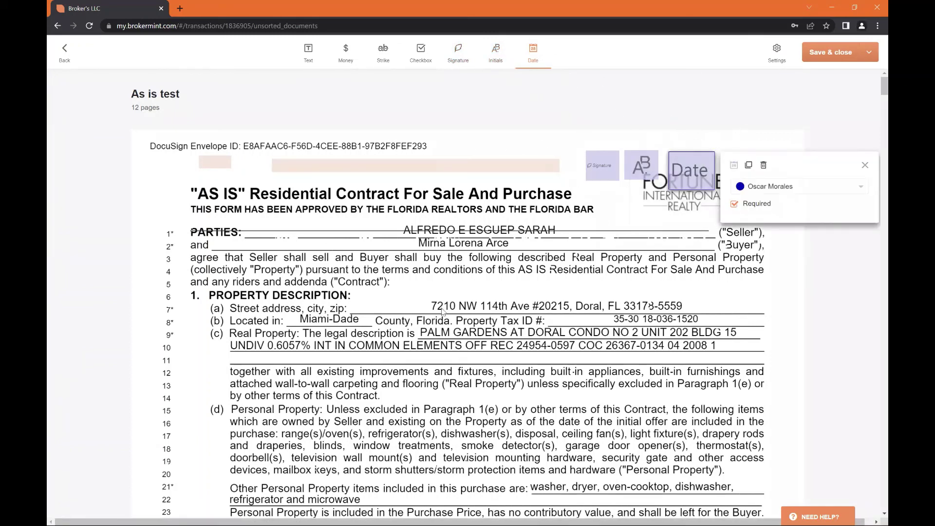
click(866, 165)
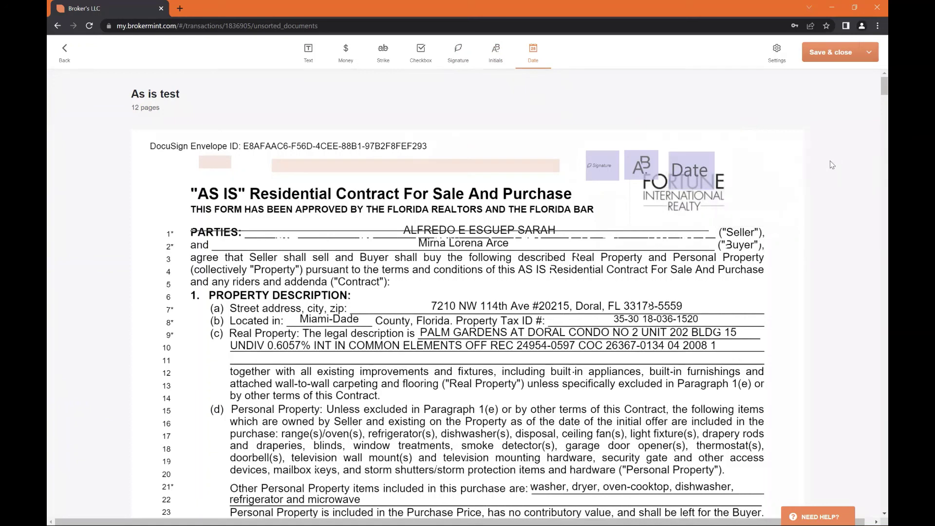
Save the prepared document and close the eSign editor
click(870, 55)
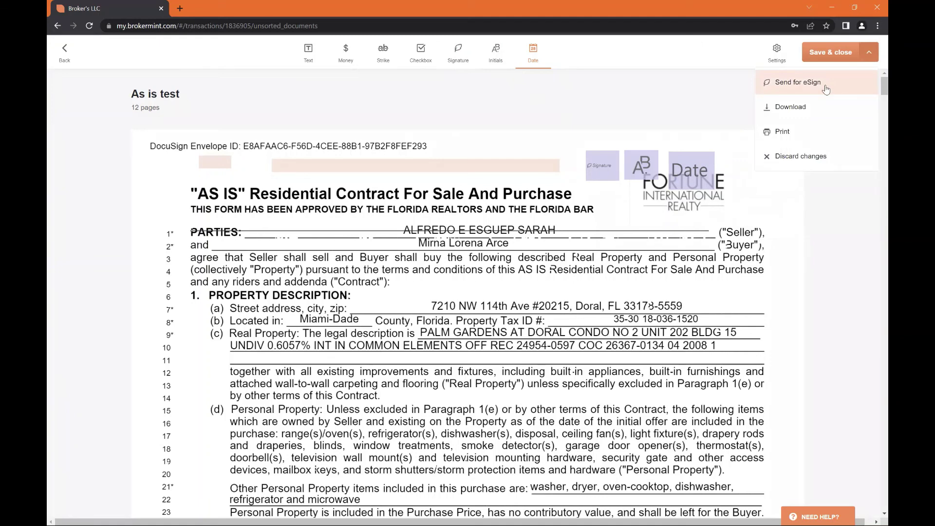
click(865, 52)
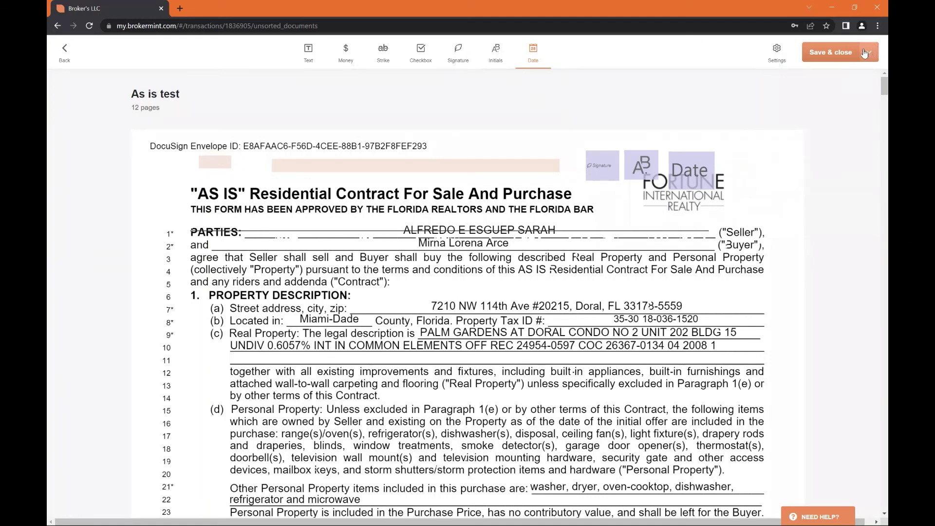
click(846, 51)
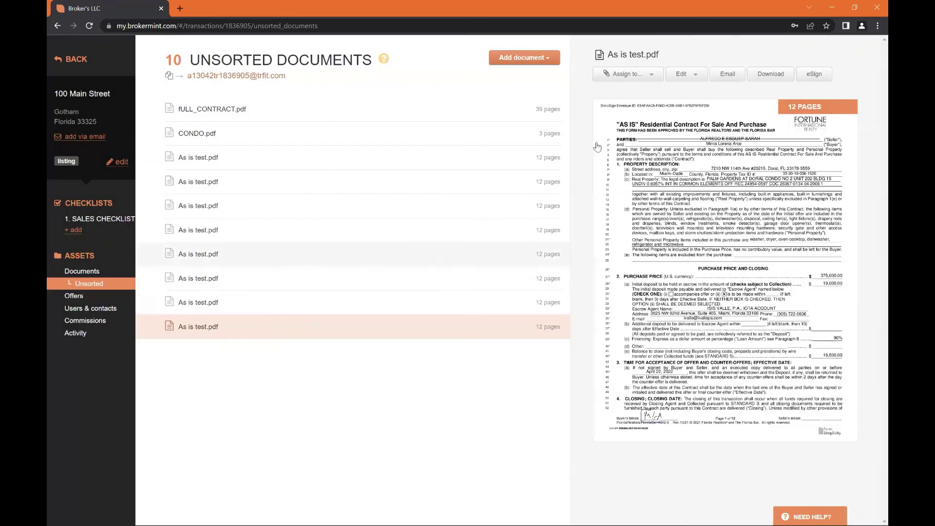
Check the Assign to list without assigning, then go to the 100 Main Street overview
click(616, 74)
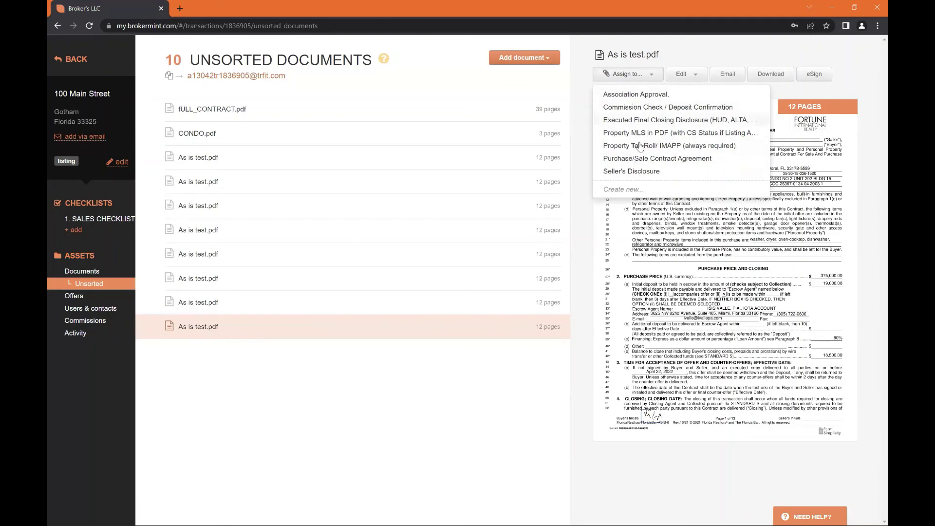
click(411, 422)
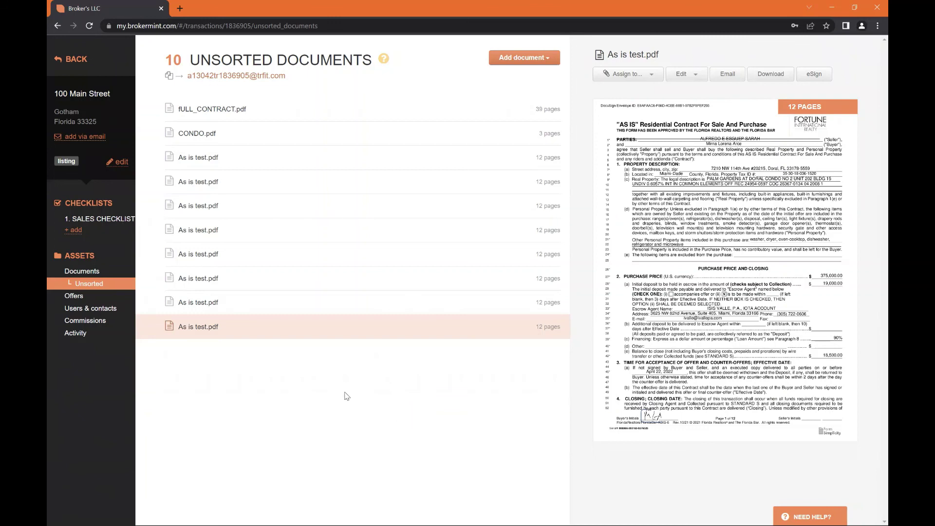
click(104, 111)
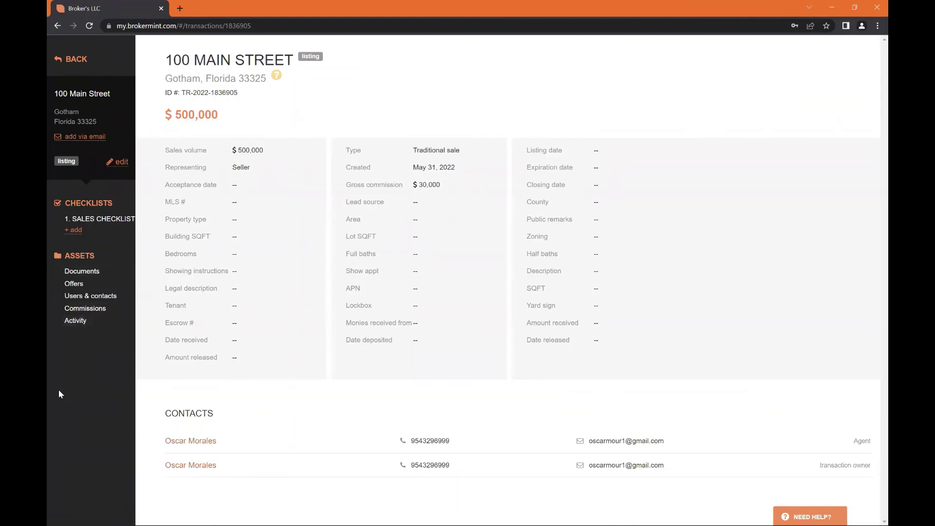
Open Commissions and check the listing side representation without changing it
click(84, 310)
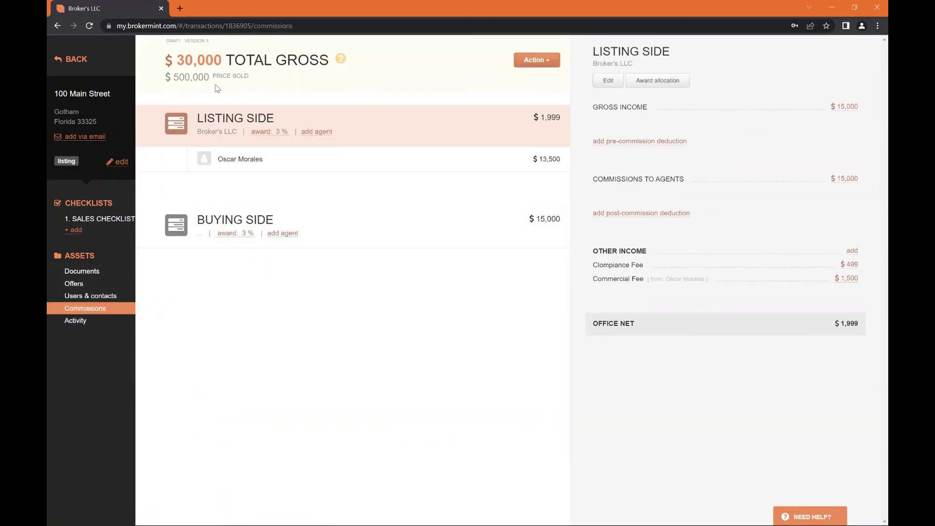
click(607, 81)
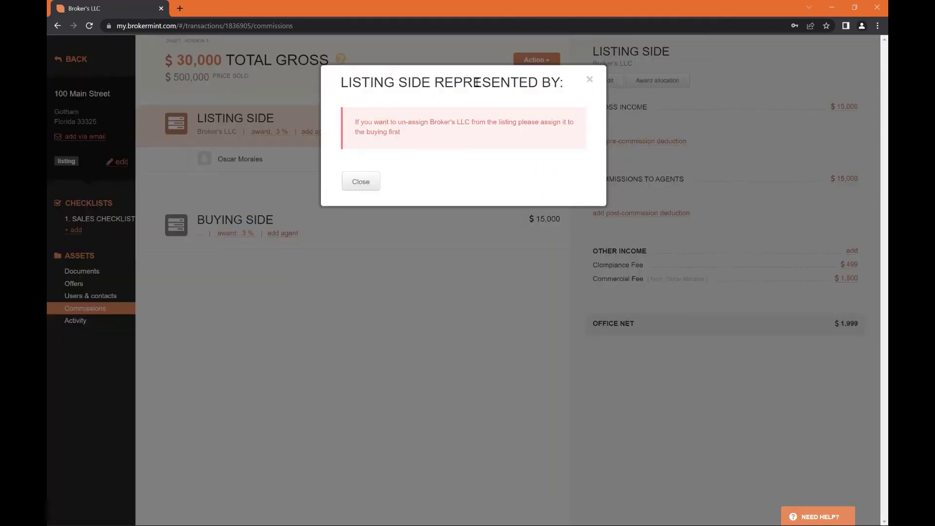
click(359, 181)
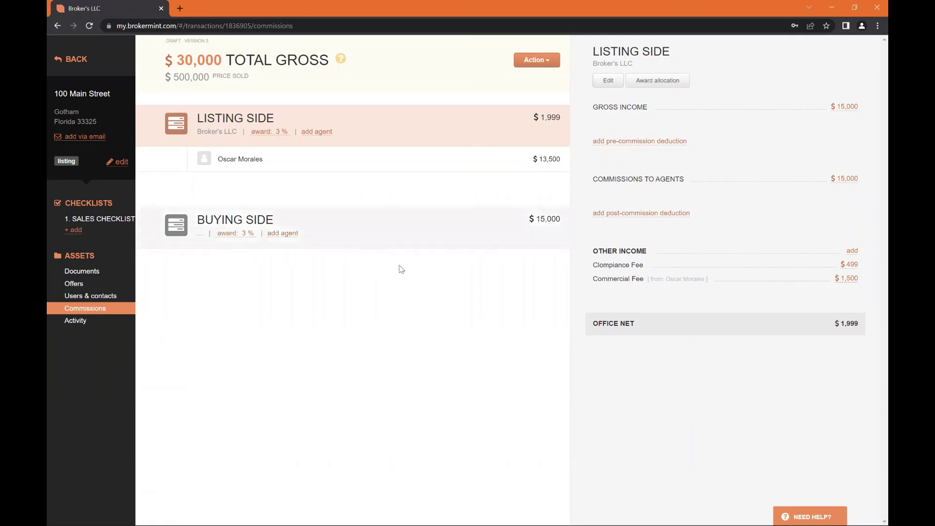
Inspect the award distribution, 3% on each side, and close it unchanged
click(531, 60)
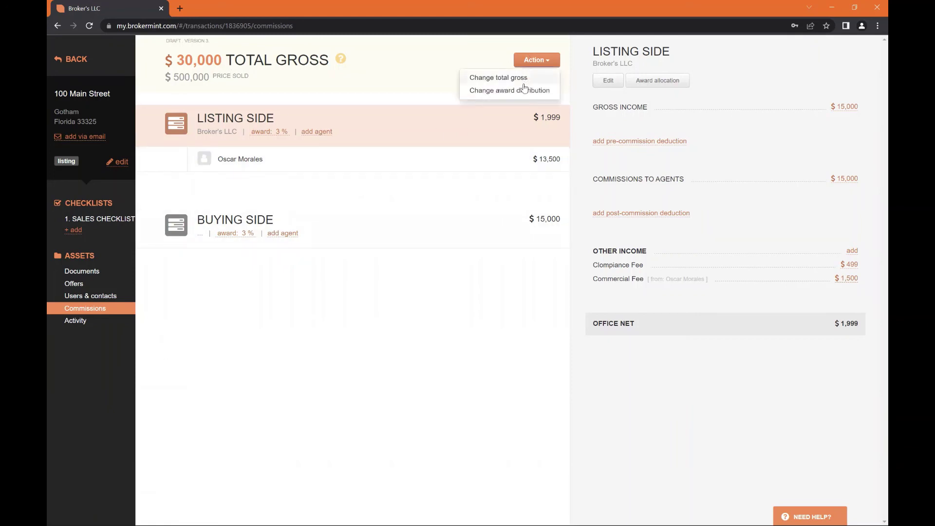
click(526, 60)
click(531, 61)
click(533, 92)
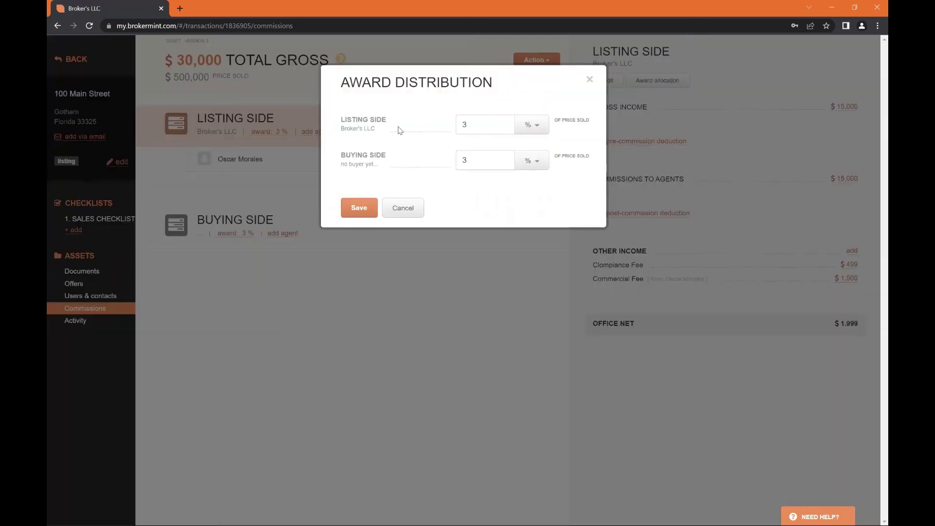
click(590, 79)
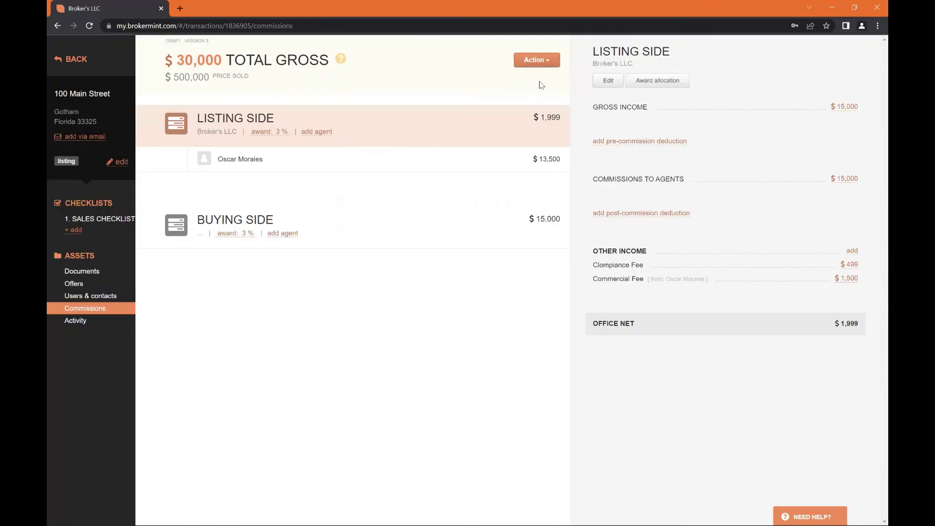
click(536, 61)
click(444, 65)
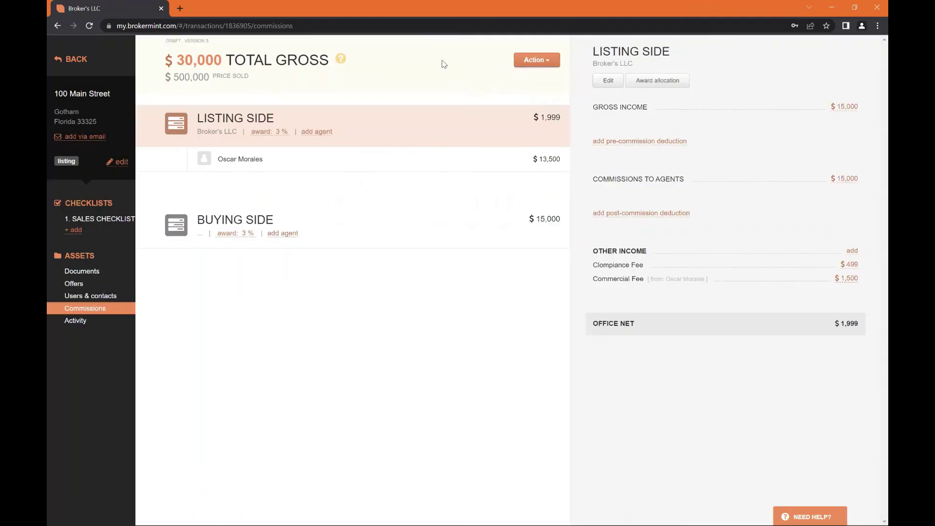